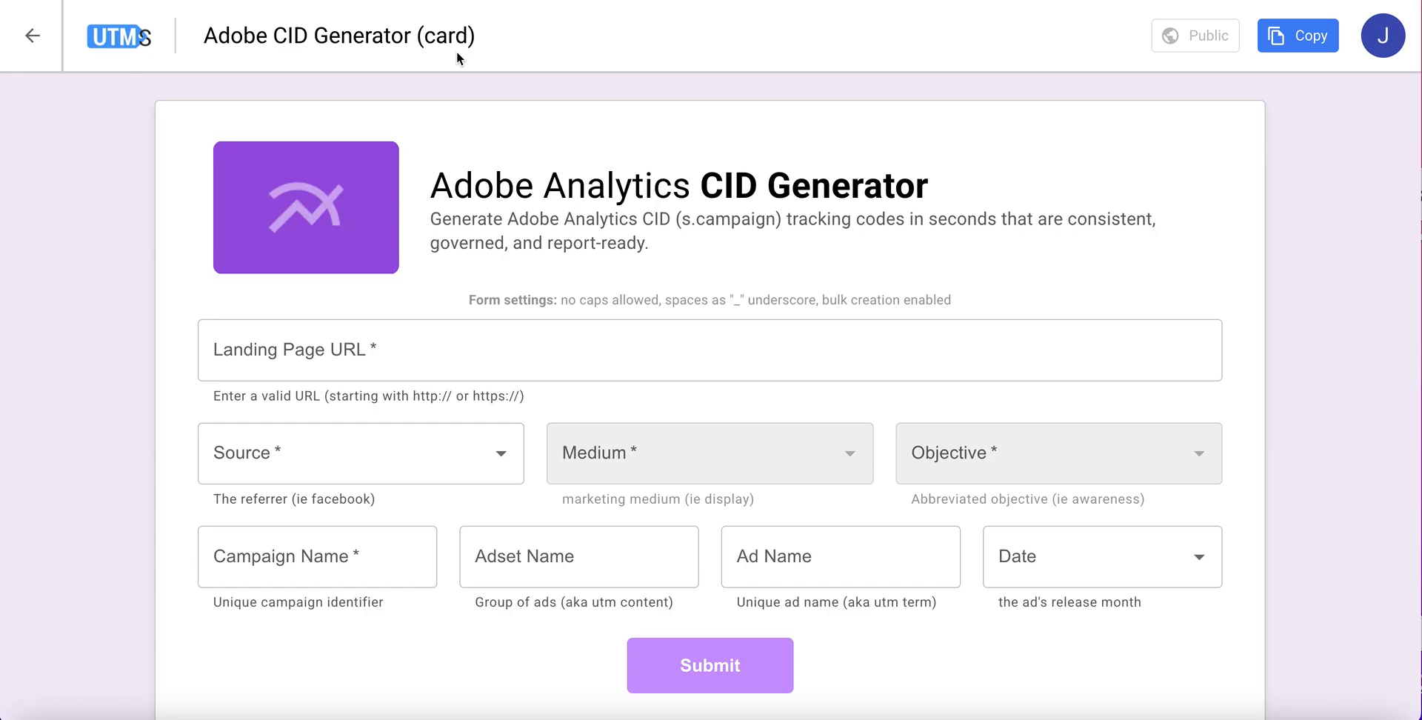
Copy the Adobe CID Generator (card) template as a new form and open it in the form editor
left_click(438, 338)
scroll(437, 338, "down", 1)
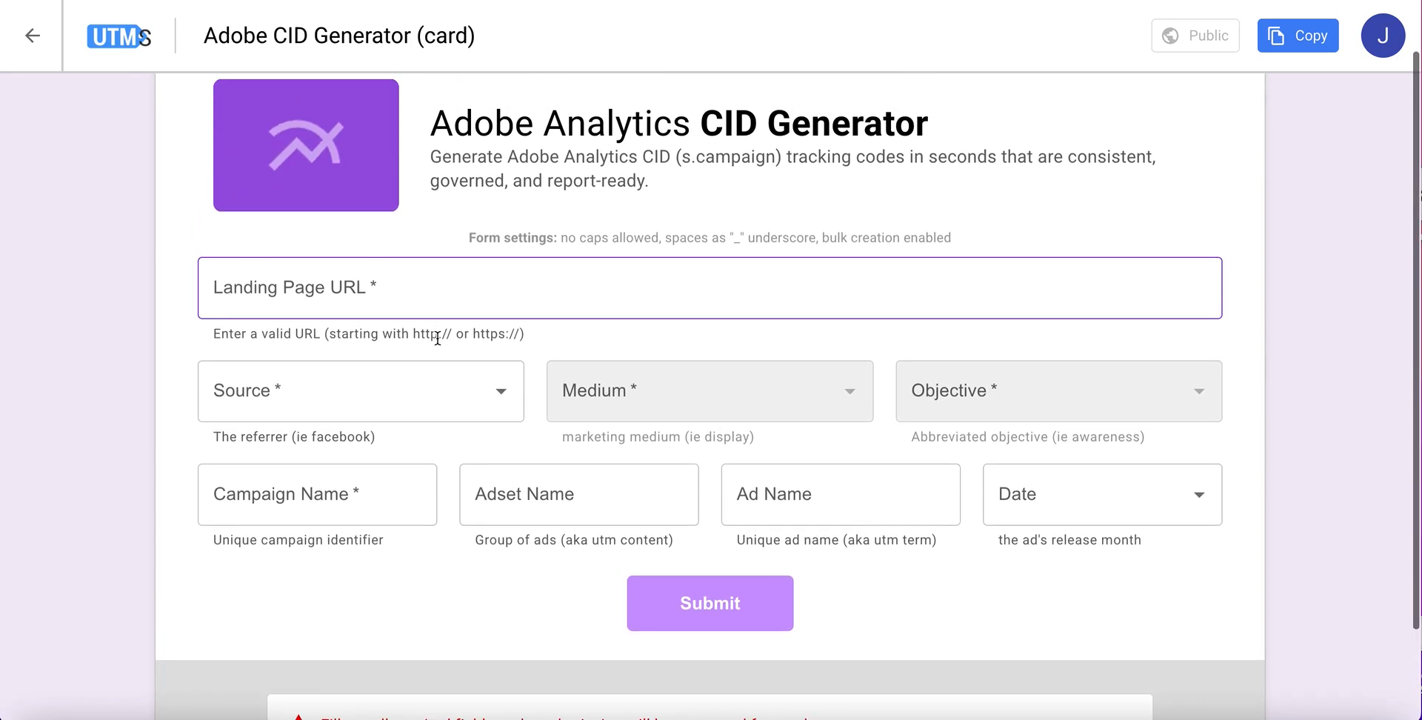
scroll(438, 339, "up", 1)
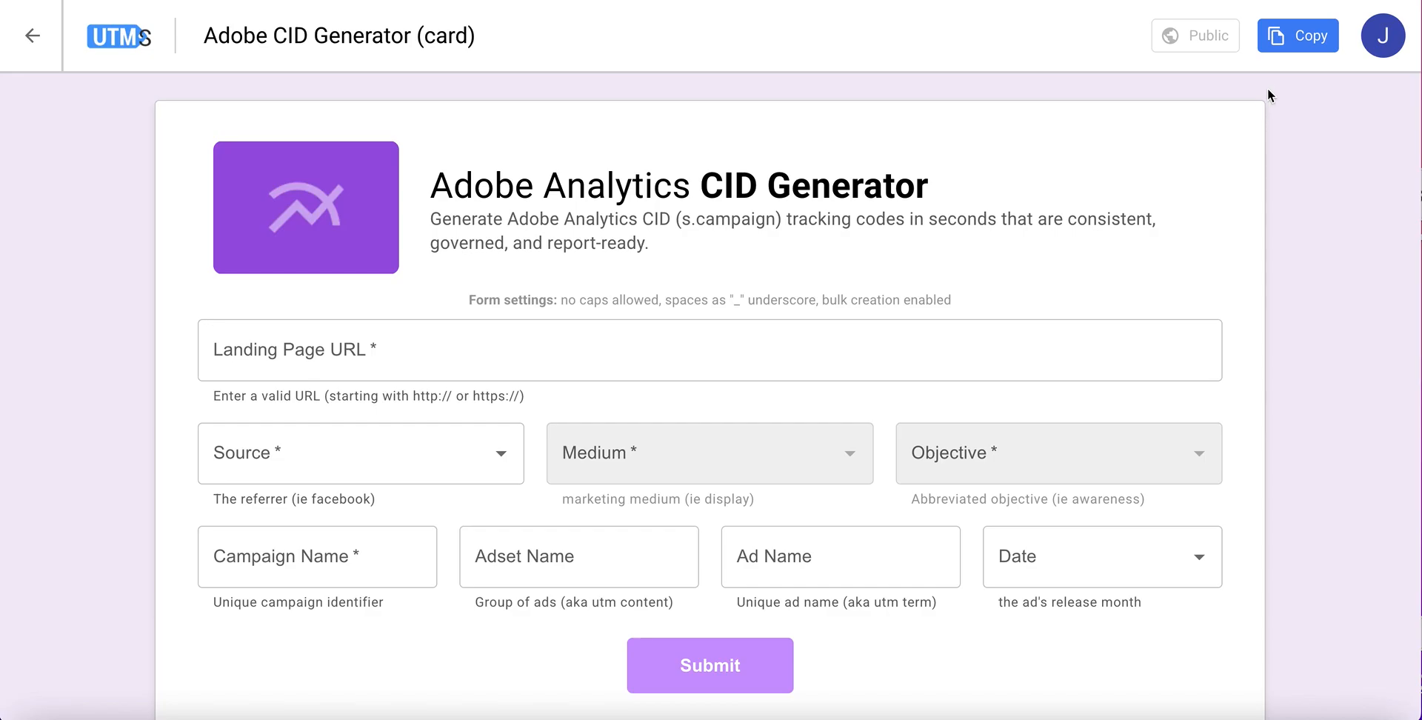
left_click(1297, 49)
left_click(926, 465)
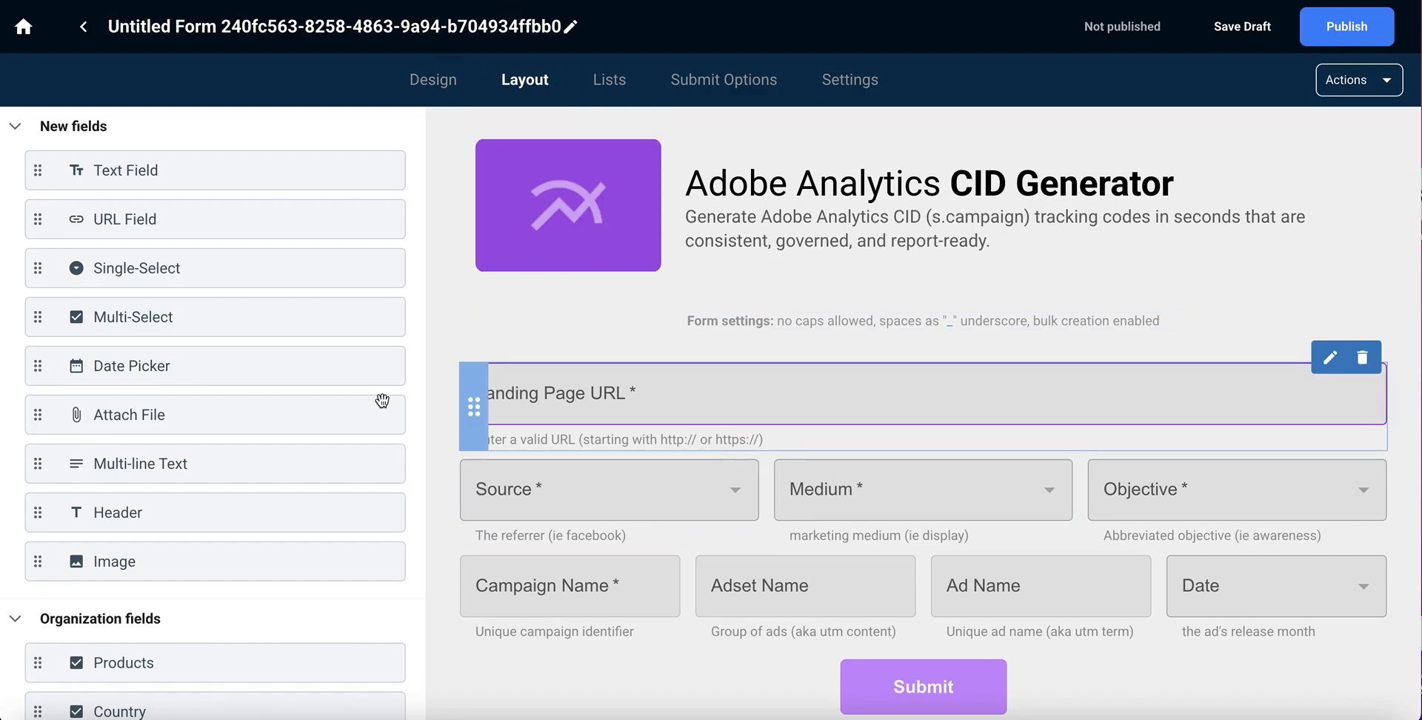
Set the form's background color to dark gray #3a393a in the design settings
scroll(250, 502, "down", 5)
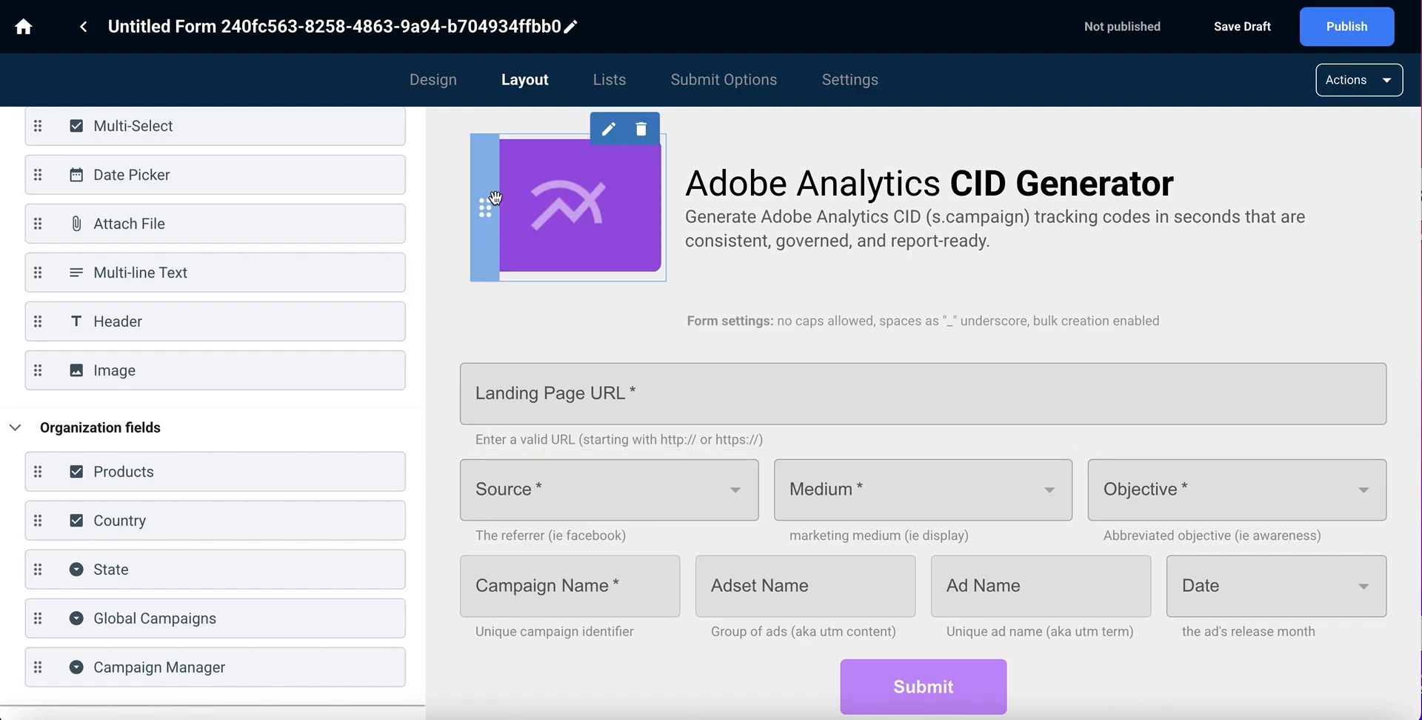
left_click(445, 81)
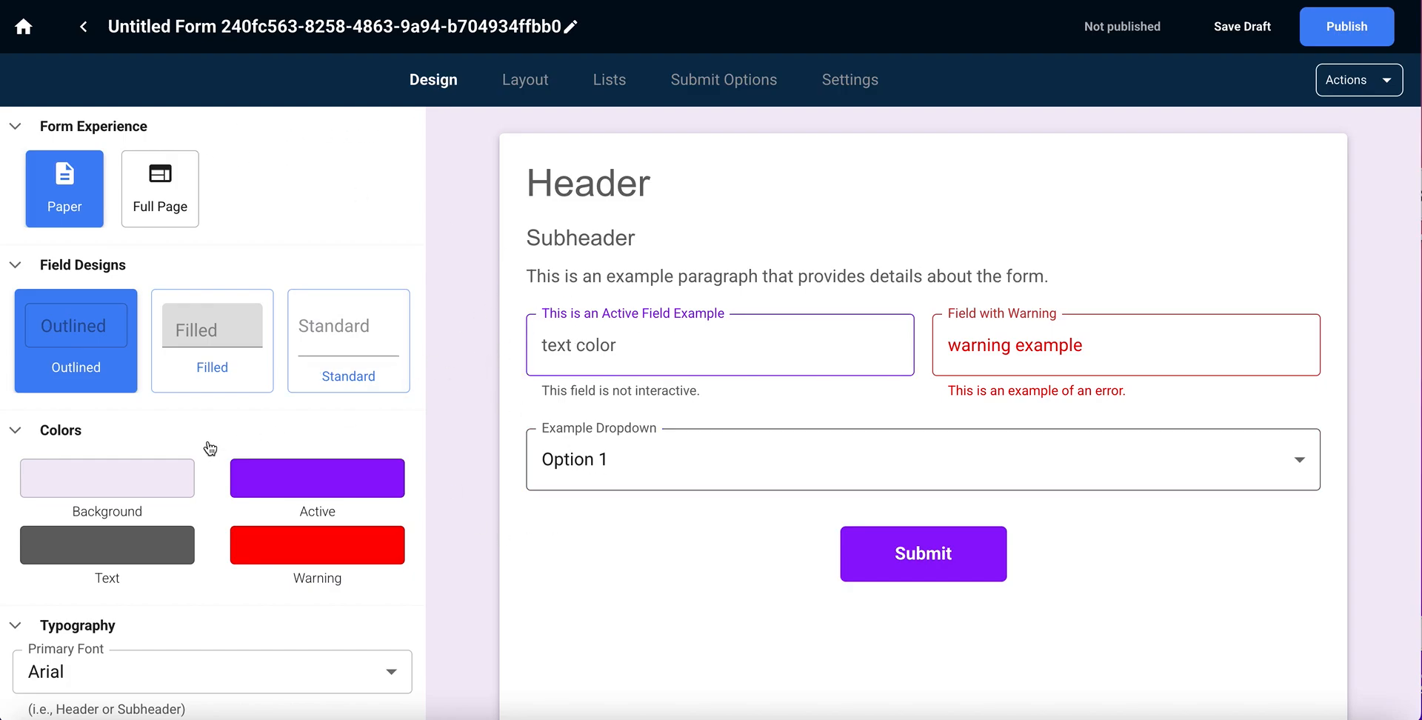
left_click(115, 474)
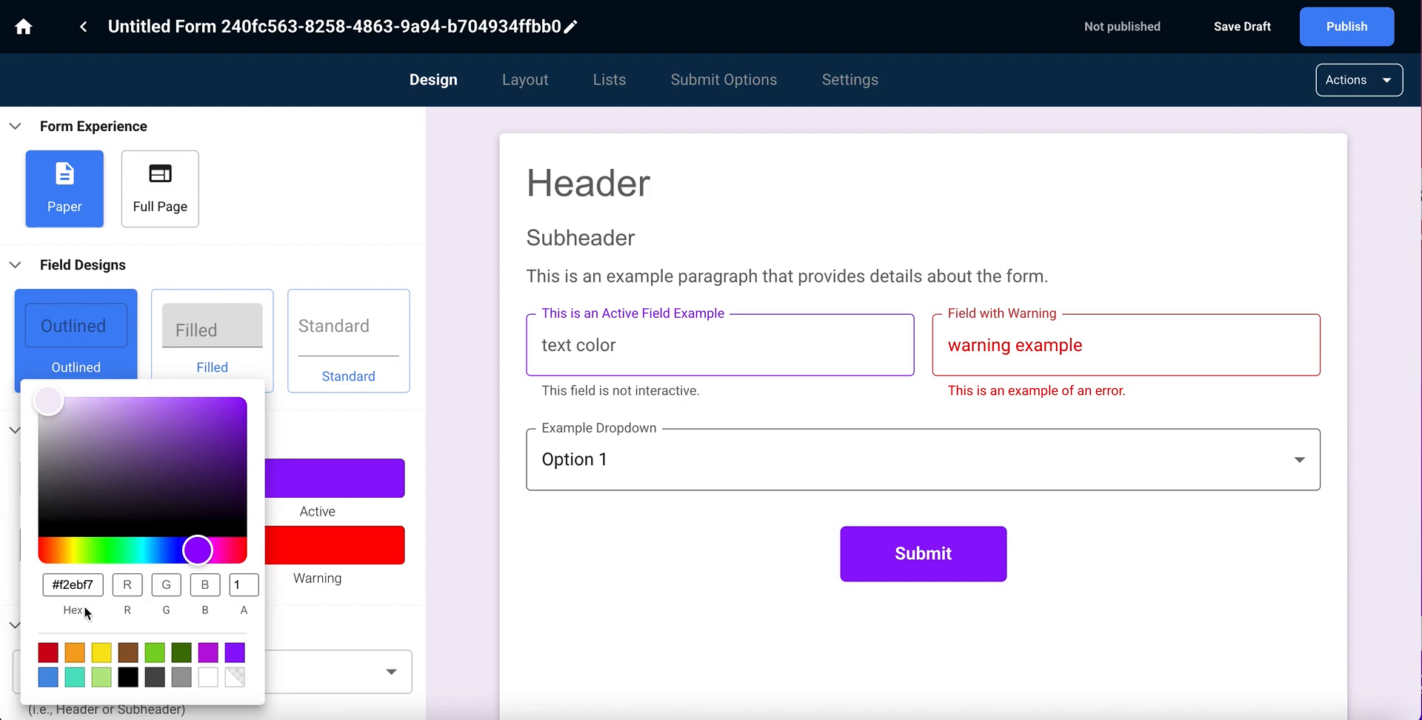
left_click_drag(58, 495, 43, 494)
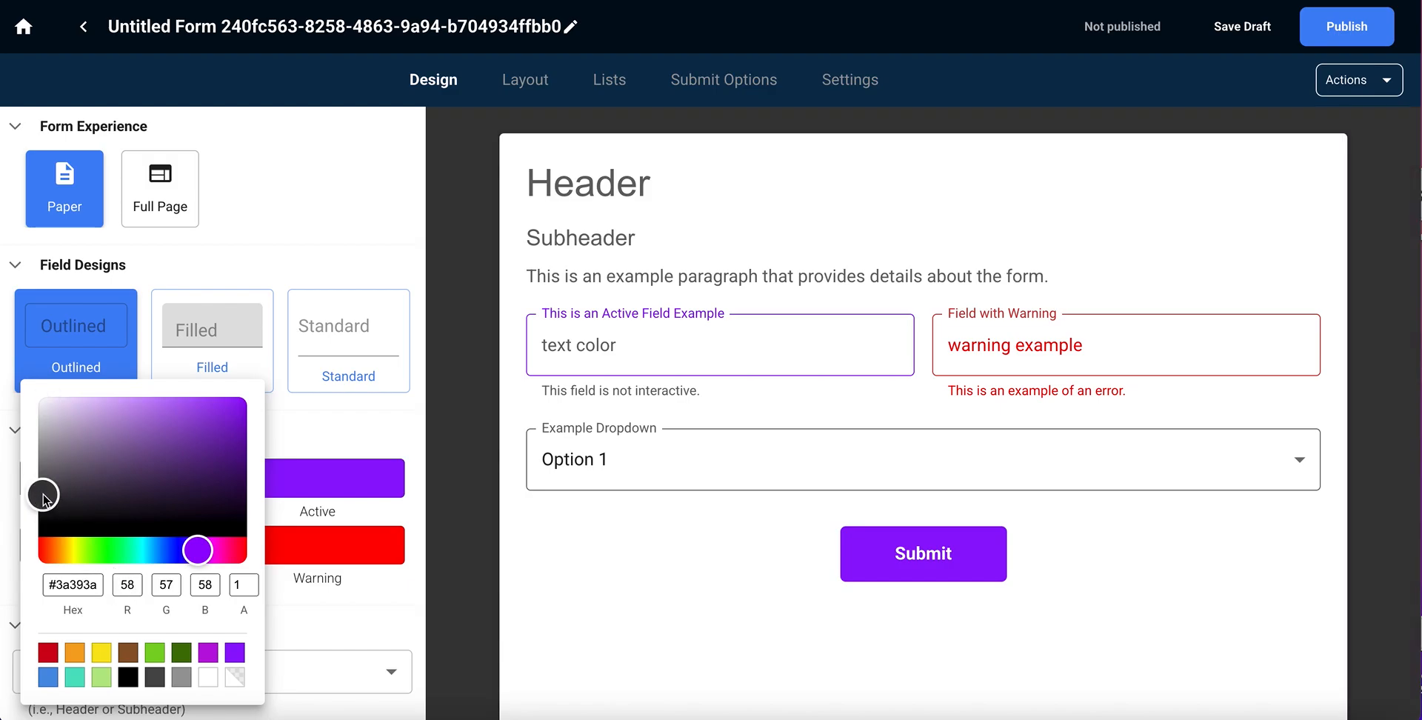
left_click(448, 468)
Change the form's active color to the preset blue
left_click(352, 480)
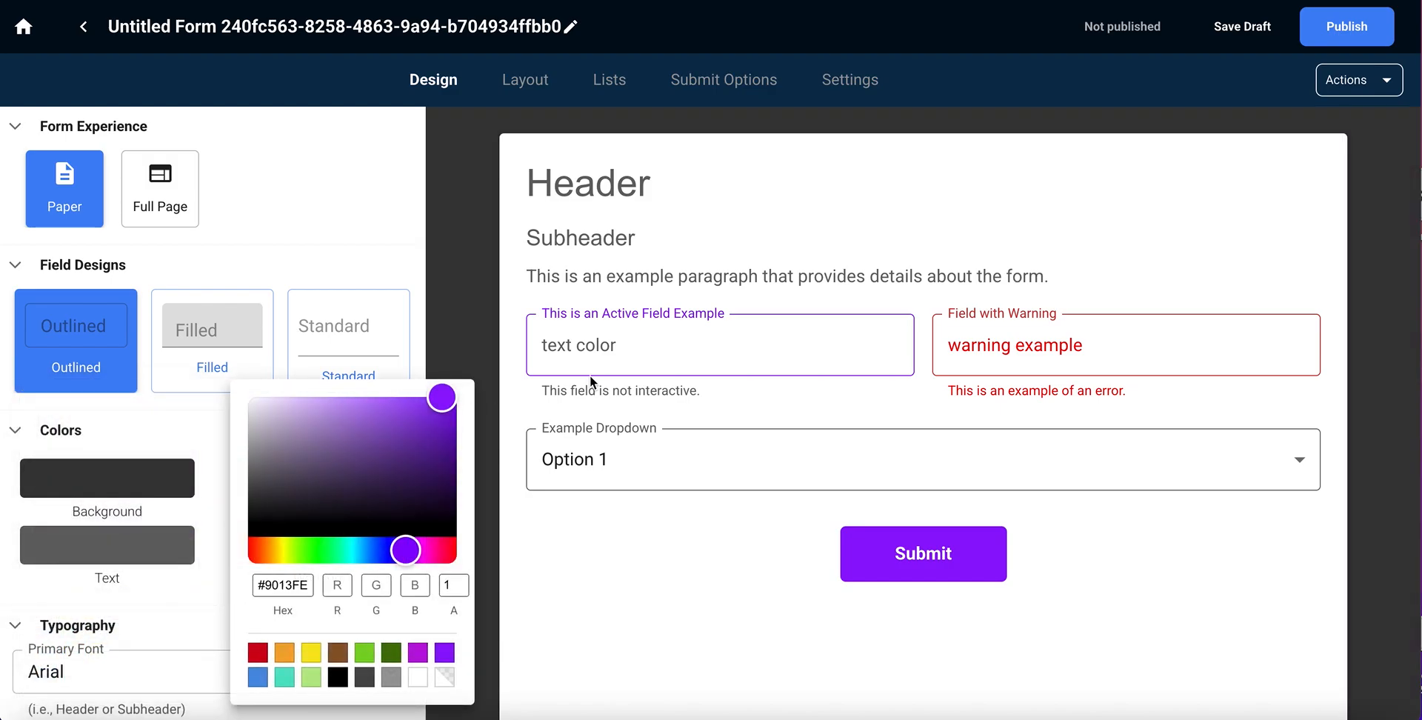
left_click(257, 676)
left_click(530, 309)
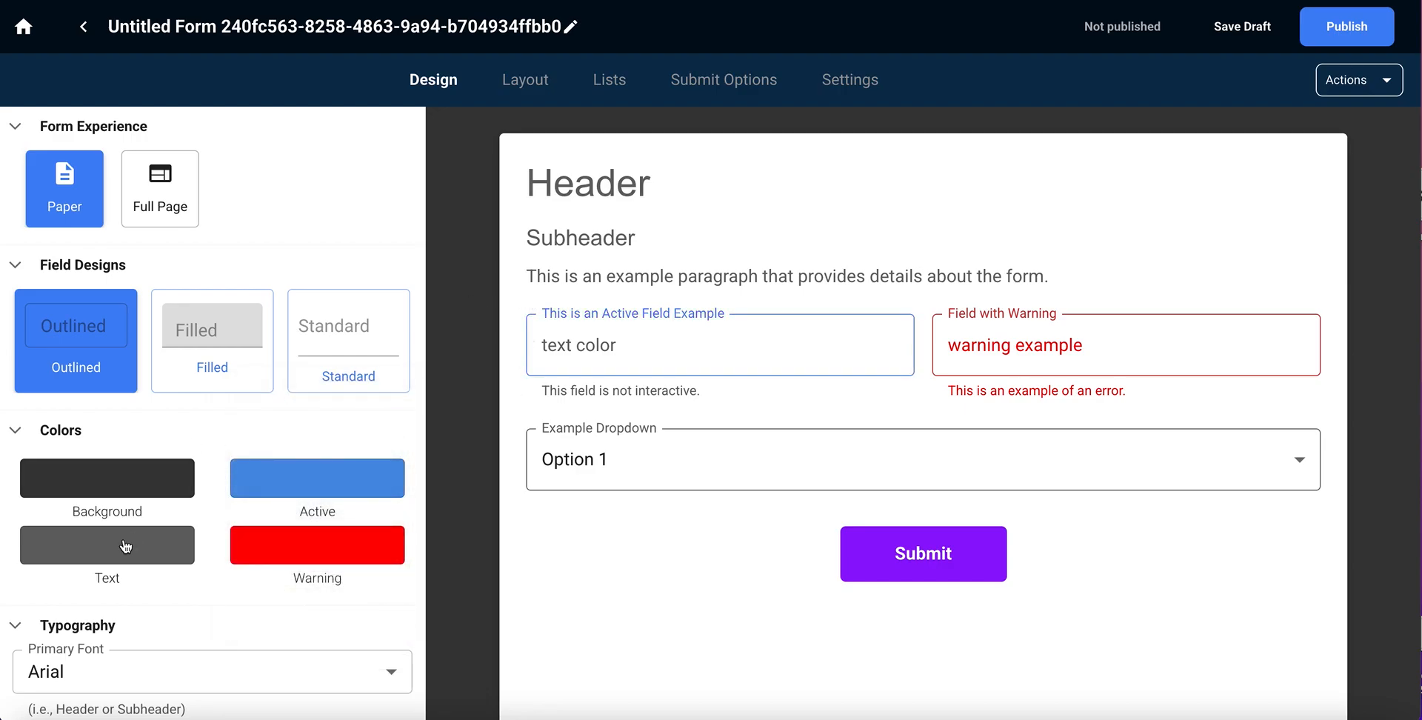
Set the submit button's background color to the preset blue #4A90E2
scroll(185, 588, "down", 6)
left_click(82, 417)
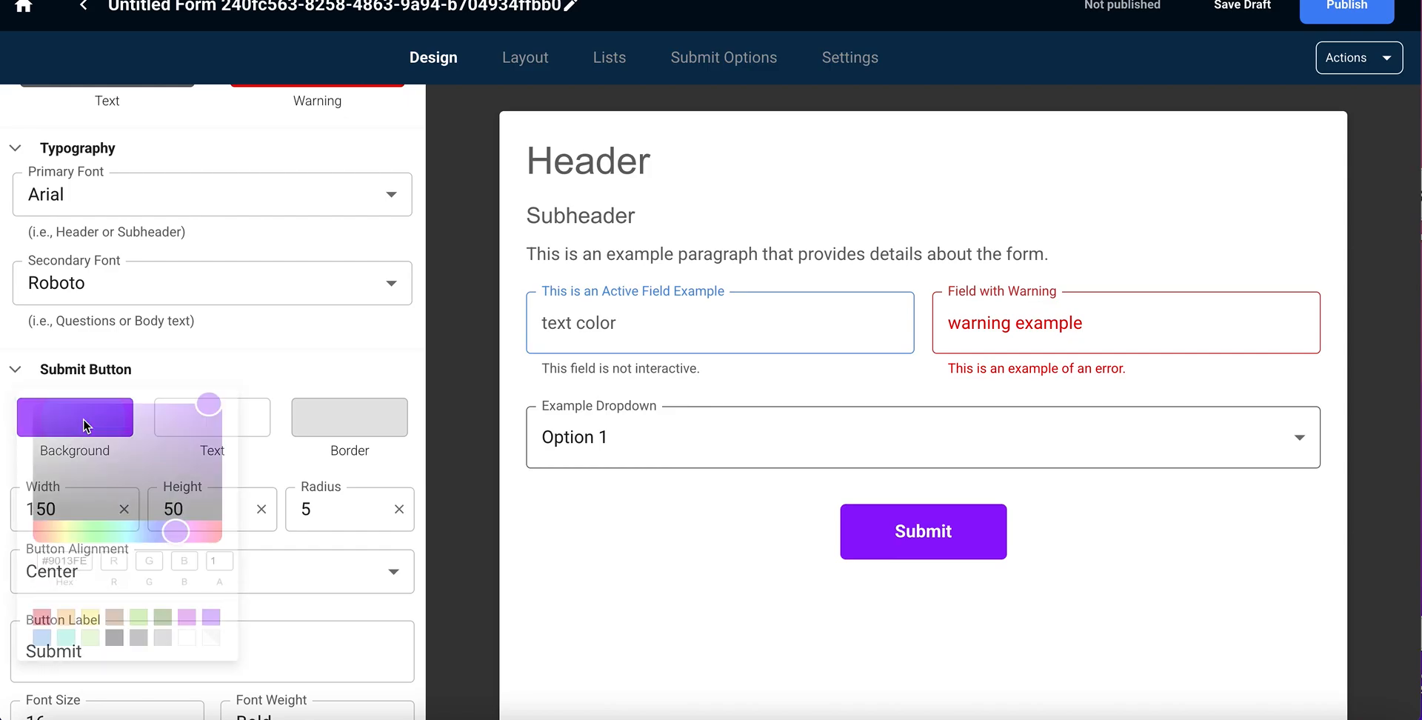
left_click(44, 677)
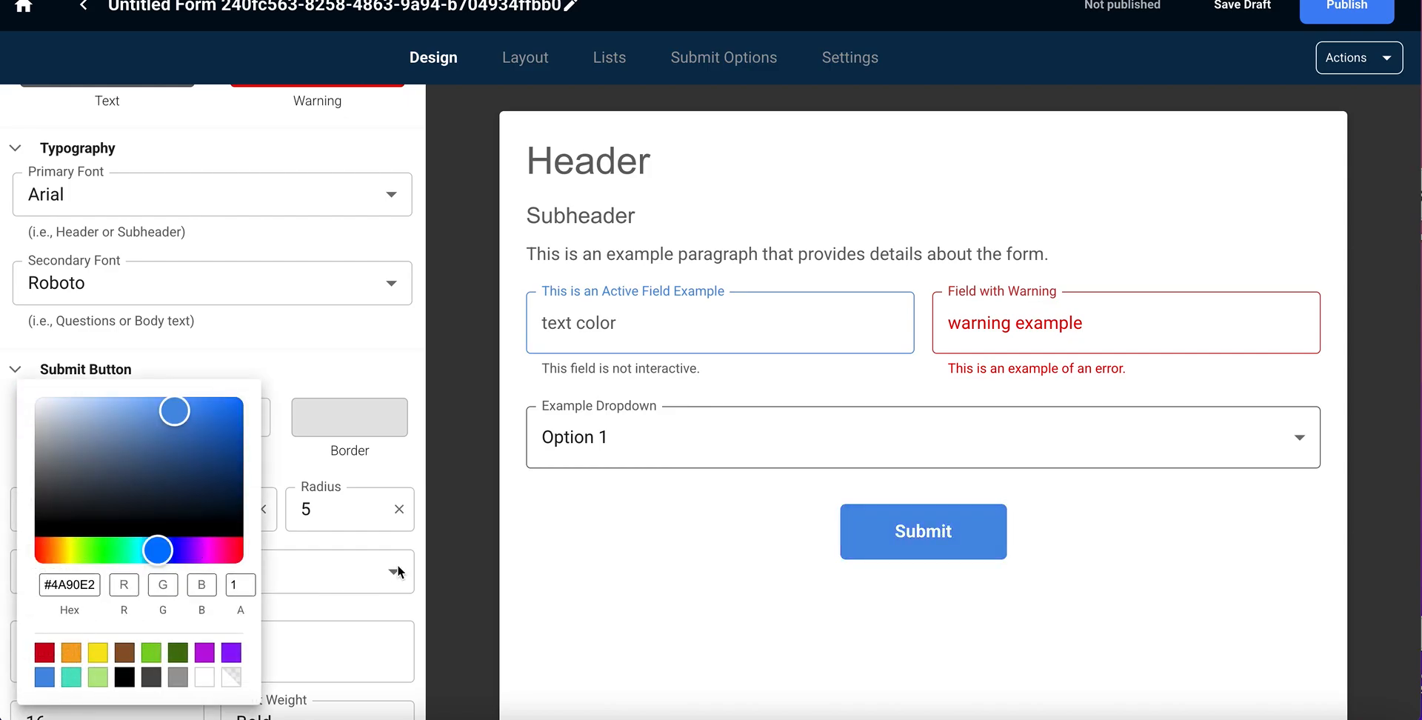
left_click(467, 554)
Change the submit button's label to "Build CID link"
scroll(466, 556, "down", 1)
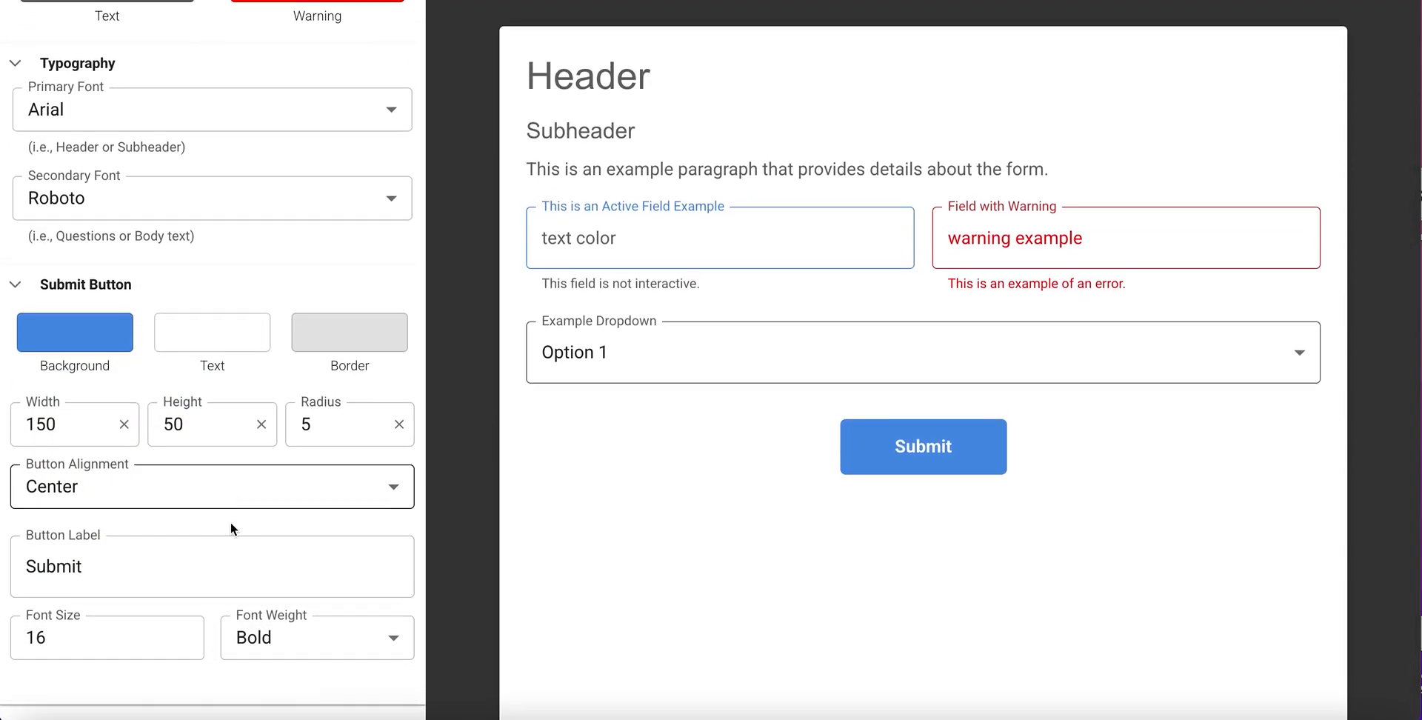
left_click(197, 565)
double_click(206, 563)
type("Build ")
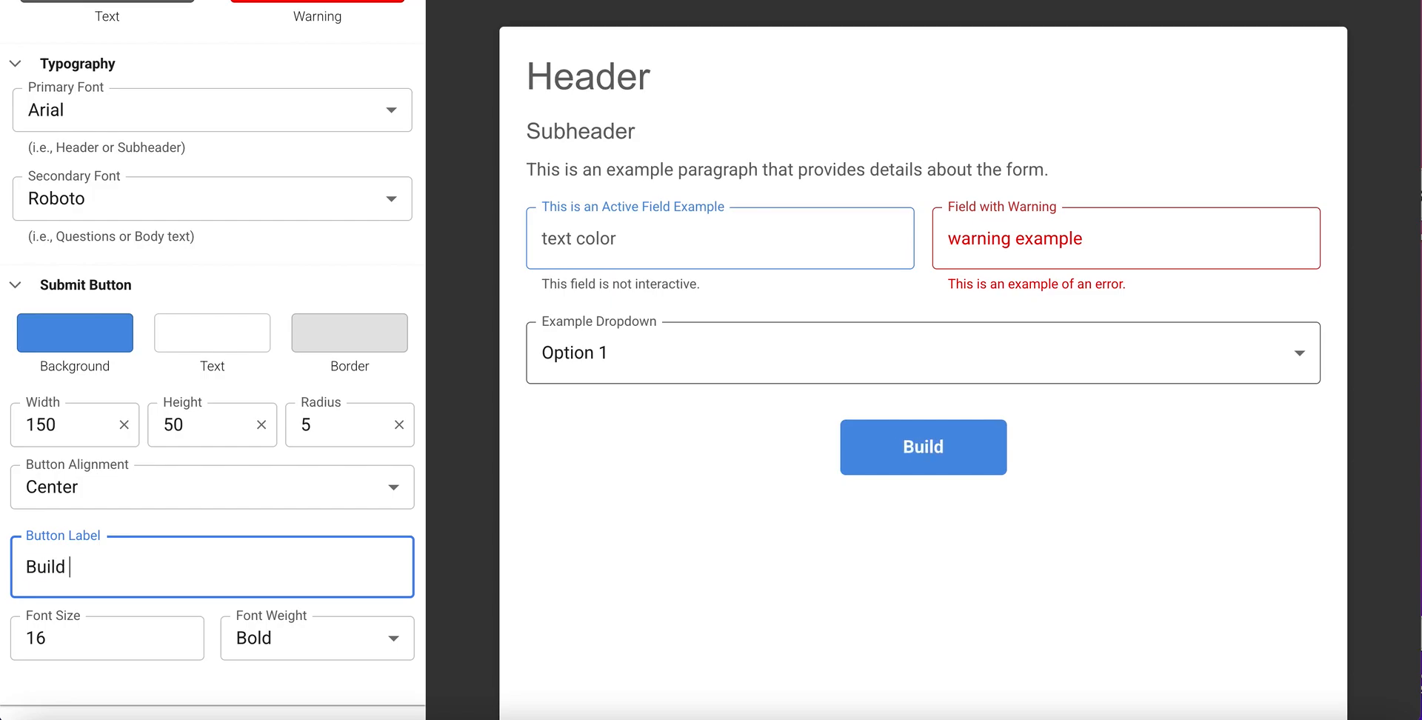
type("CID link")
key("BackSpace")
key("BackSpace")
key("BackSpace")
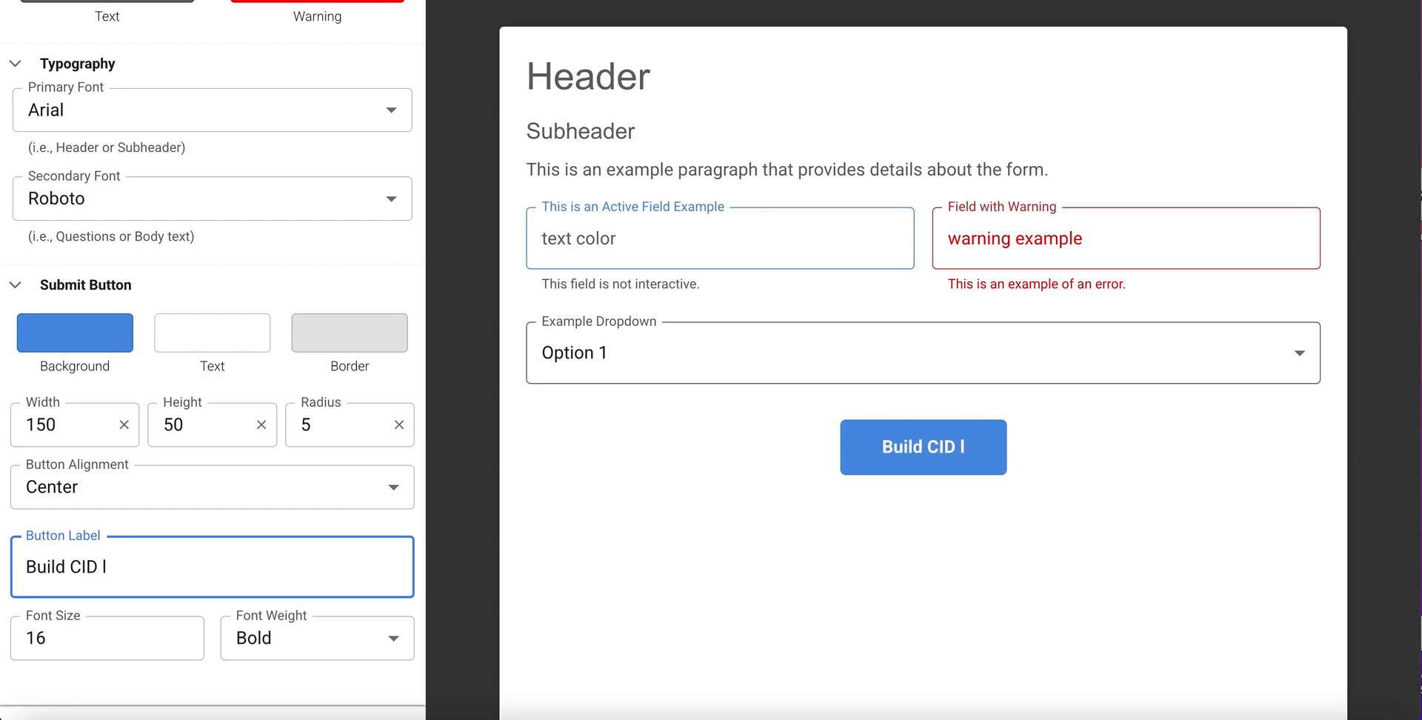
type("ink")
Set the submit button's width to 175
left_click(68, 424)
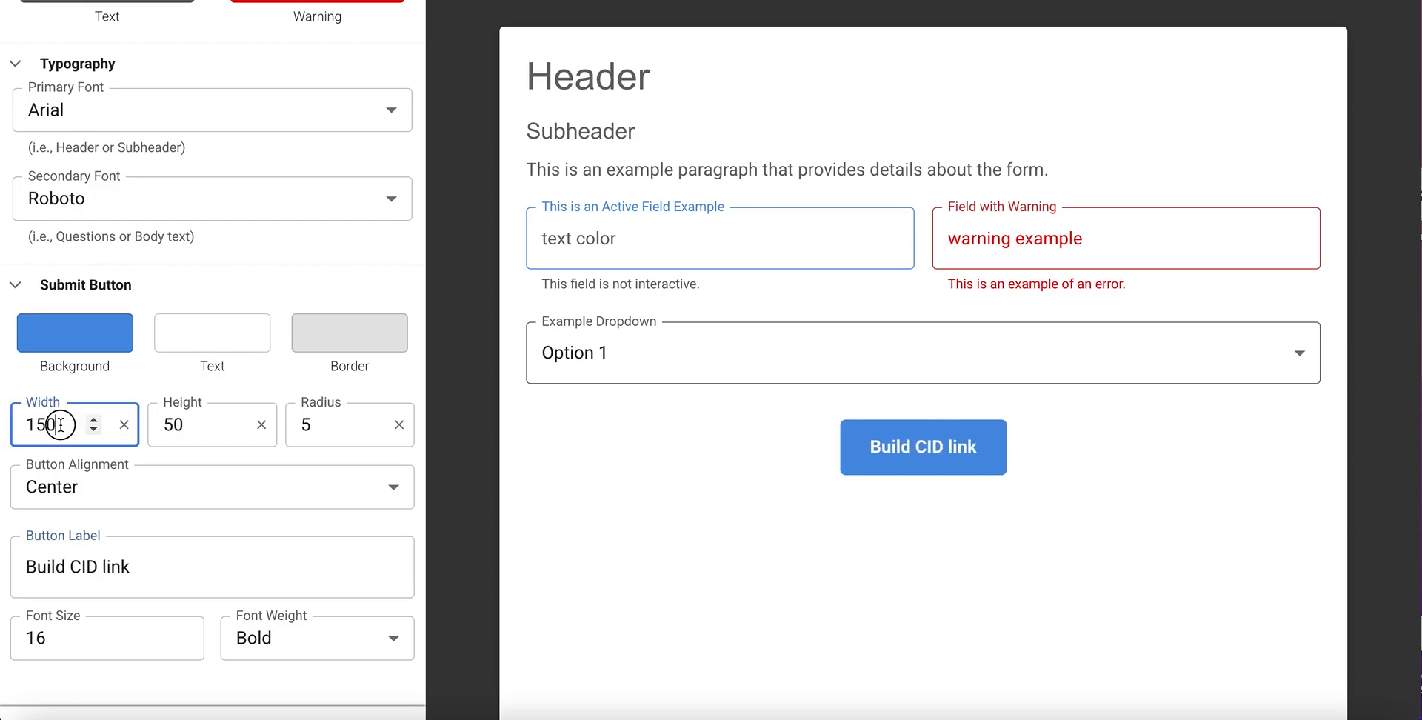
double_click(68, 424)
type("175")
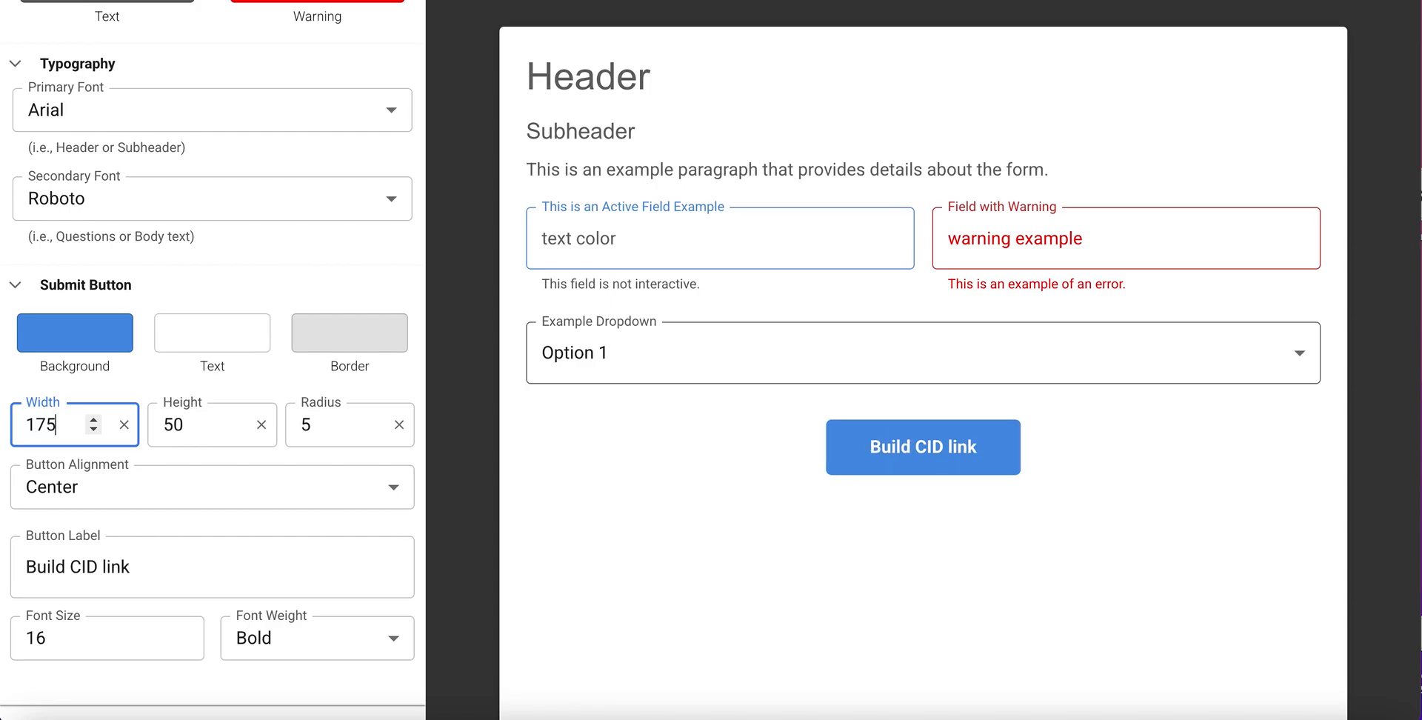
left_click(454, 370)
Try the Filled and Standard field designs, and switch back to Outlined
scroll(348, 326, "up", 6)
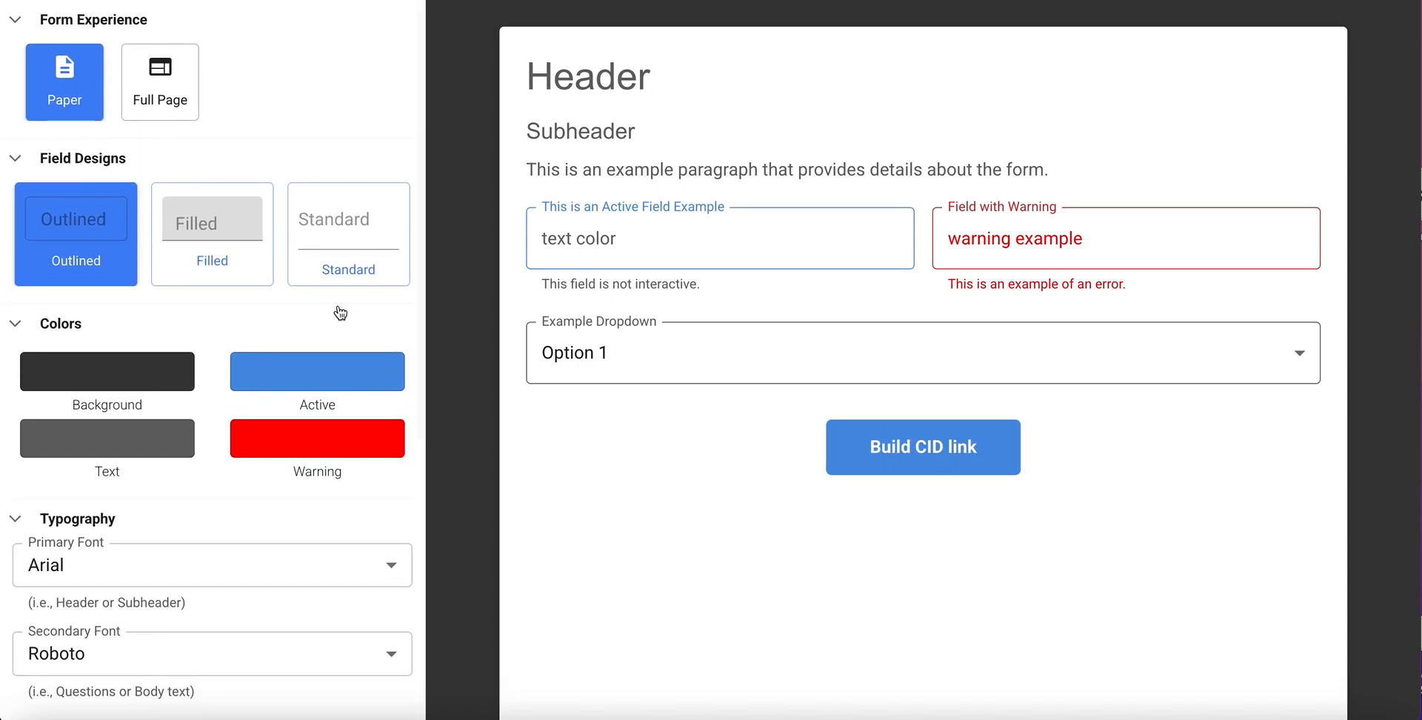
scroll(476, 197, "up", 2)
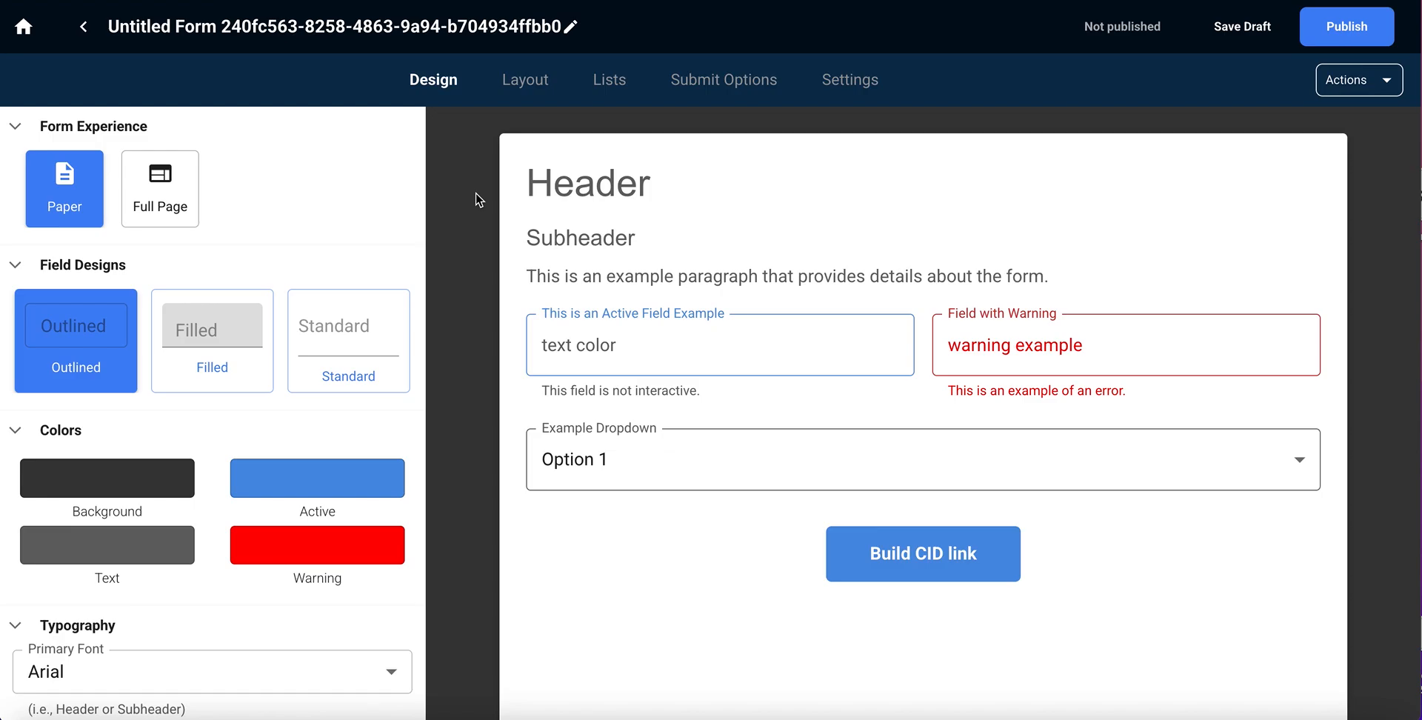
left_click(230, 322)
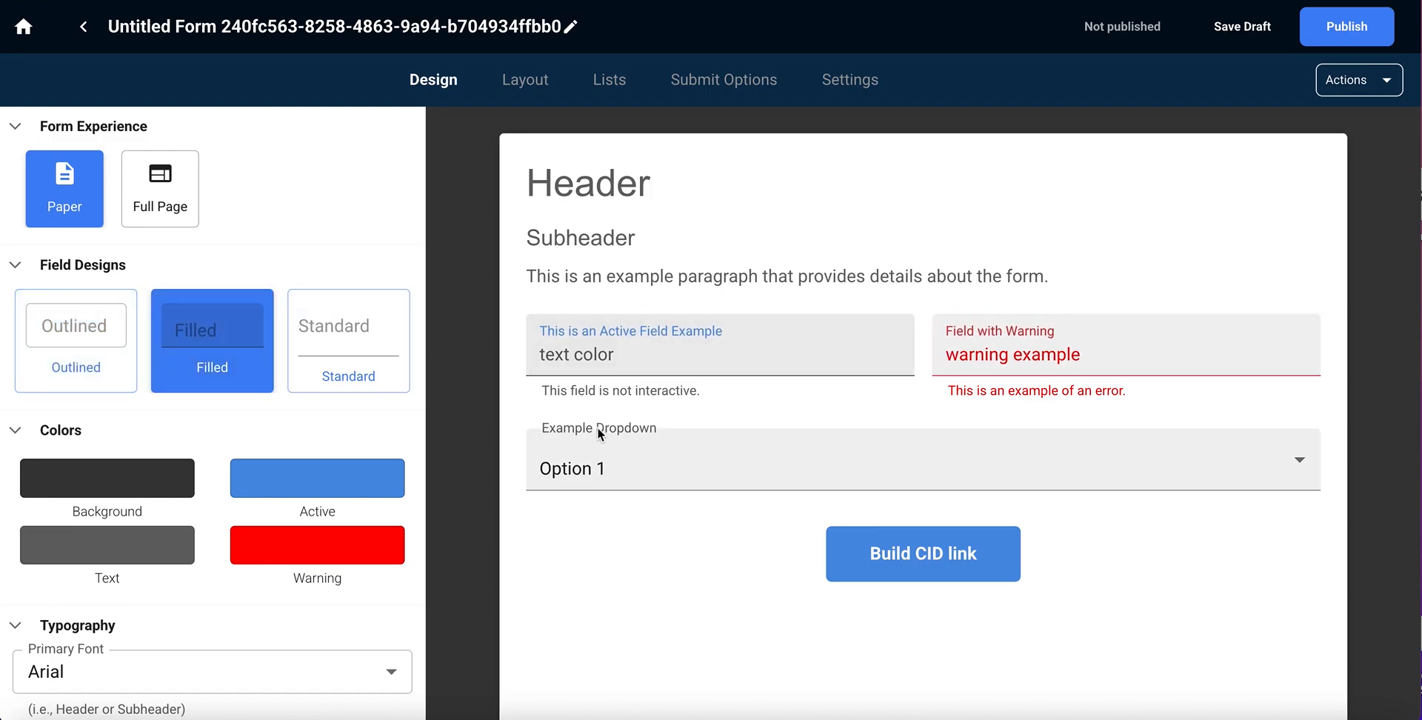
left_click(307, 356)
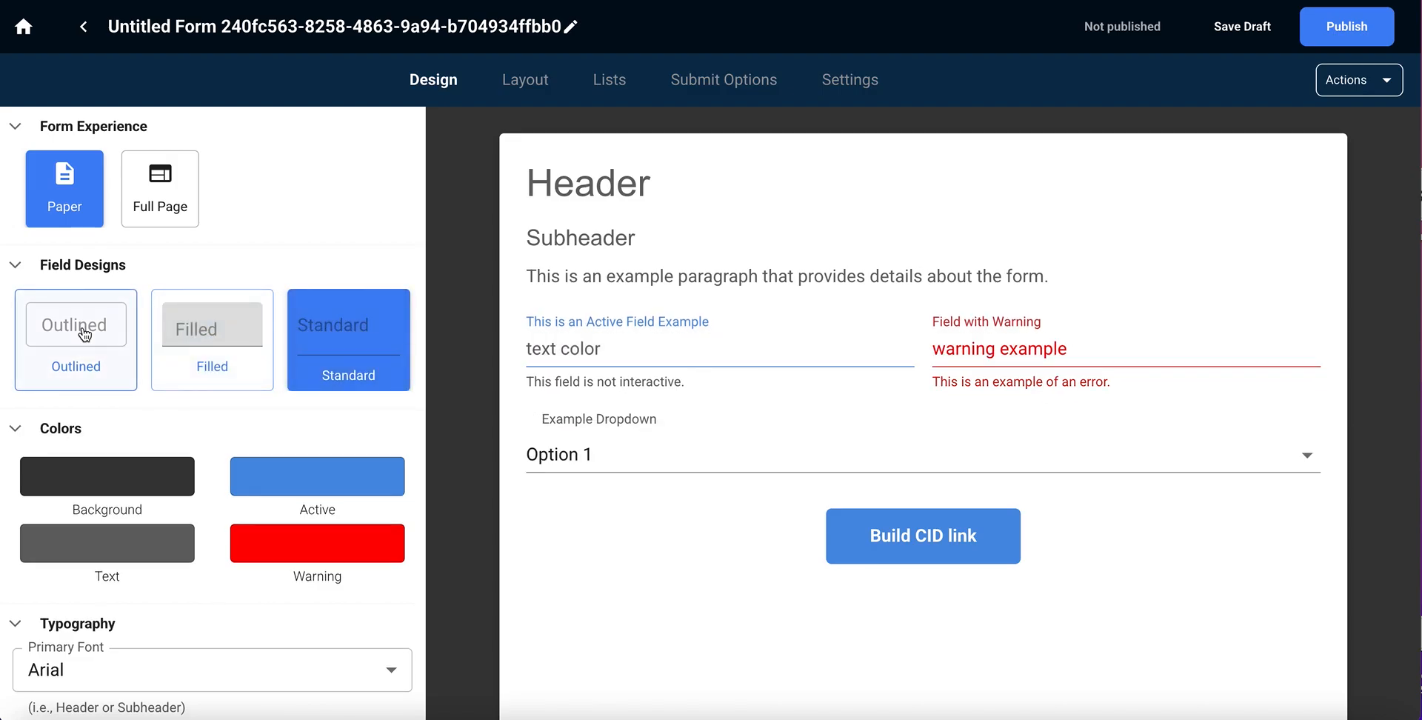
left_click(84, 334)
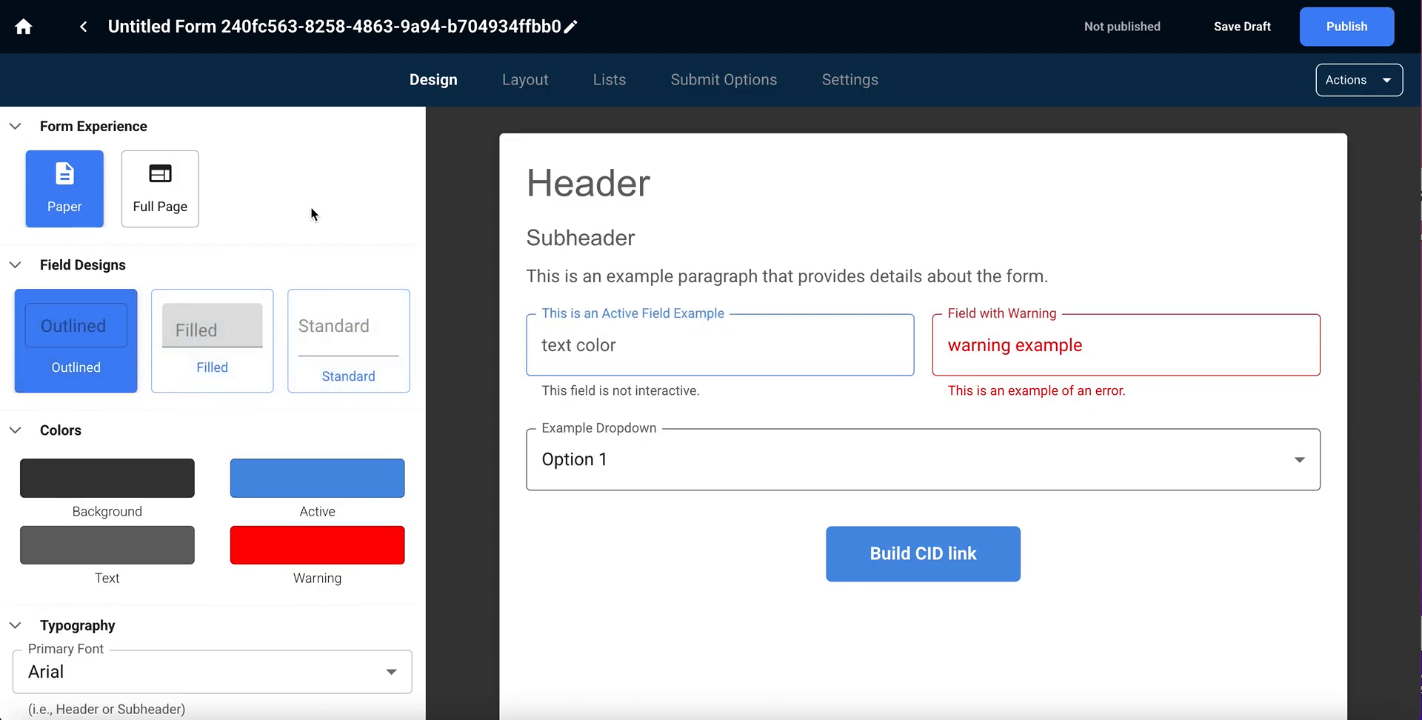
Open the Adset Name field of the form layout for editing
left_click(526, 83)
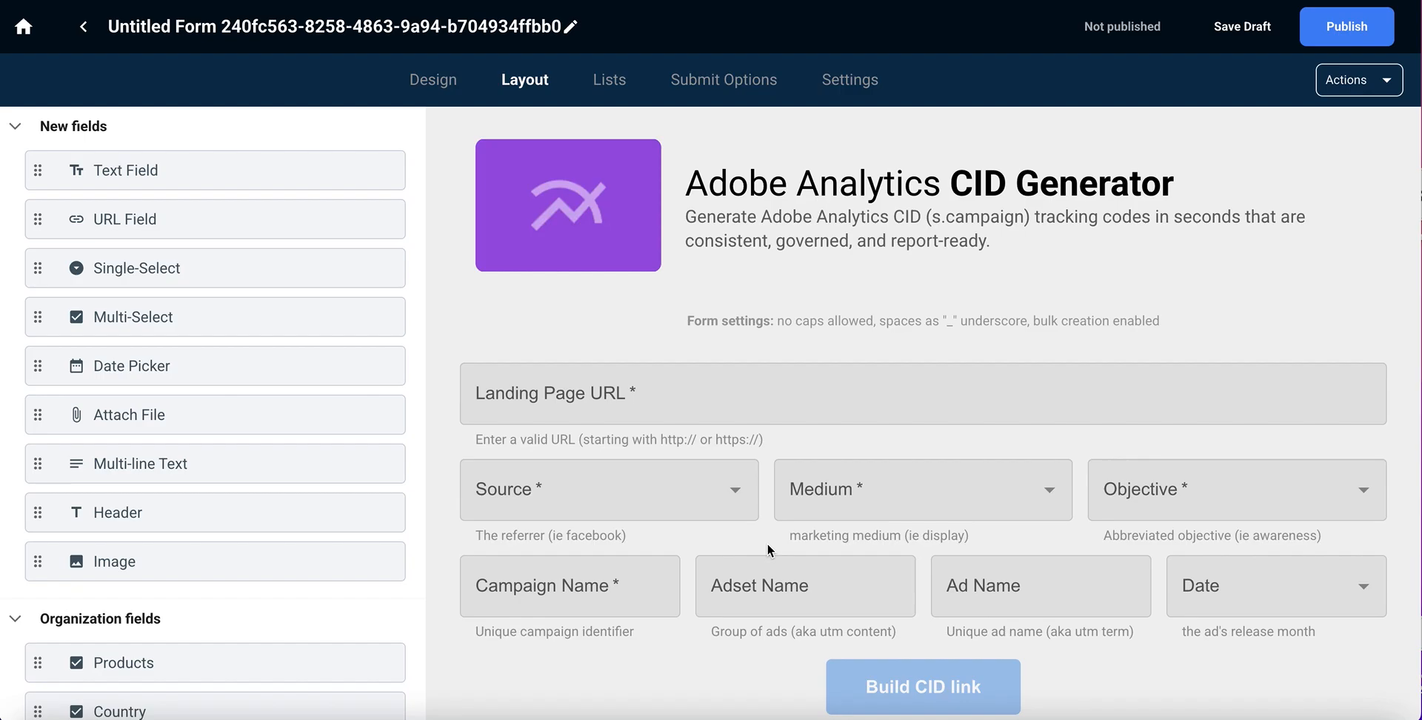
mouse_move(735, 220)
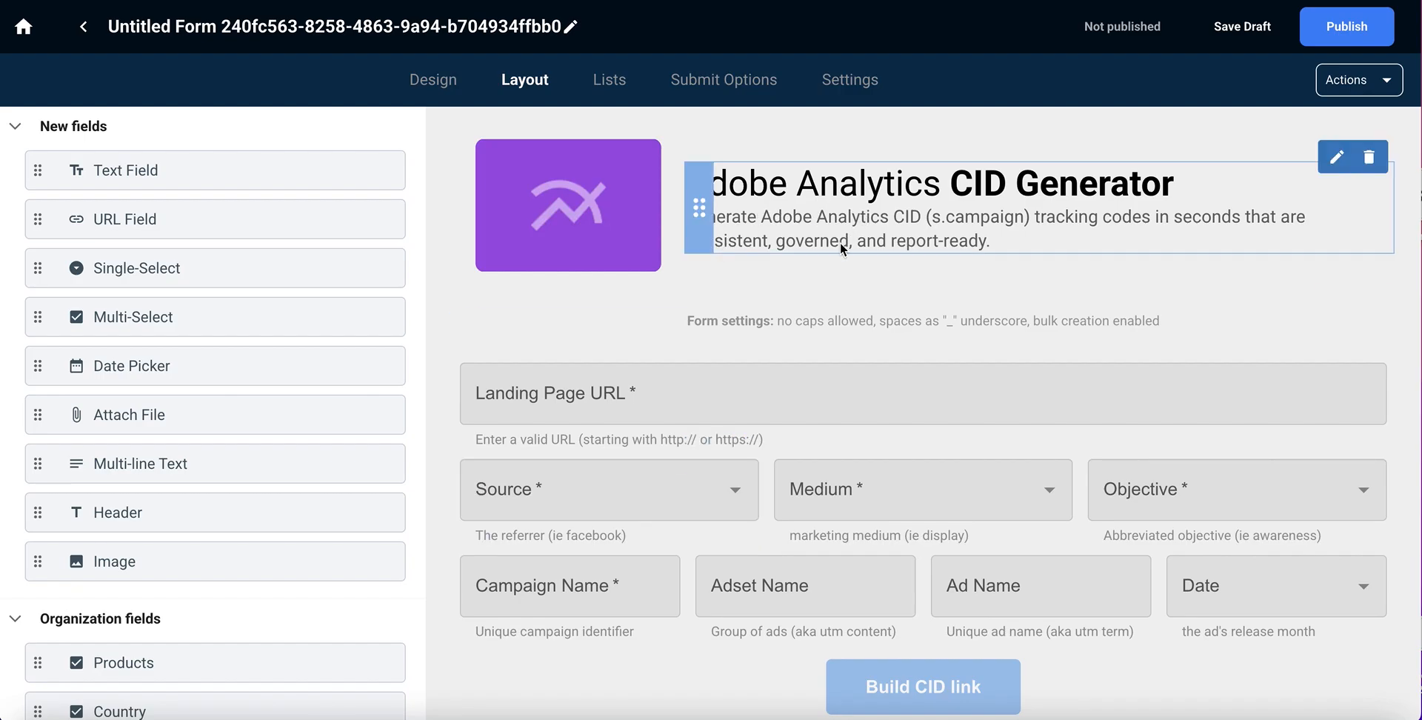
mouse_move(810, 324)
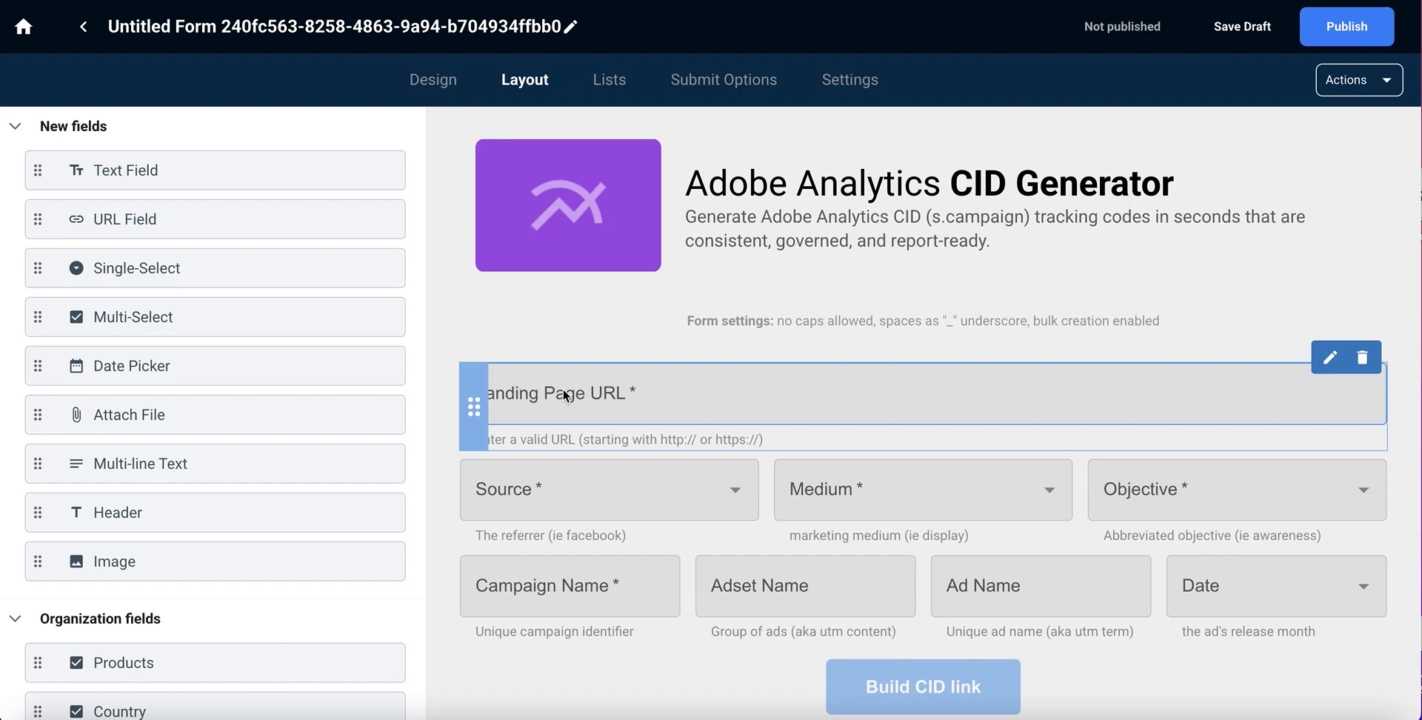
left_click(858, 561)
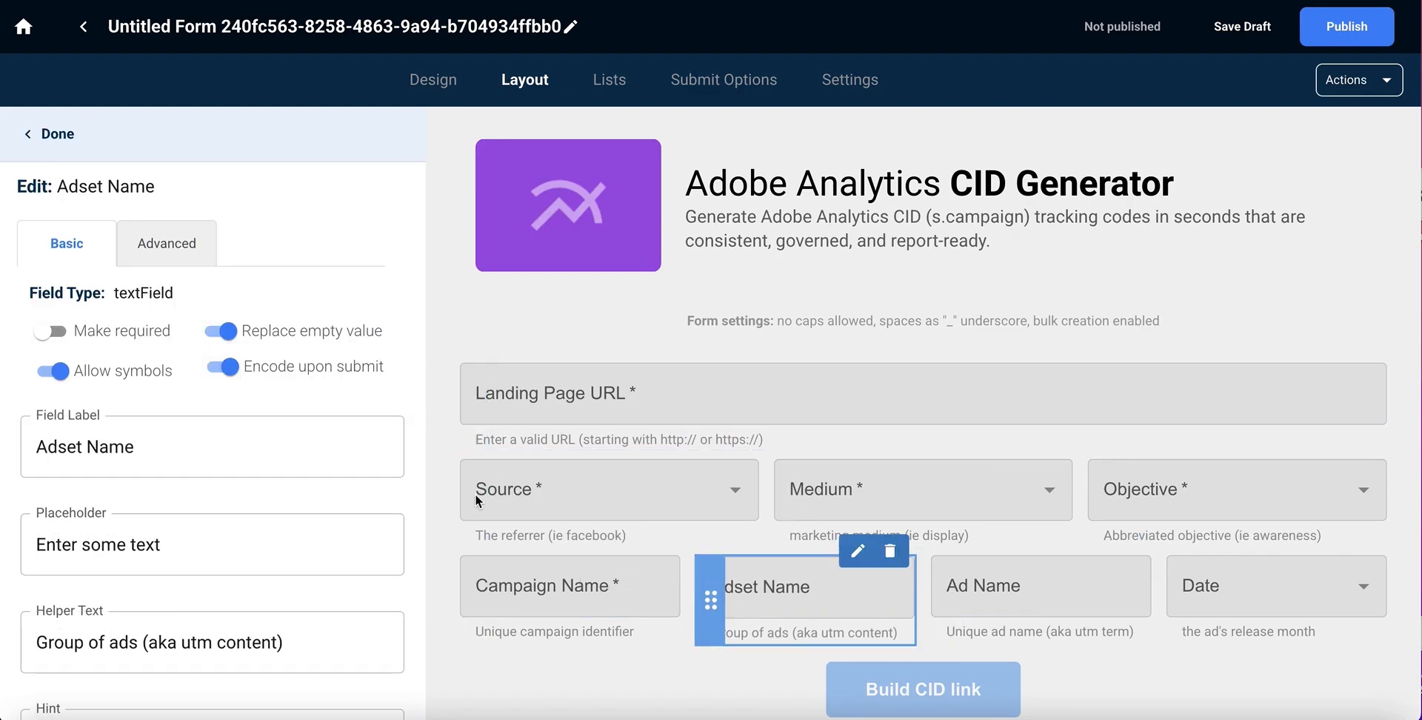
Try making the Adset Name field required, and switch the requirement off again
left_click(72, 333)
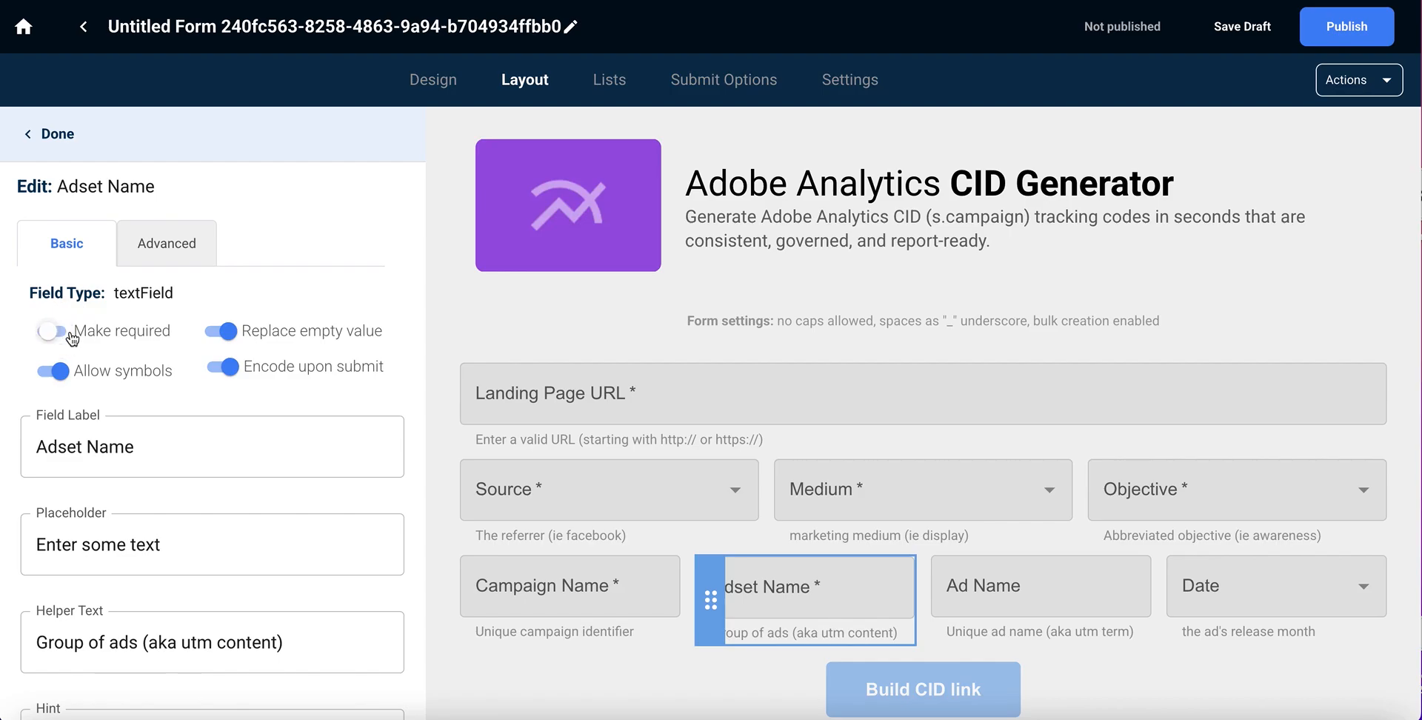
scroll(72, 334, "down", 1)
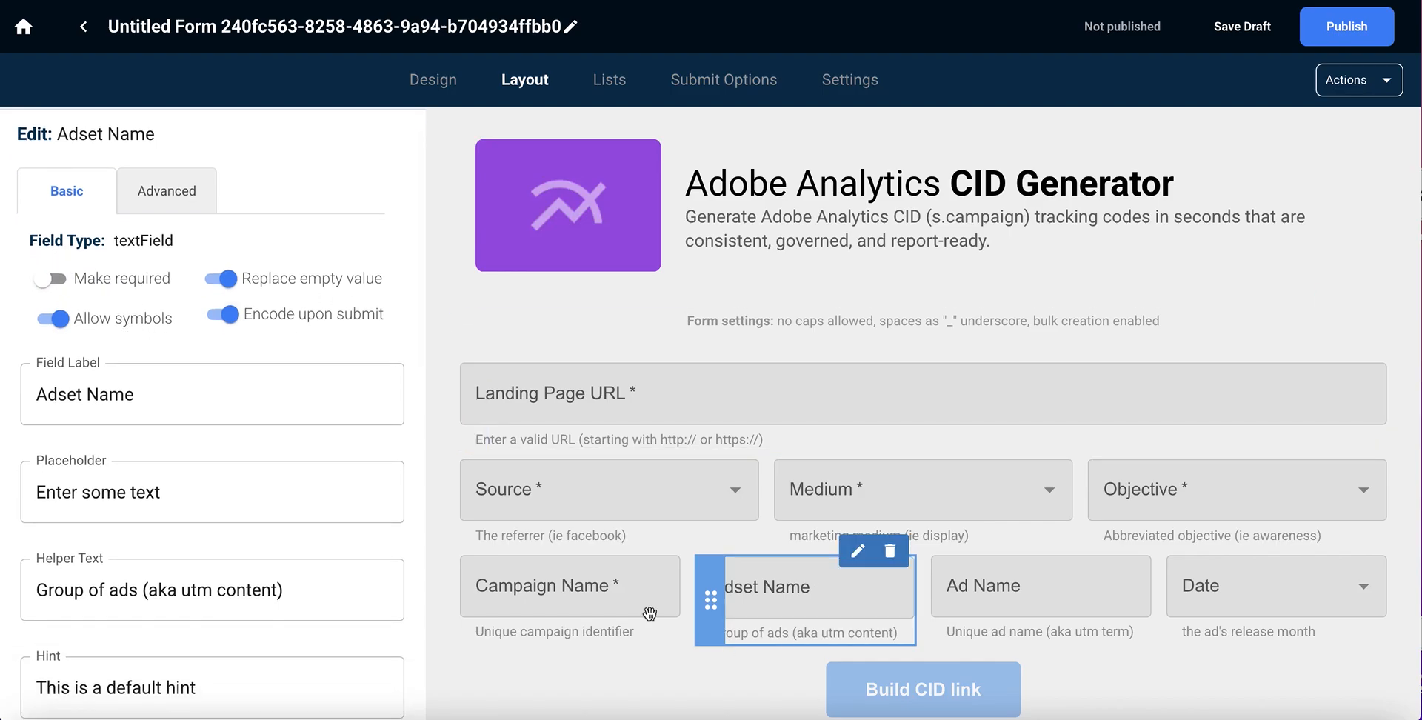
scroll(240, 324, "down", 1)
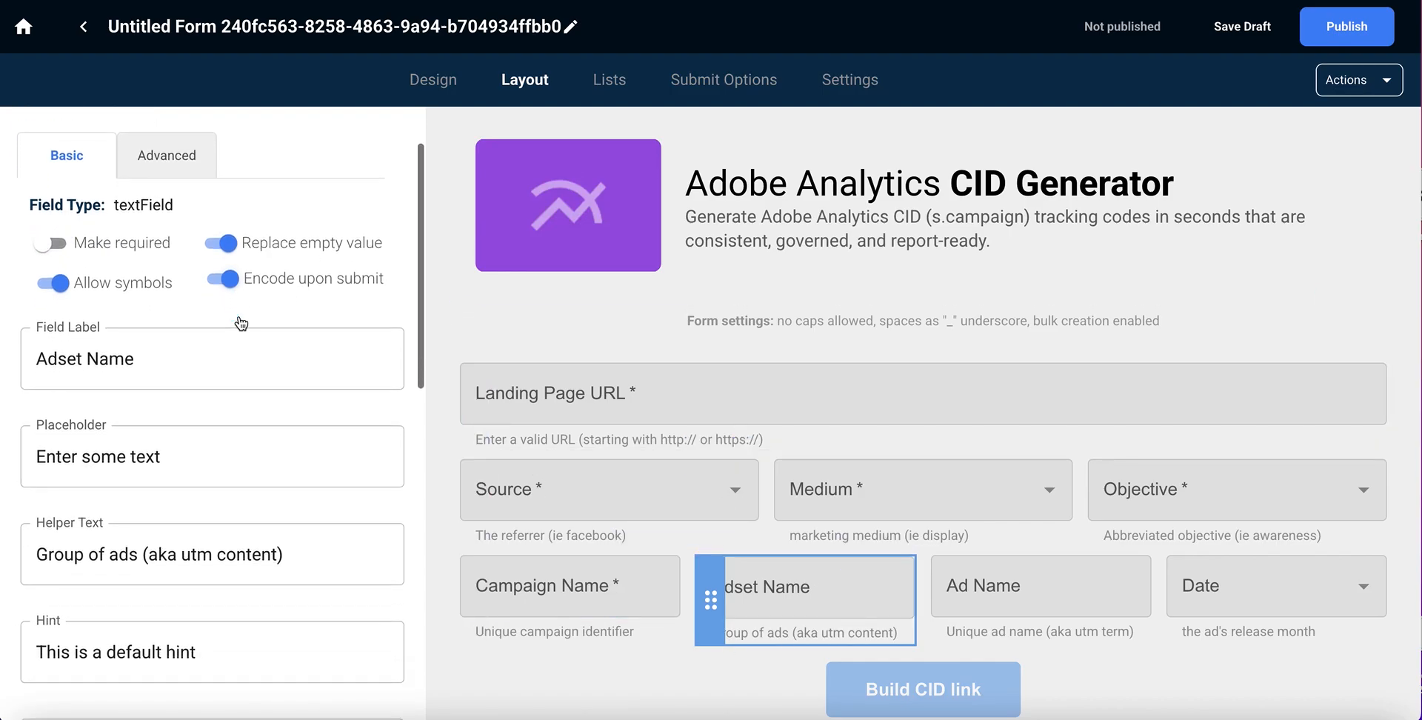
Change the Adset Name field's label to "UTM Content"
left_click(230, 353)
double_click(232, 354)
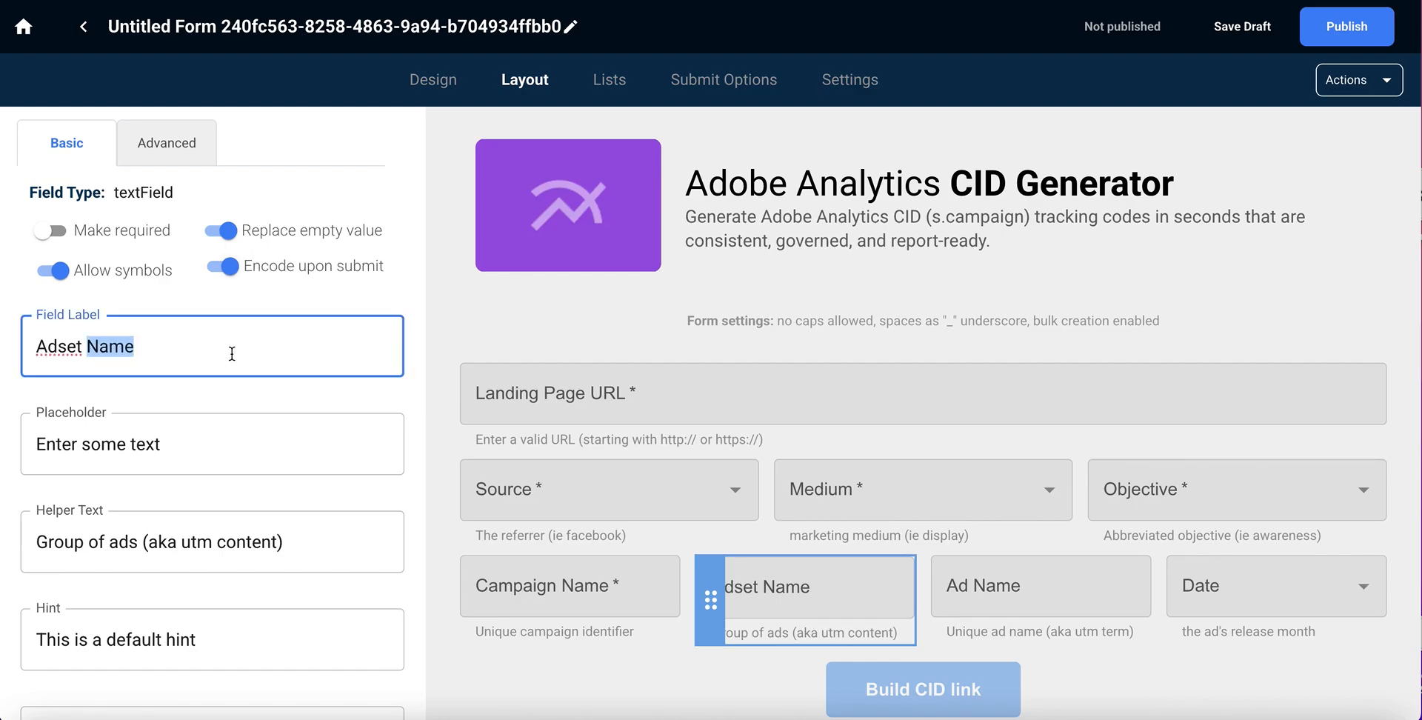
triple_click(232, 354)
type("UTM Content")
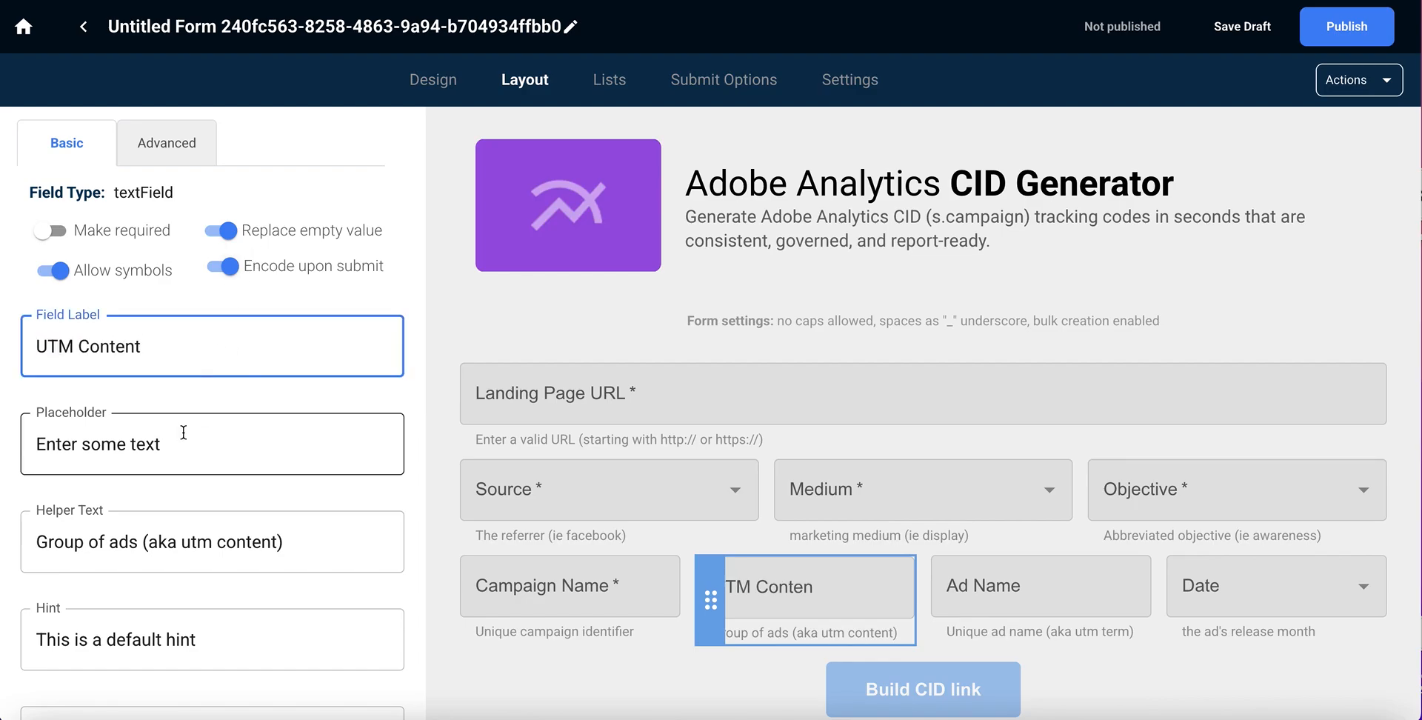
Set Campaign Name as the dependent field of the UTM Content field and finish editing it
scroll(182, 429, "down", 3)
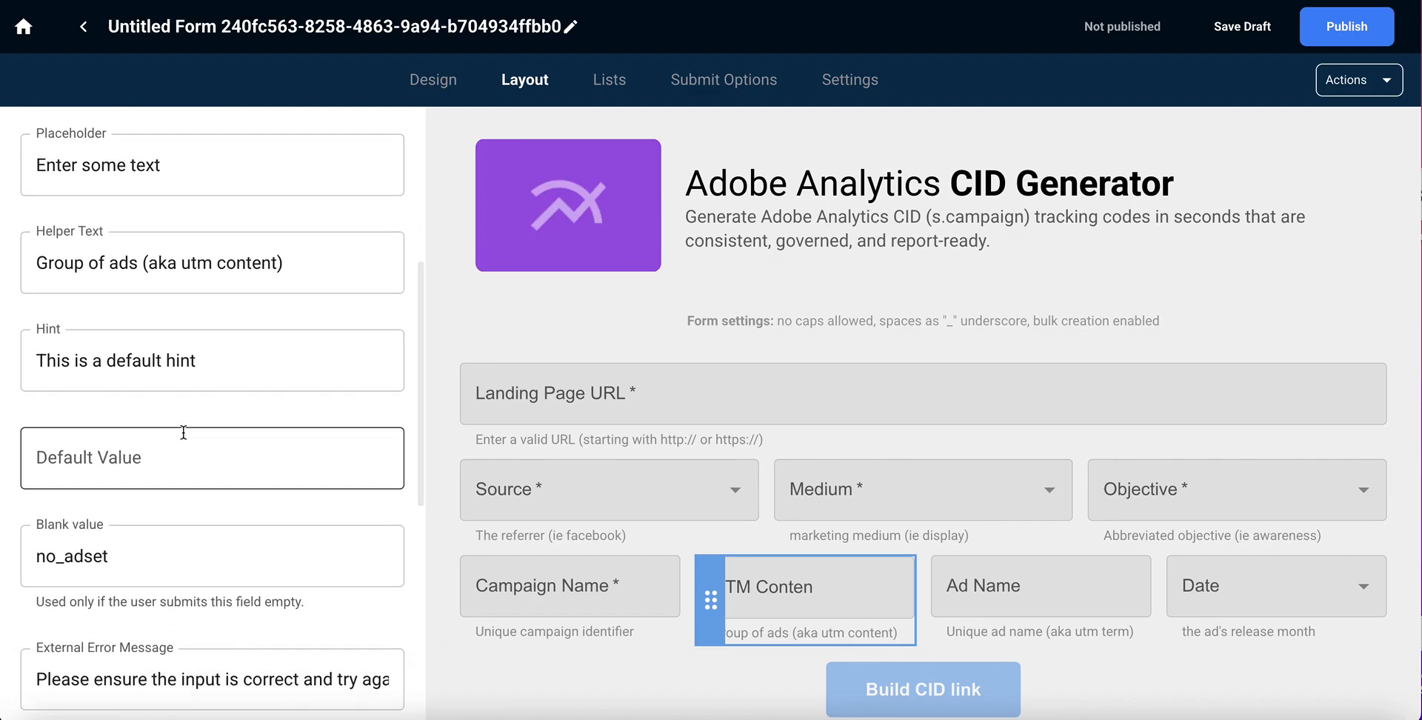
scroll(184, 432, "down", 6)
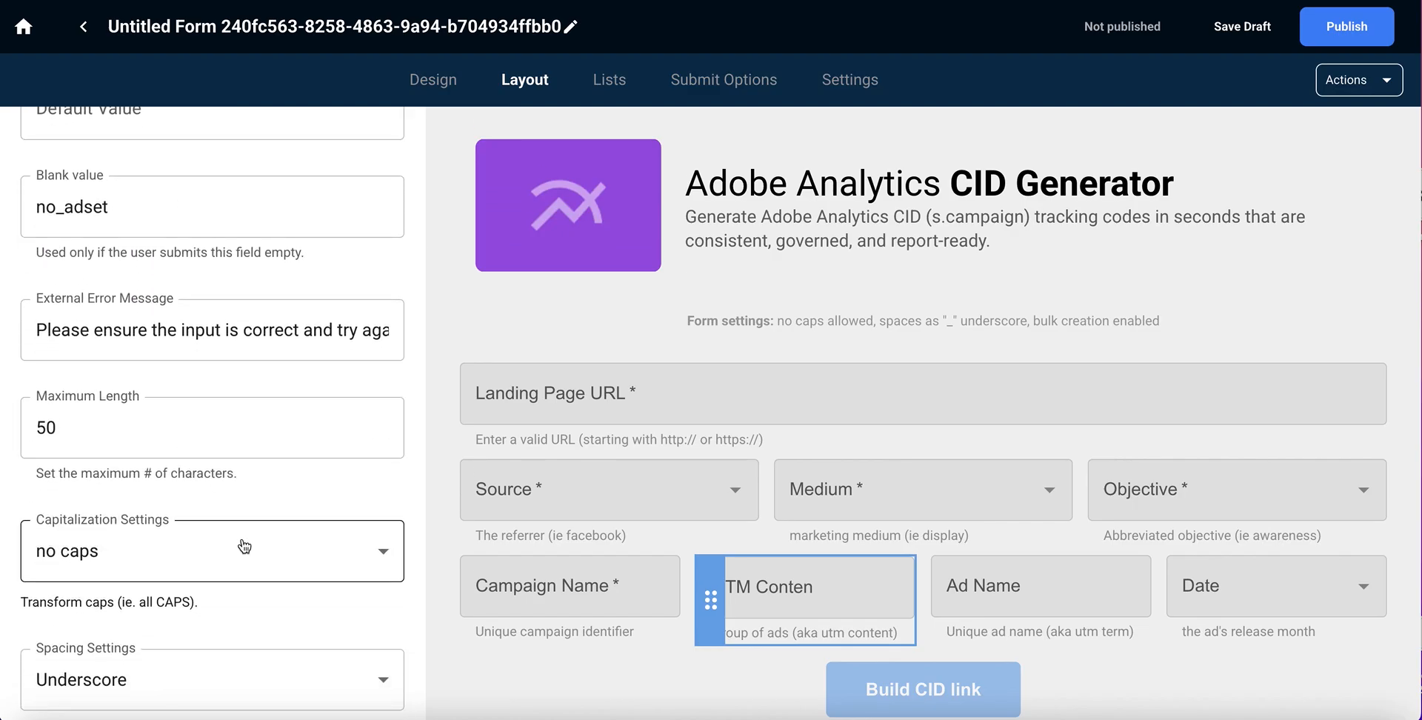
scroll(241, 537, "down", 2)
scroll(282, 582, "down", 1)
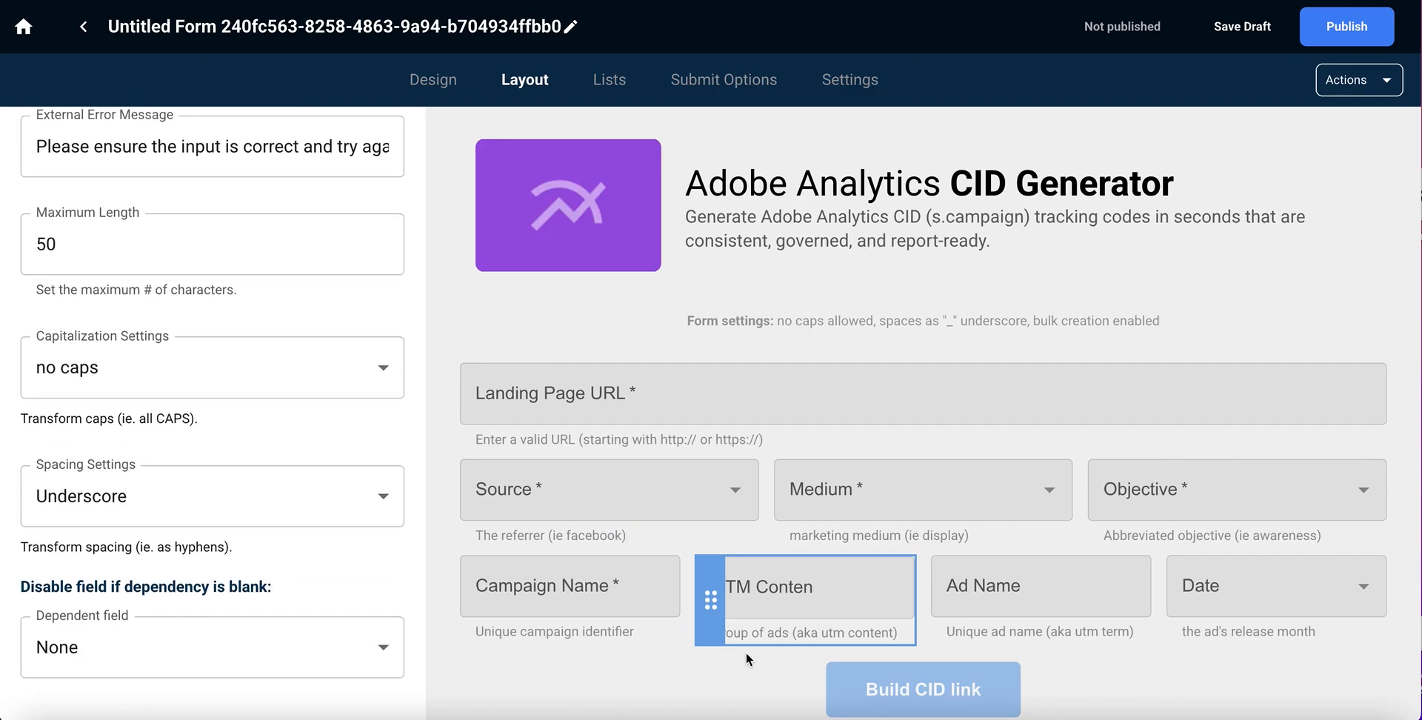
mouse_move(778, 596)
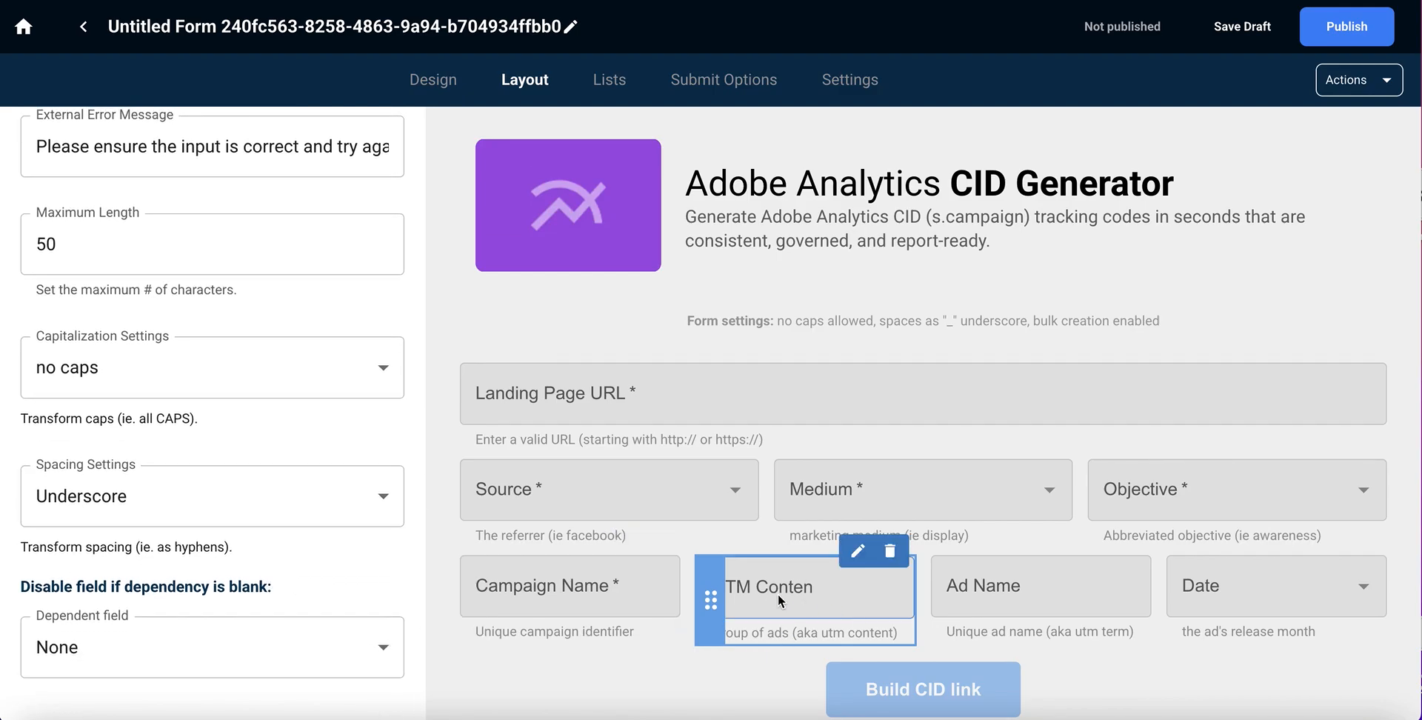
left_click(326, 643)
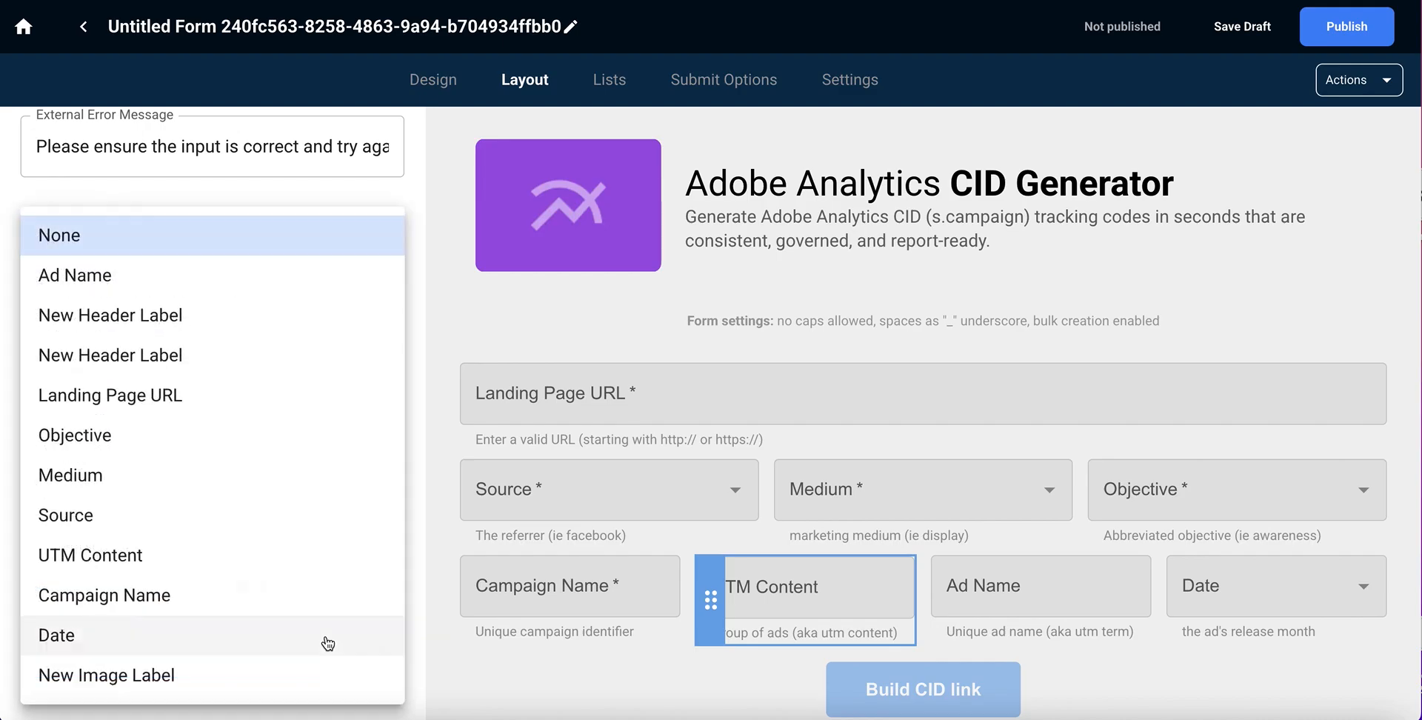
left_click(270, 596)
scroll(270, 487, "up", 10)
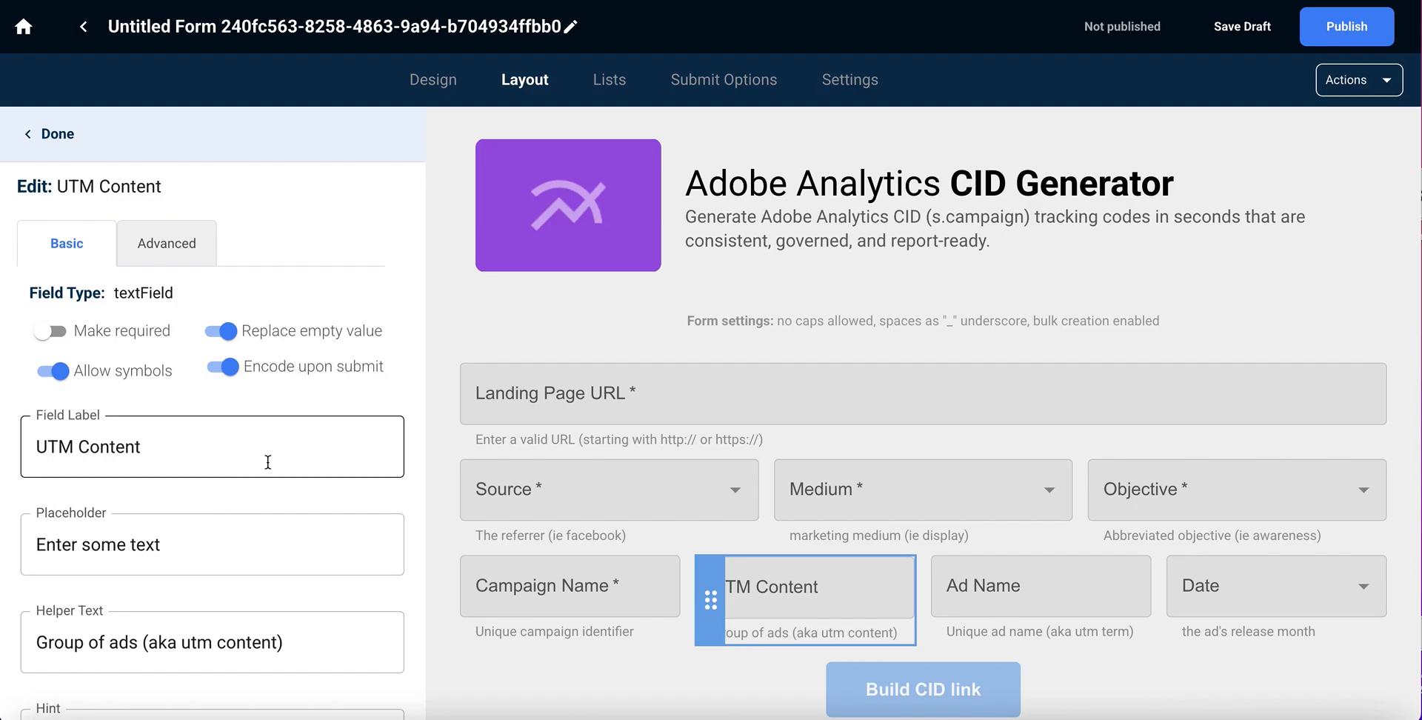
left_click(49, 134)
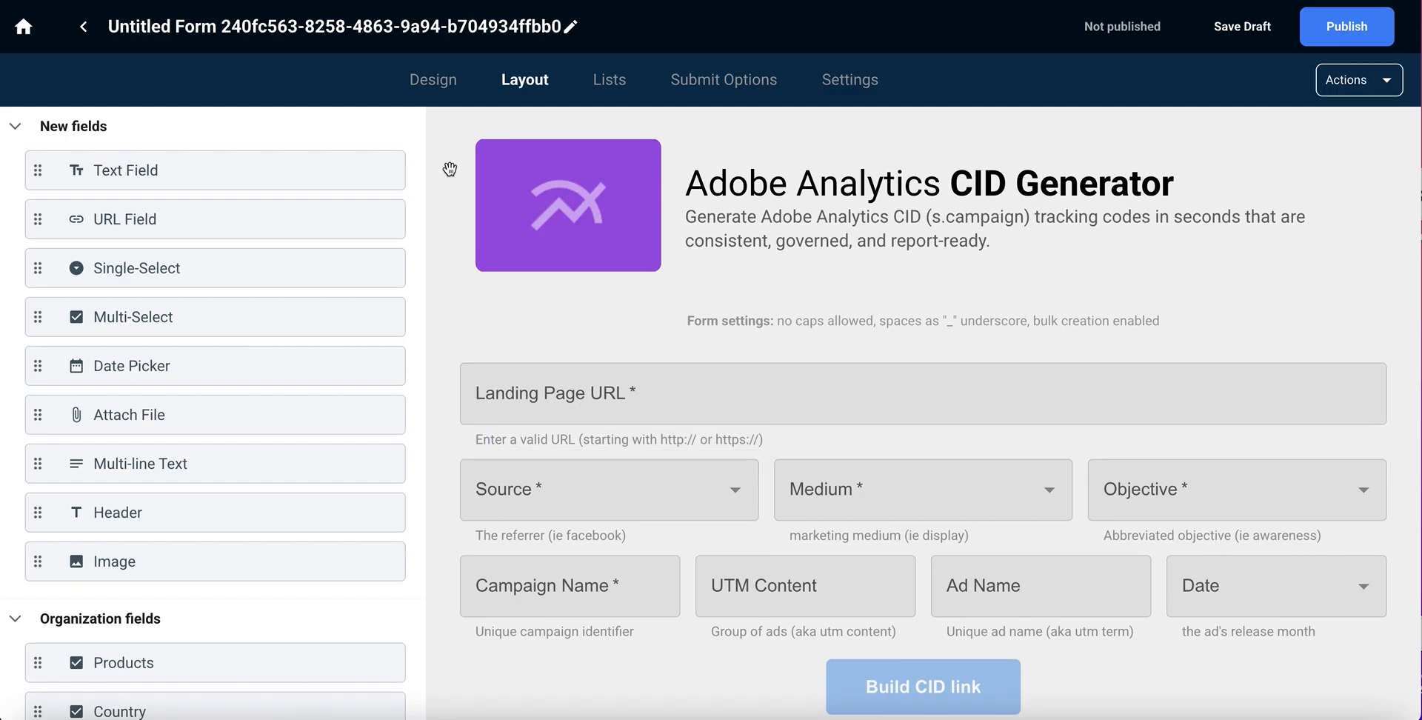
Open the form's header image for editing and remove its purple chart icon
mouse_move(579, 145)
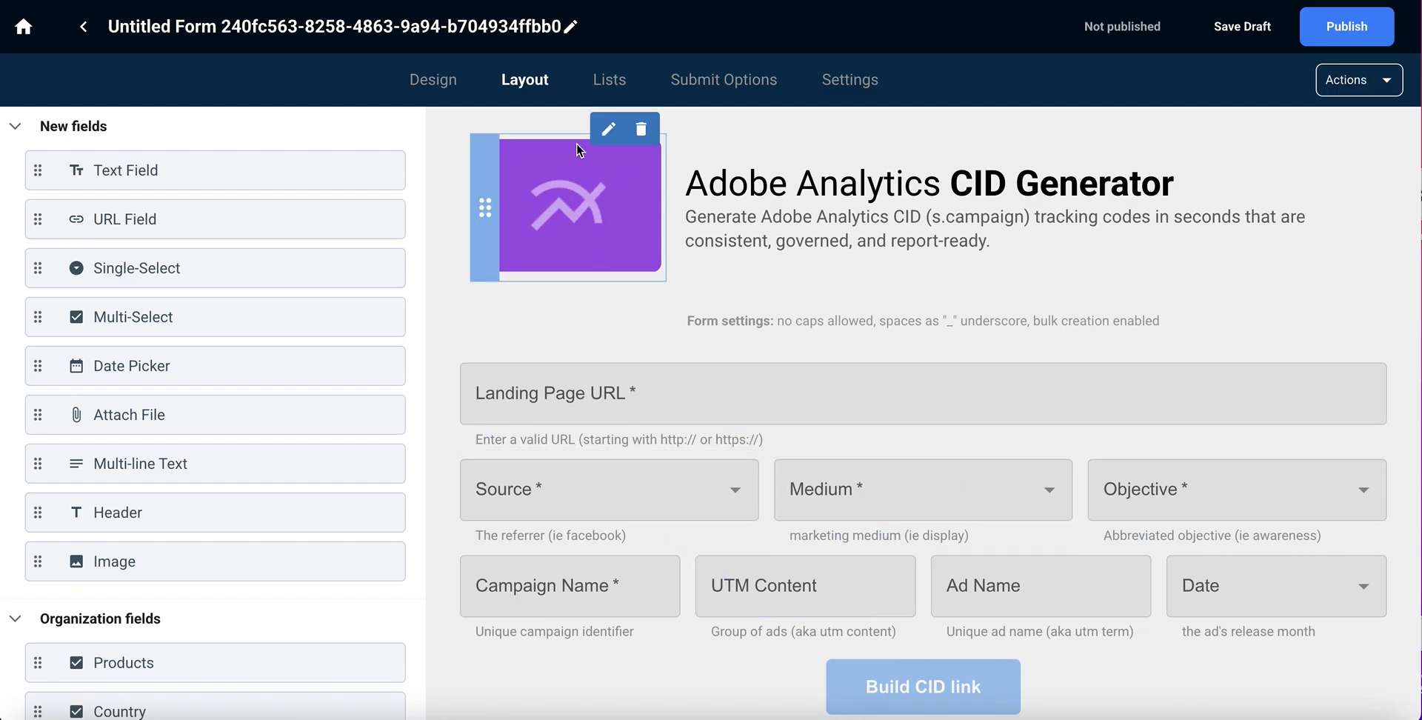
left_click(608, 133)
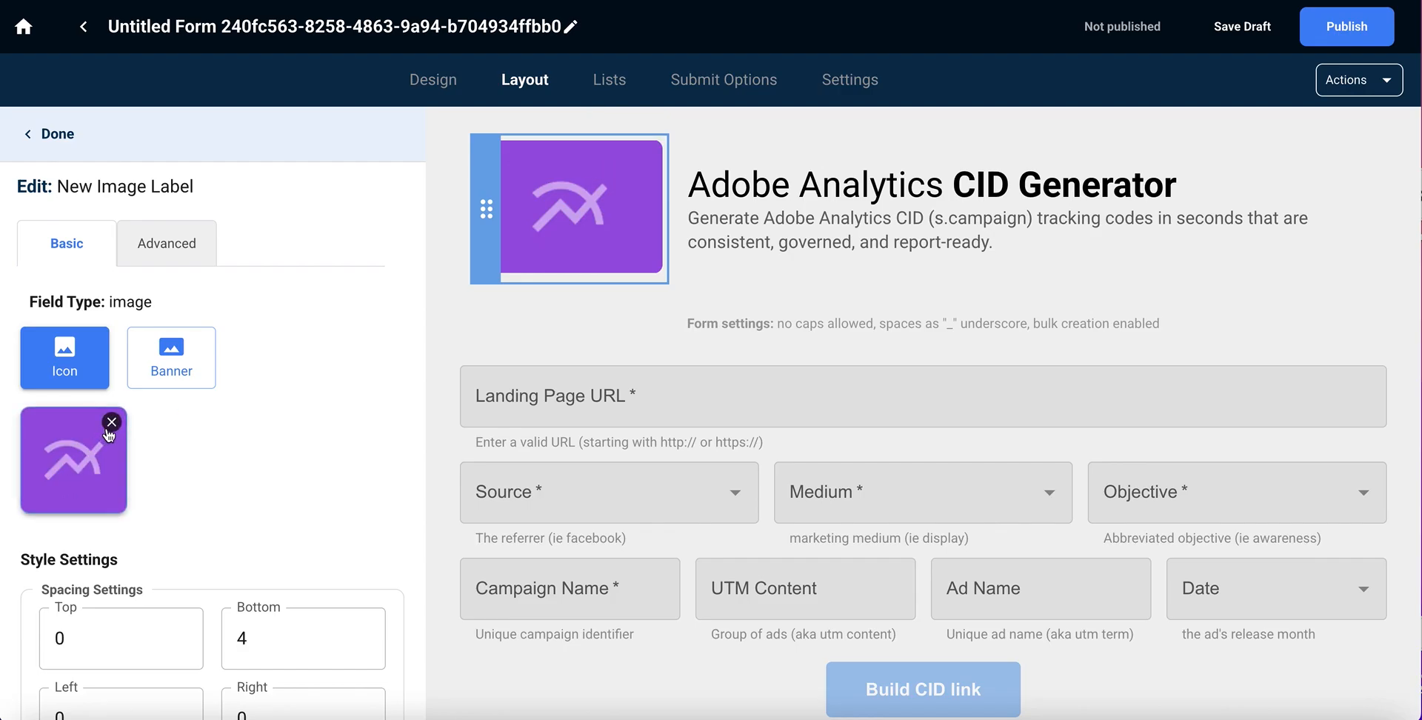
left_click(111, 422)
Set the header image to utmsmartmanagericon250x150.png from the asset library and finish editing it
left_click(210, 477)
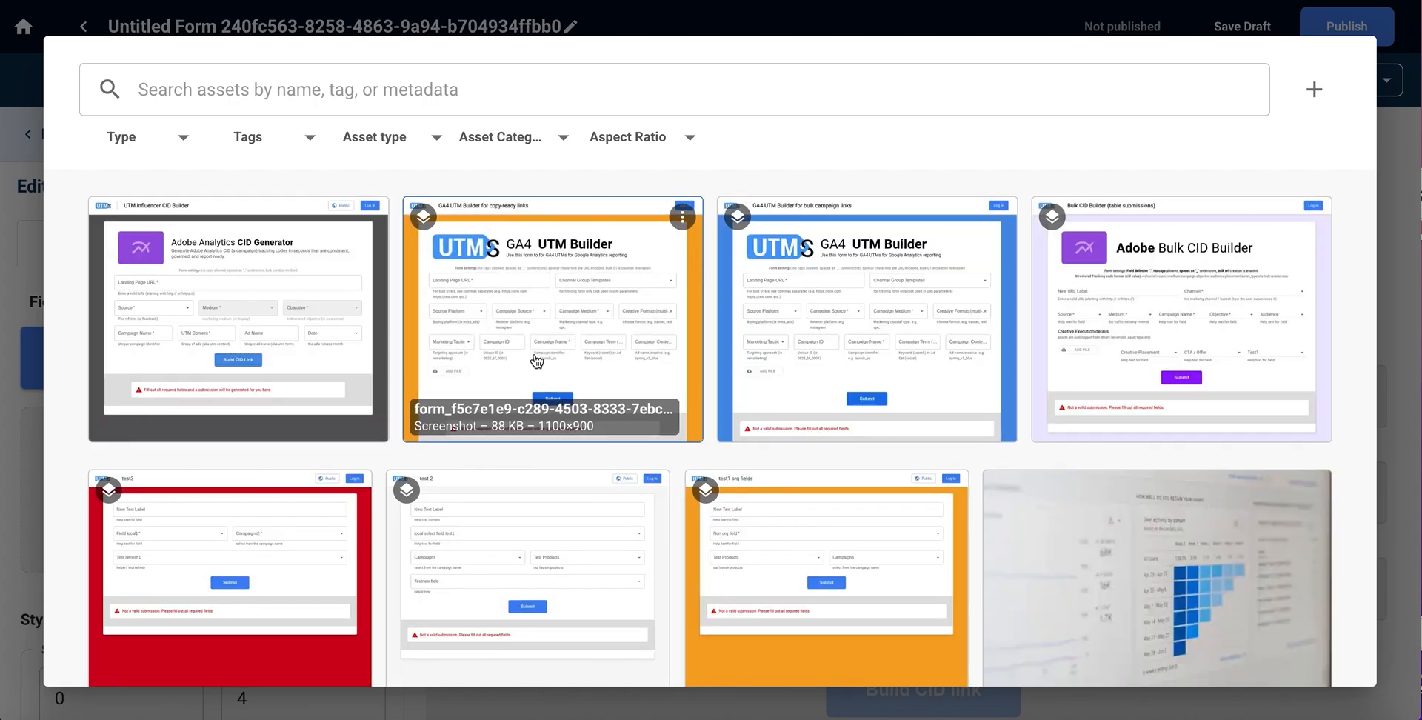
scroll(637, 367, "down", 1)
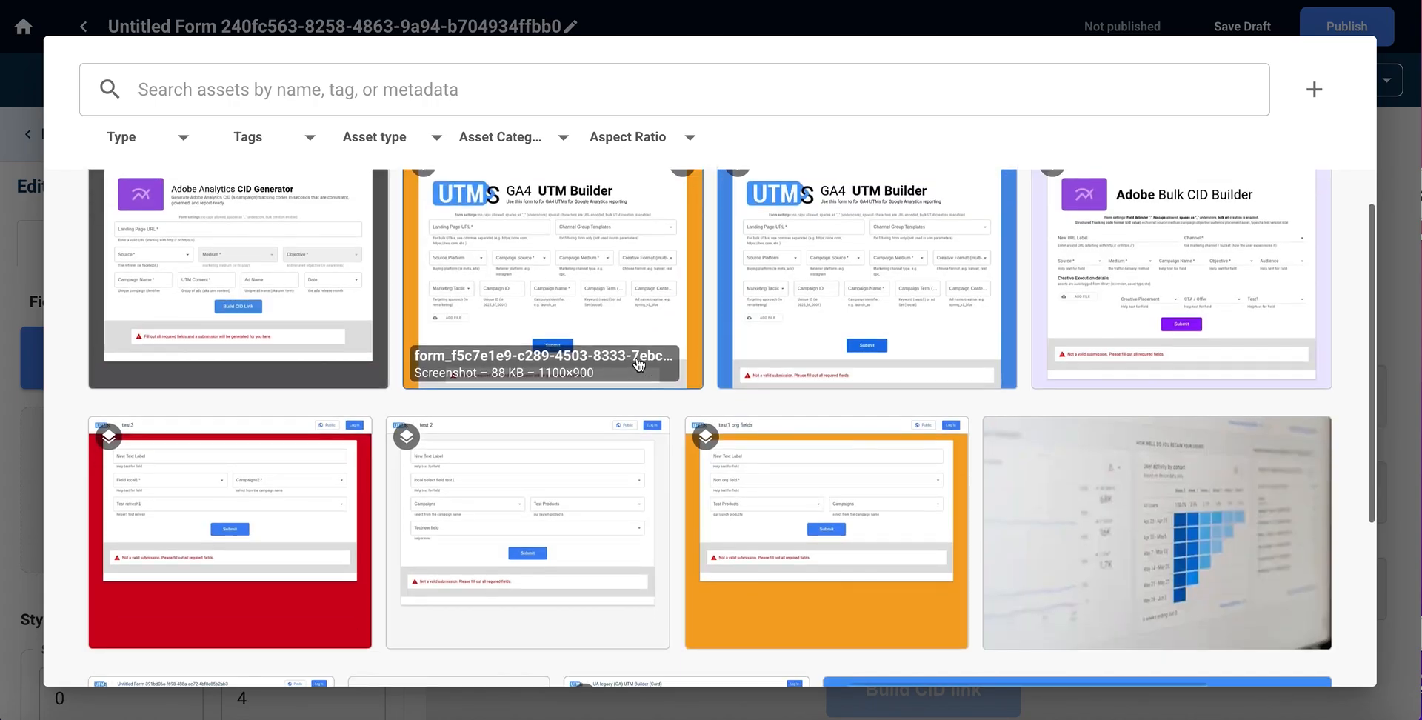
scroll(646, 311, "down", 5)
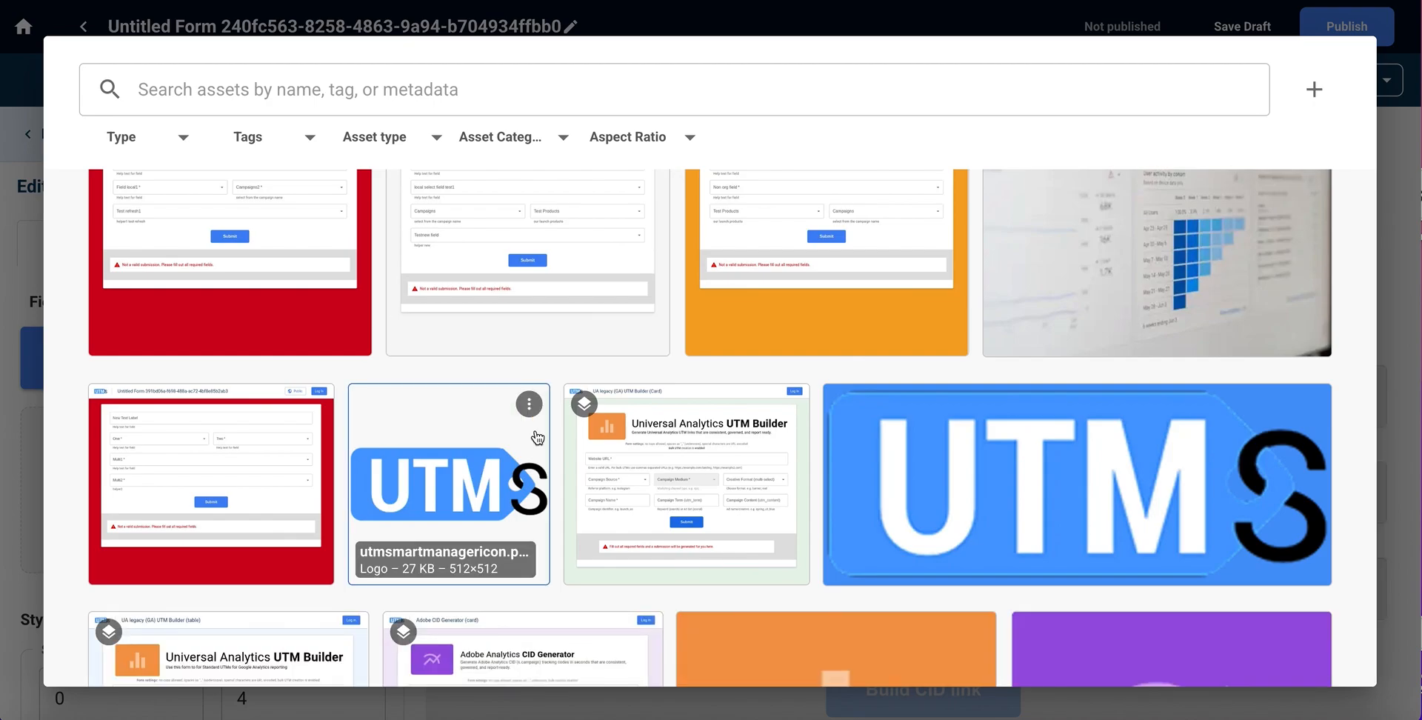
scroll(537, 437, "down", 6)
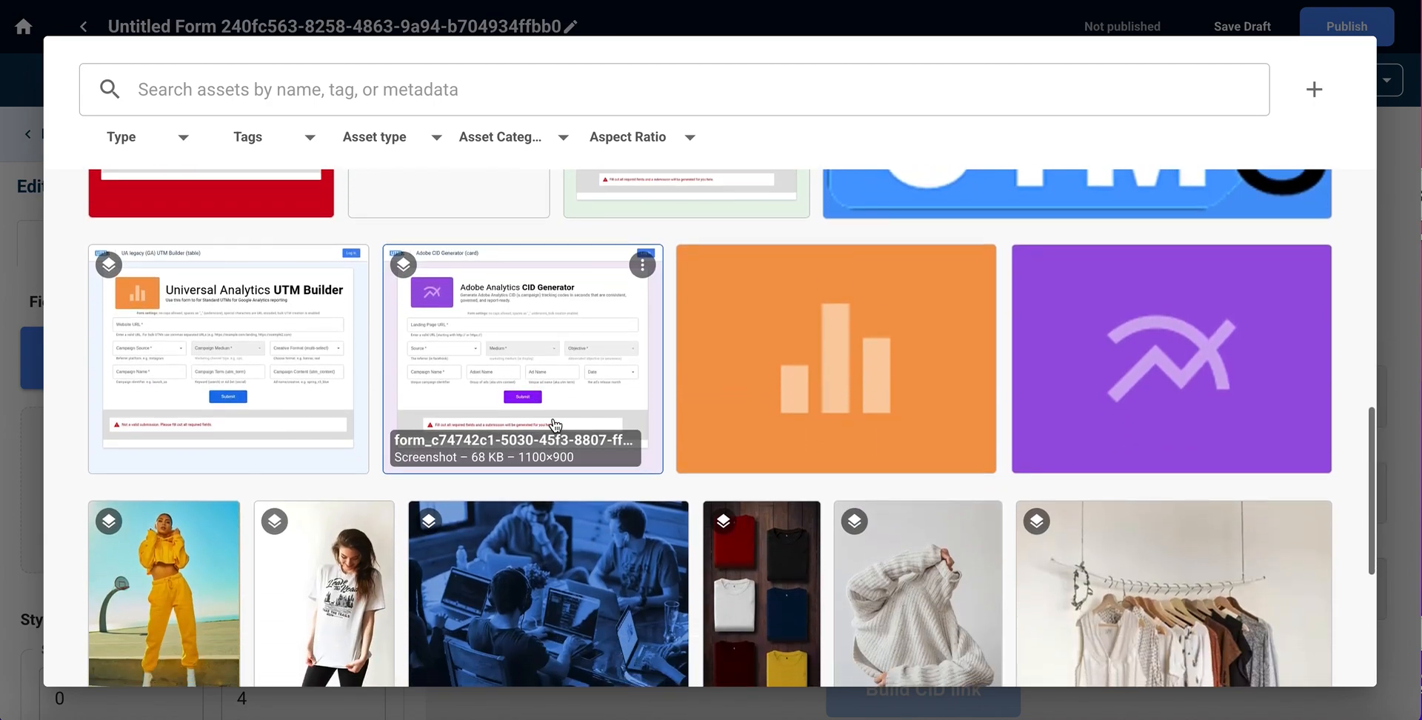
scroll(624, 544, "up", 2)
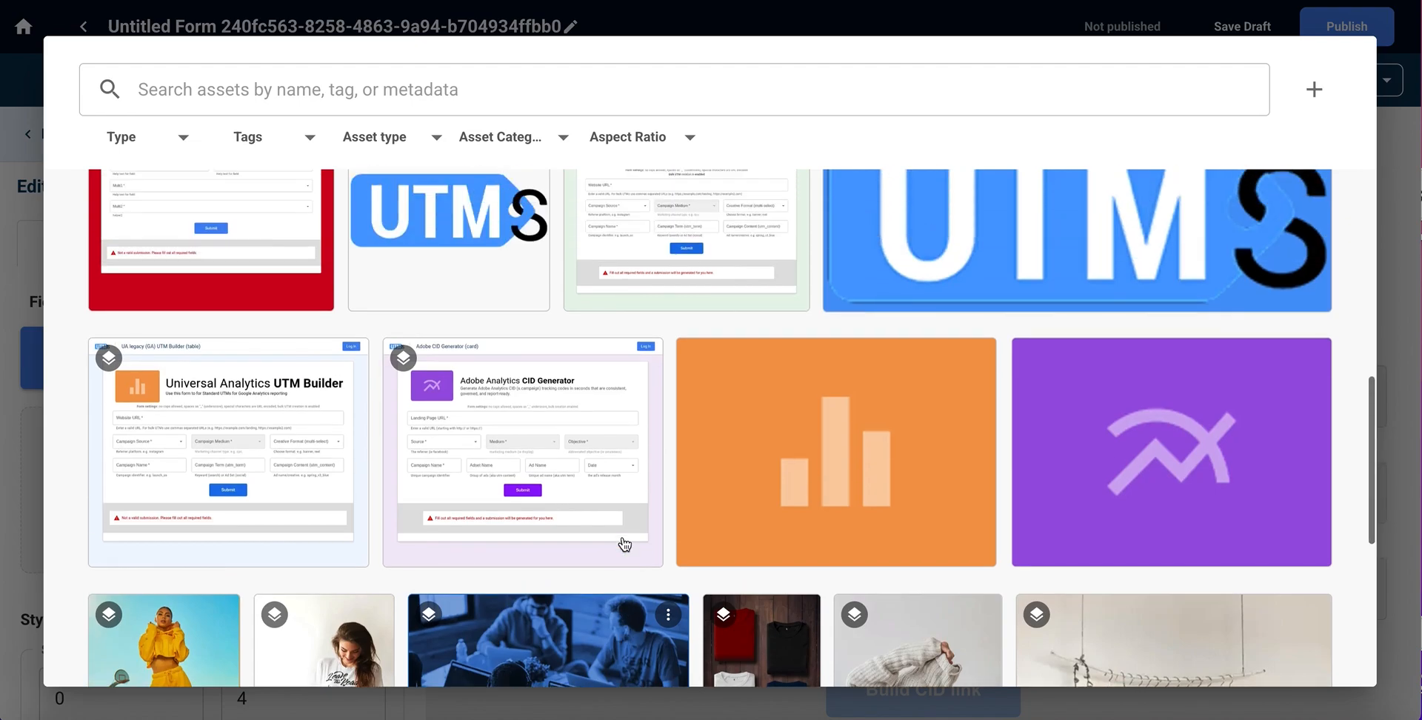
scroll(985, 422, "up", 4)
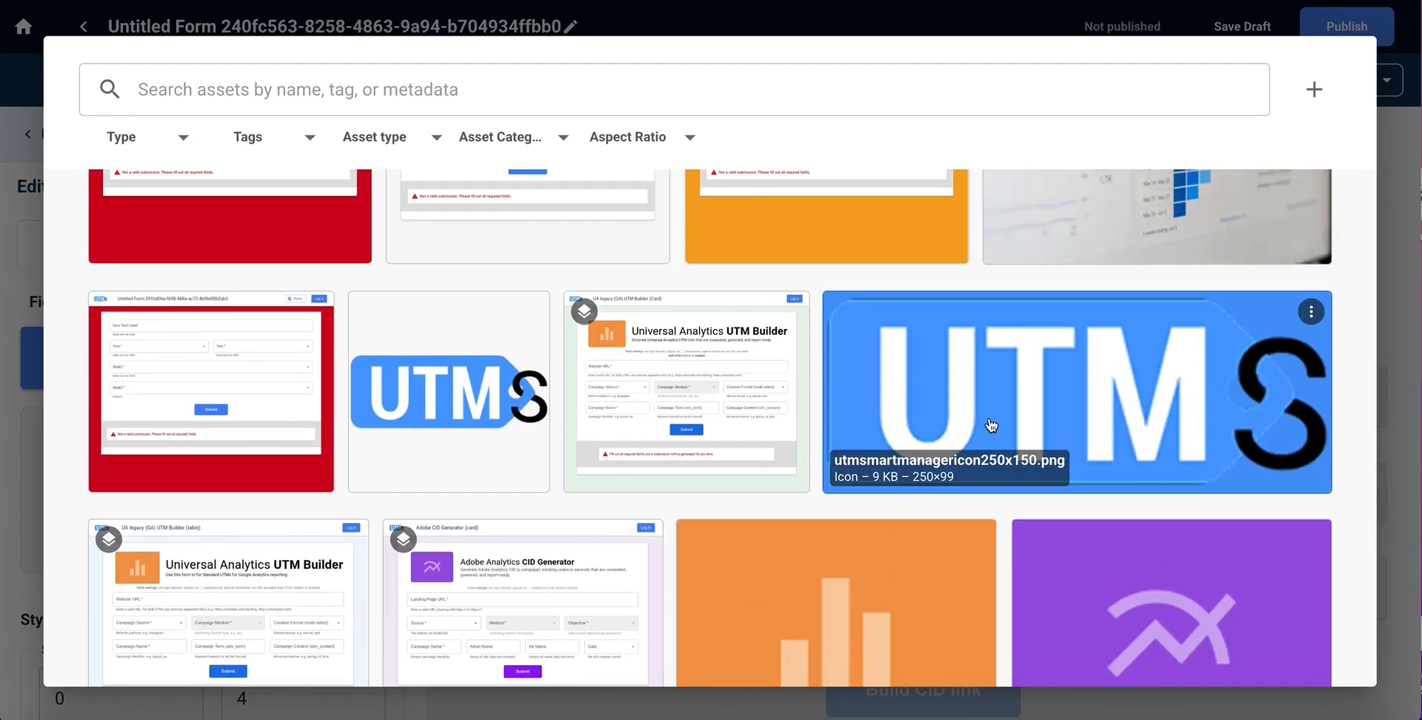
left_click(923, 426)
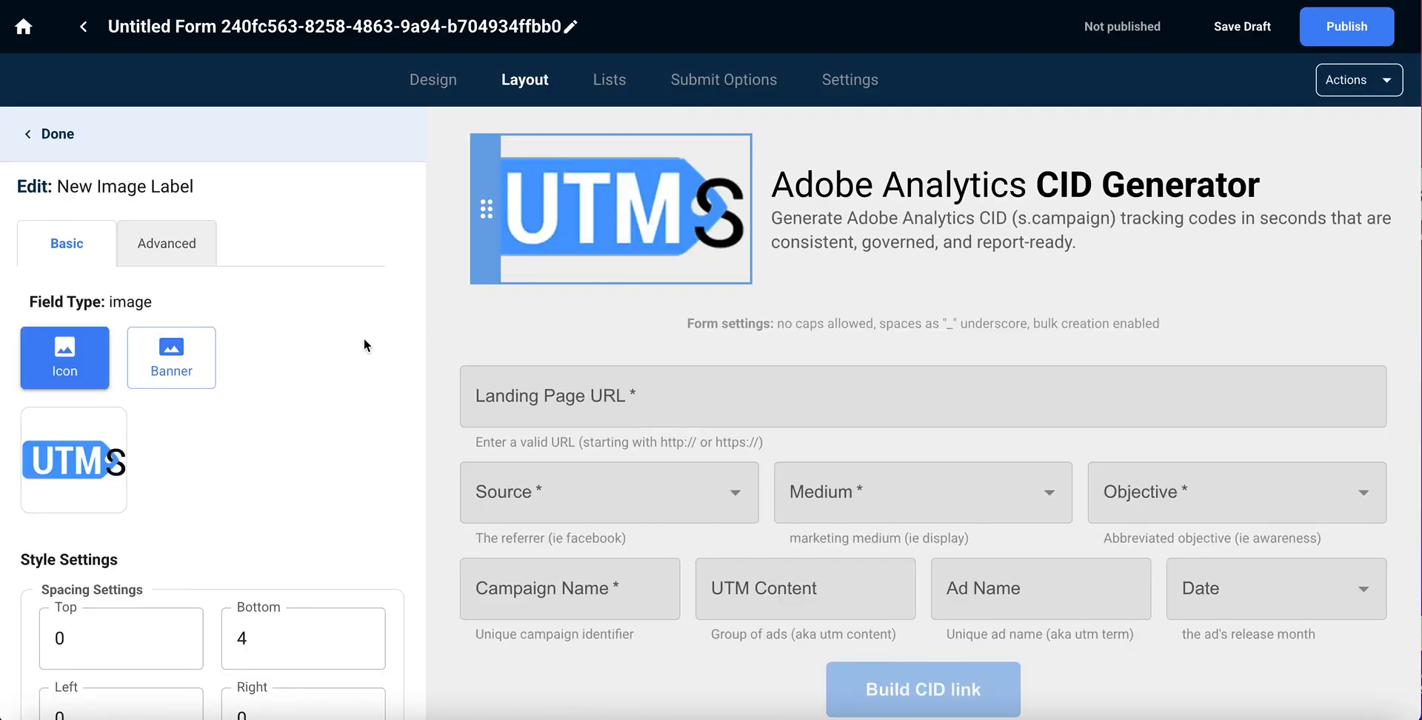
left_click(58, 135)
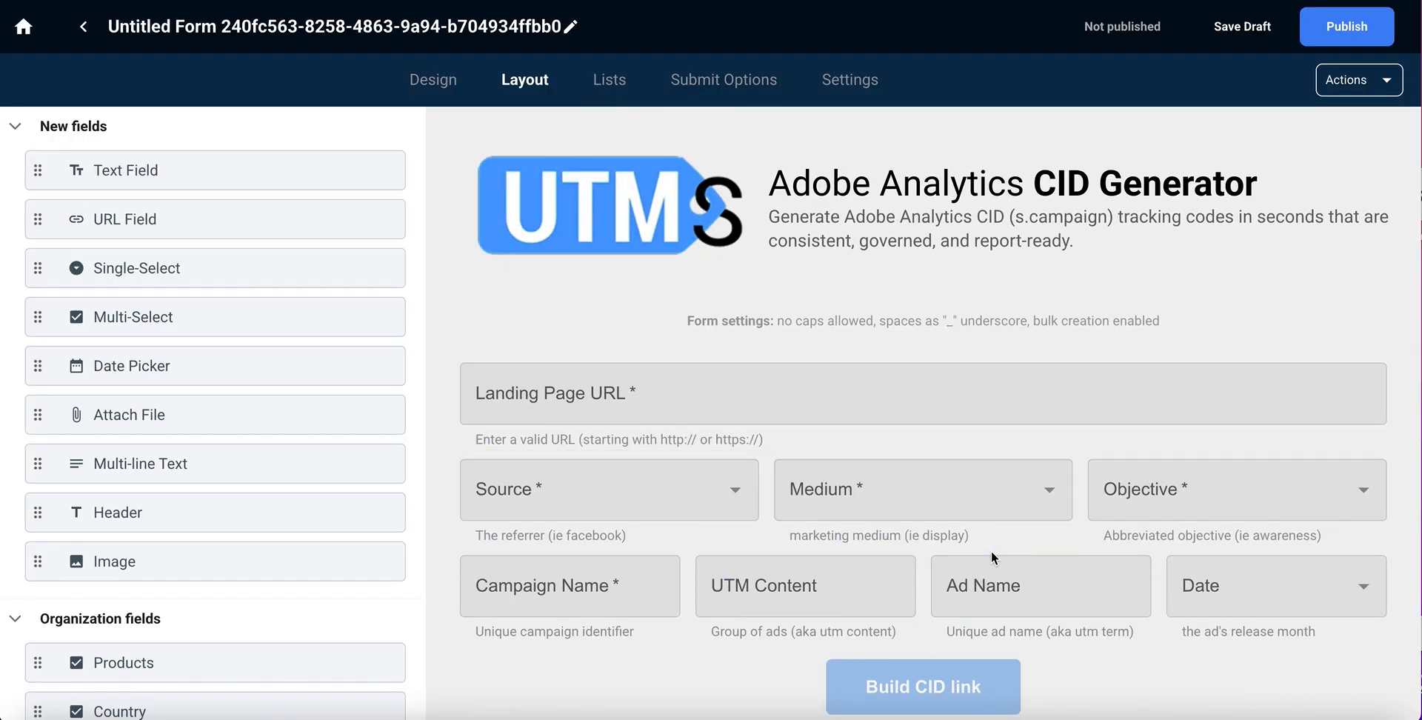
Add the option RT with the hint Retention as the fourth row of the form's Objective list
scroll(991, 550, "down", 1)
mouse_move(1309, 563)
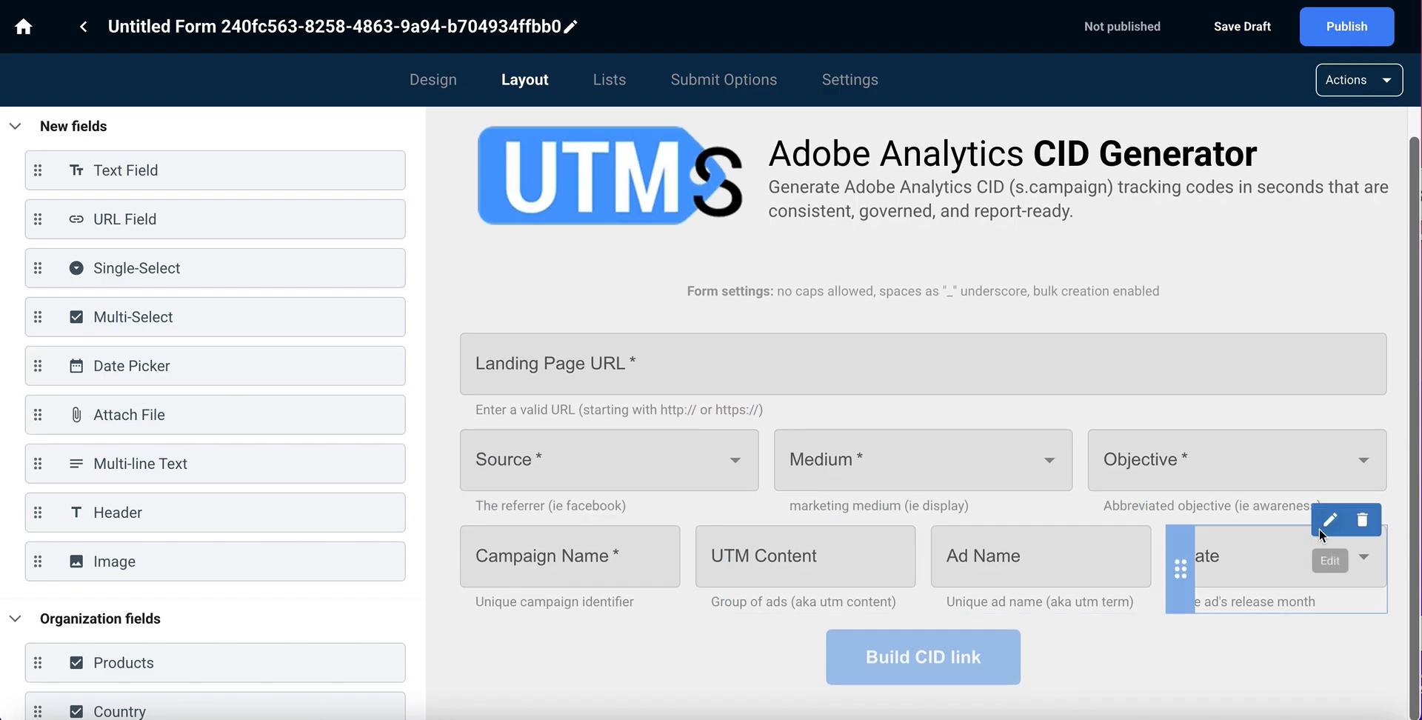
left_click(611, 80)
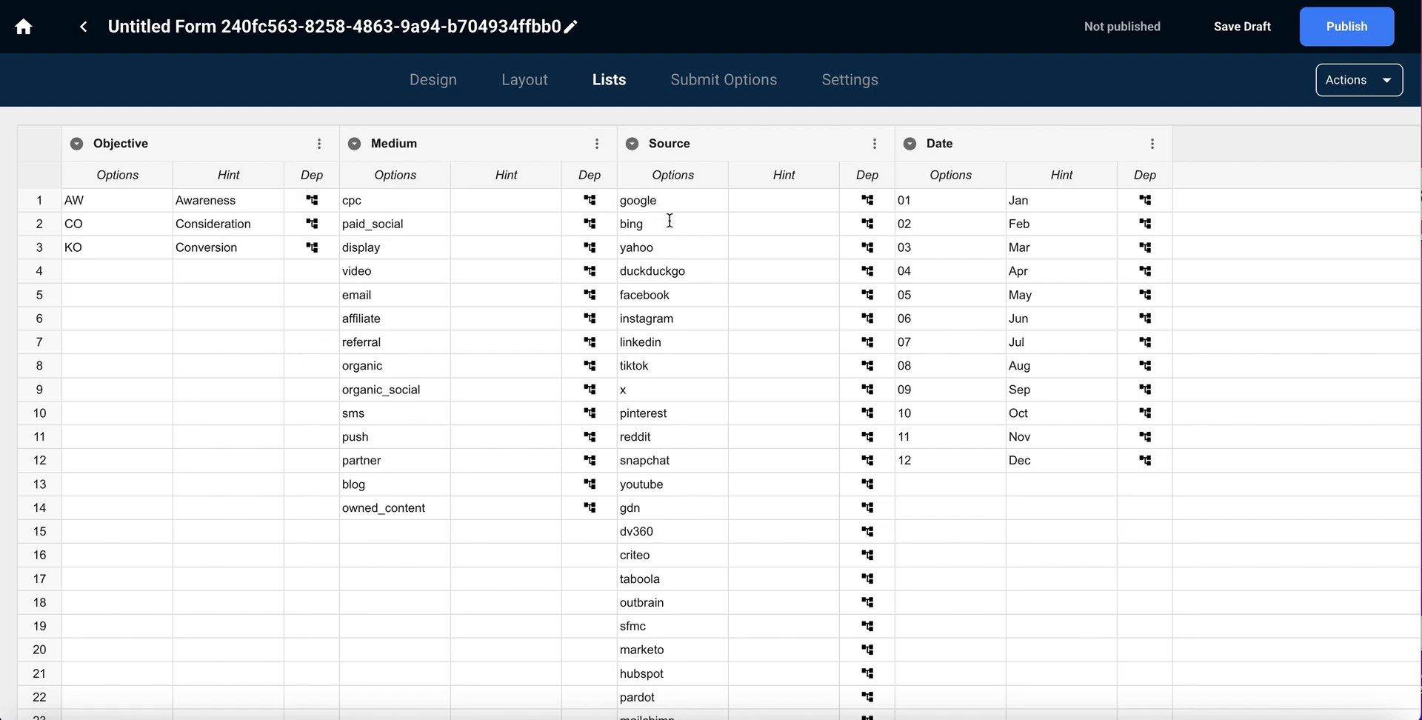
left_click(110, 273)
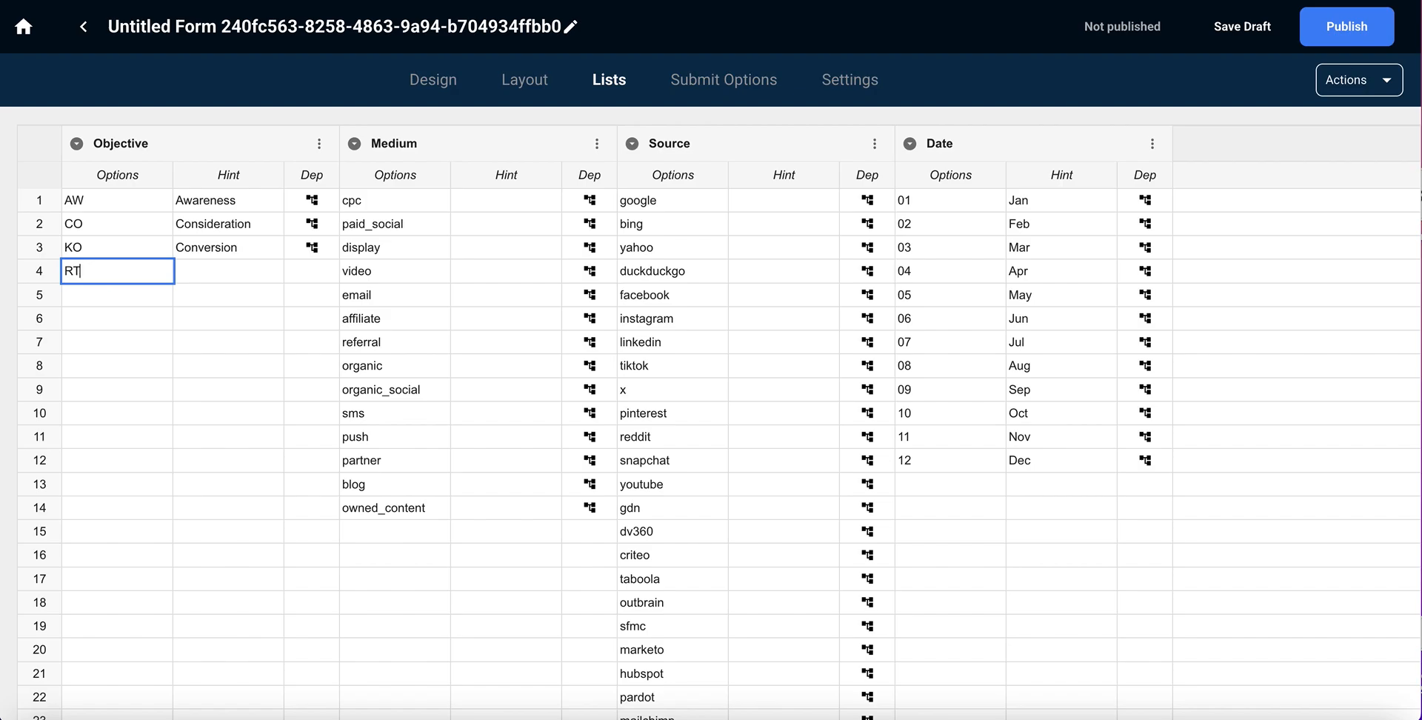
left_click(216, 273)
type("Re")
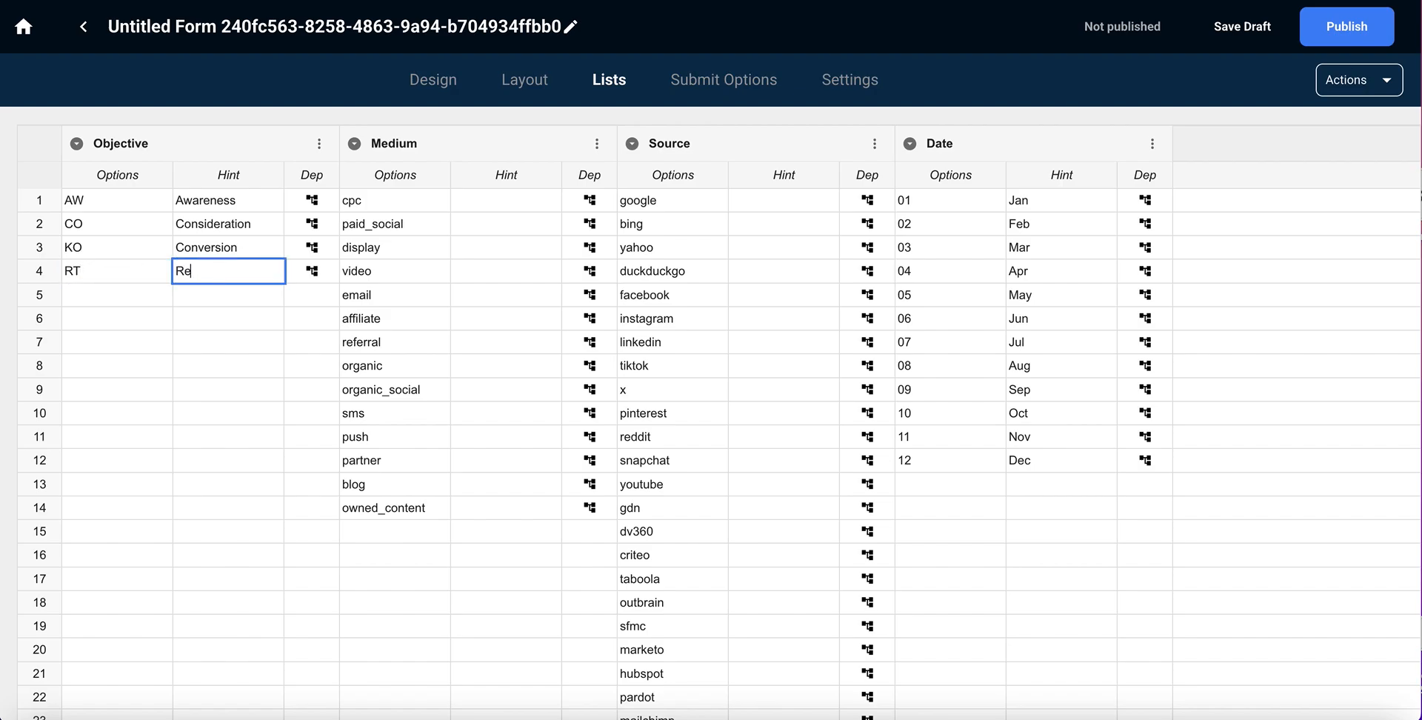
type("tention")
key("Return")
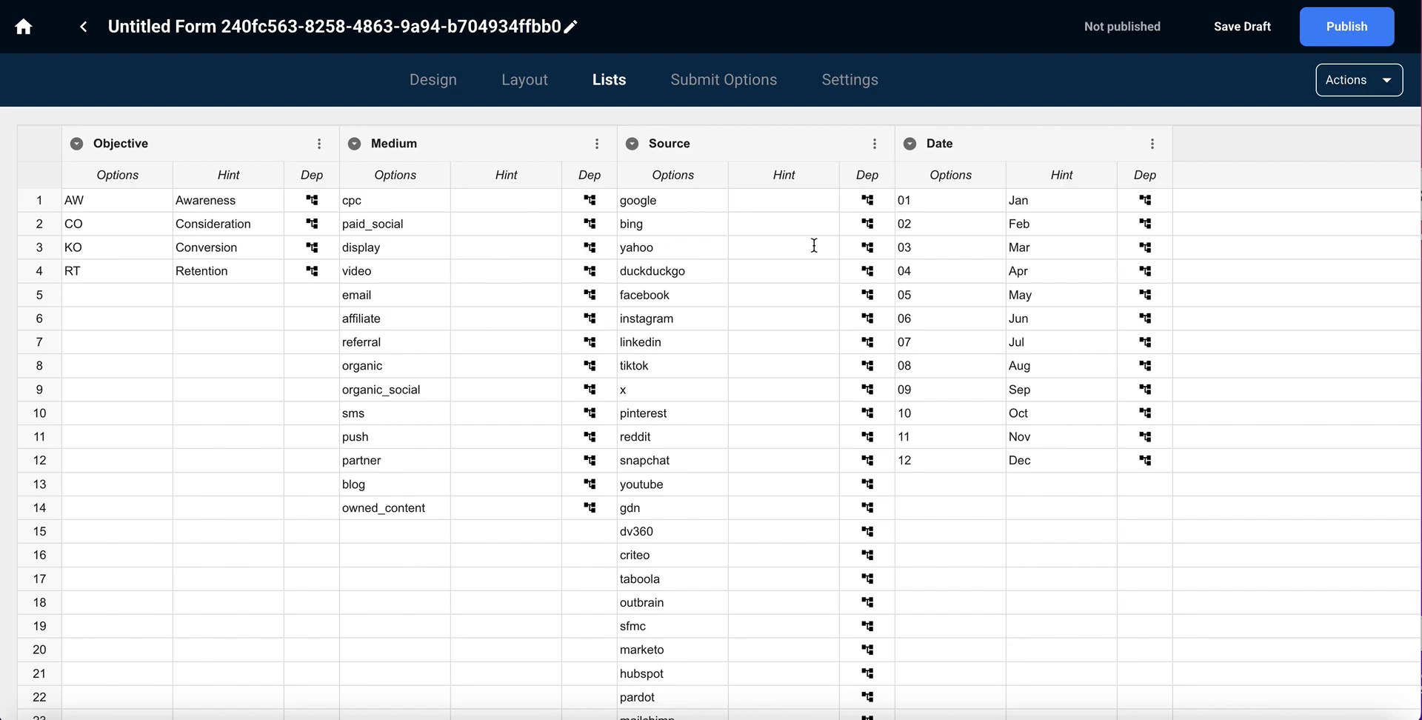
Set a dependency for the google option of the Source list on the Medium option cpc
left_click(868, 201)
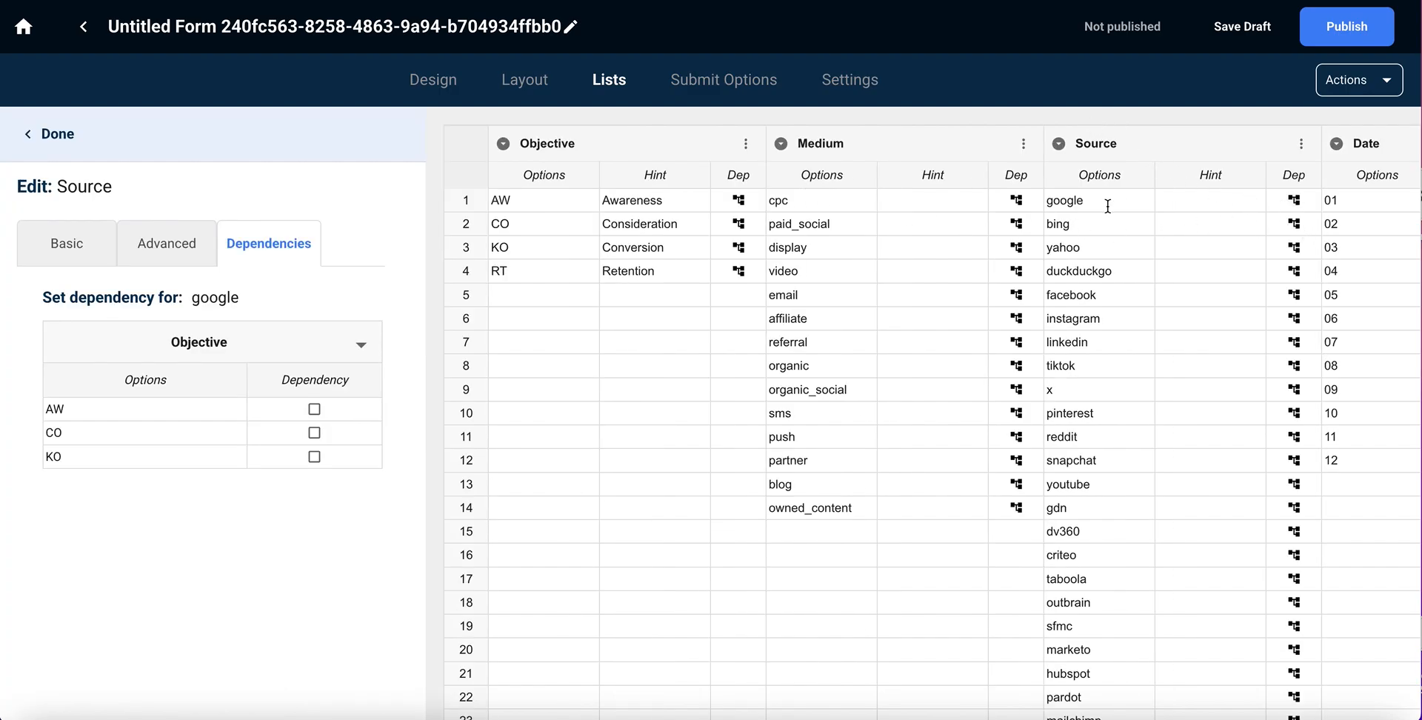
left_click(355, 346)
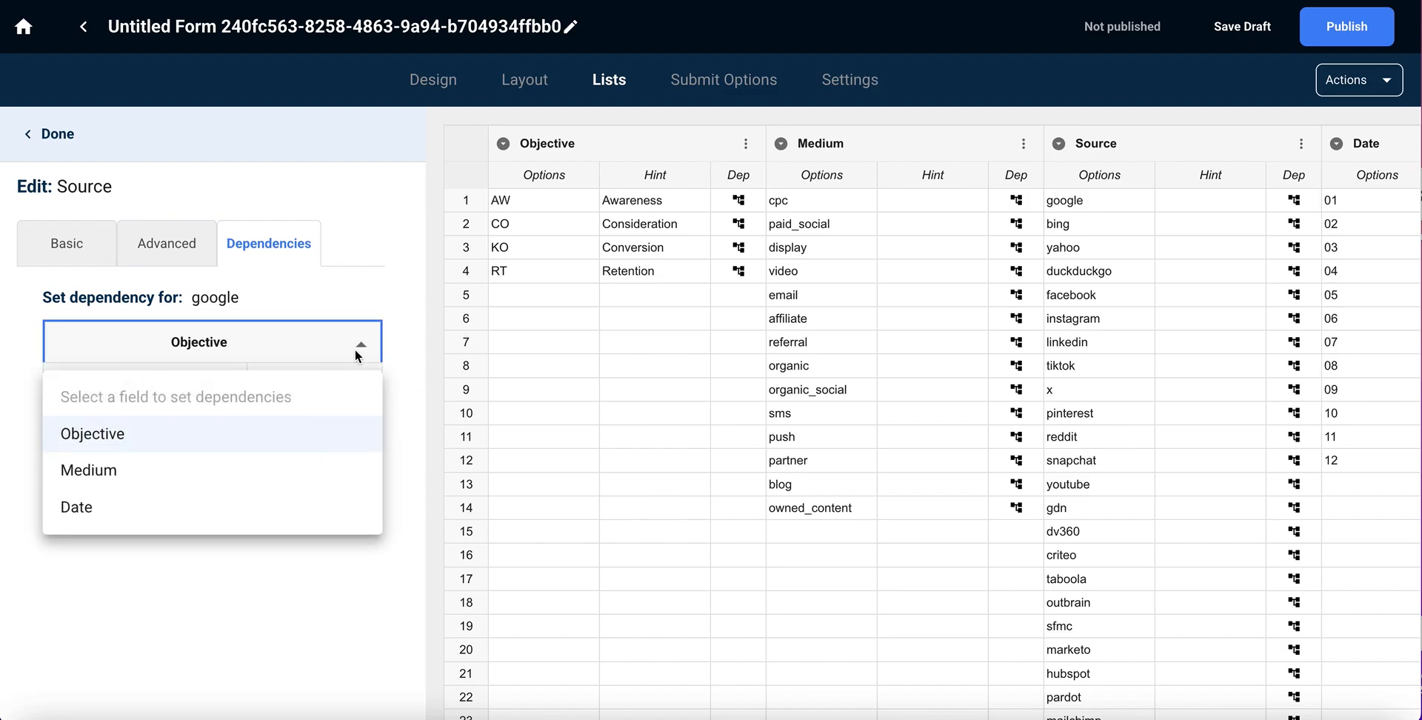
left_click(287, 466)
left_click(315, 410)
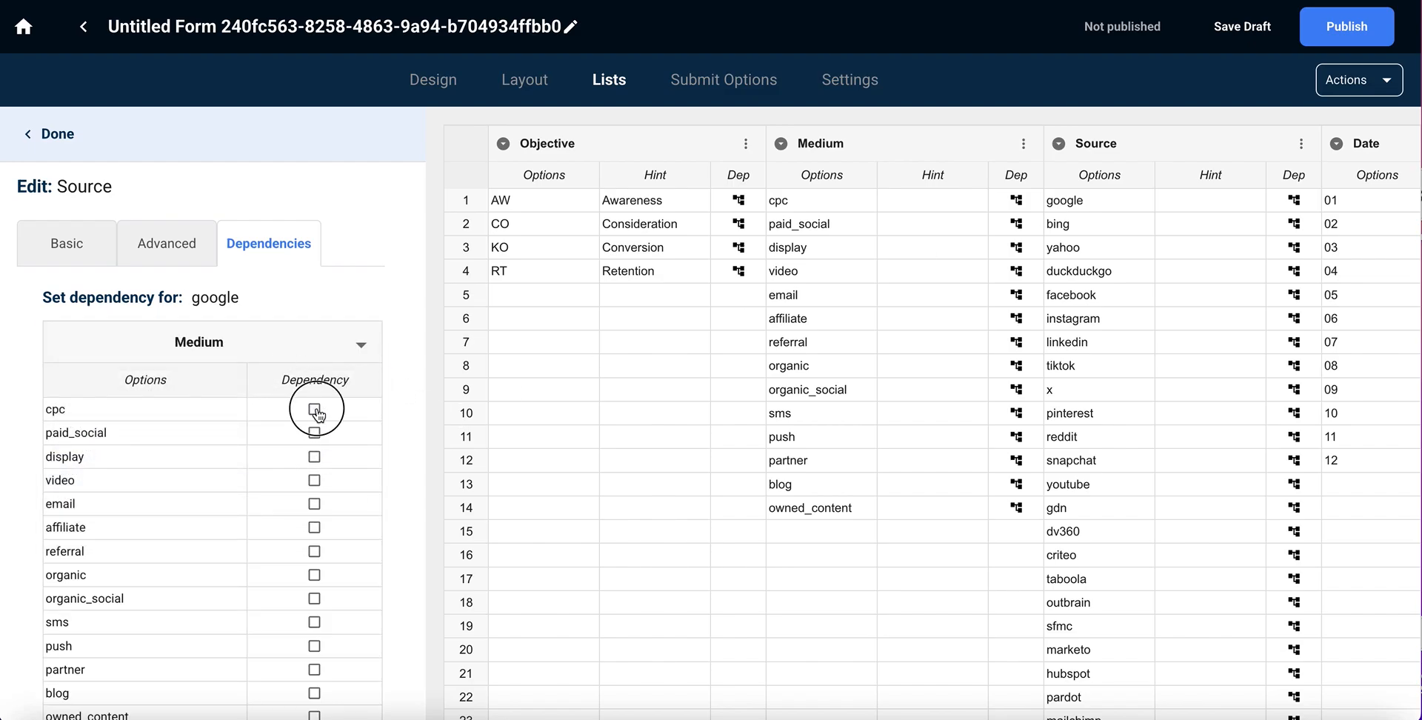
left_click(57, 134)
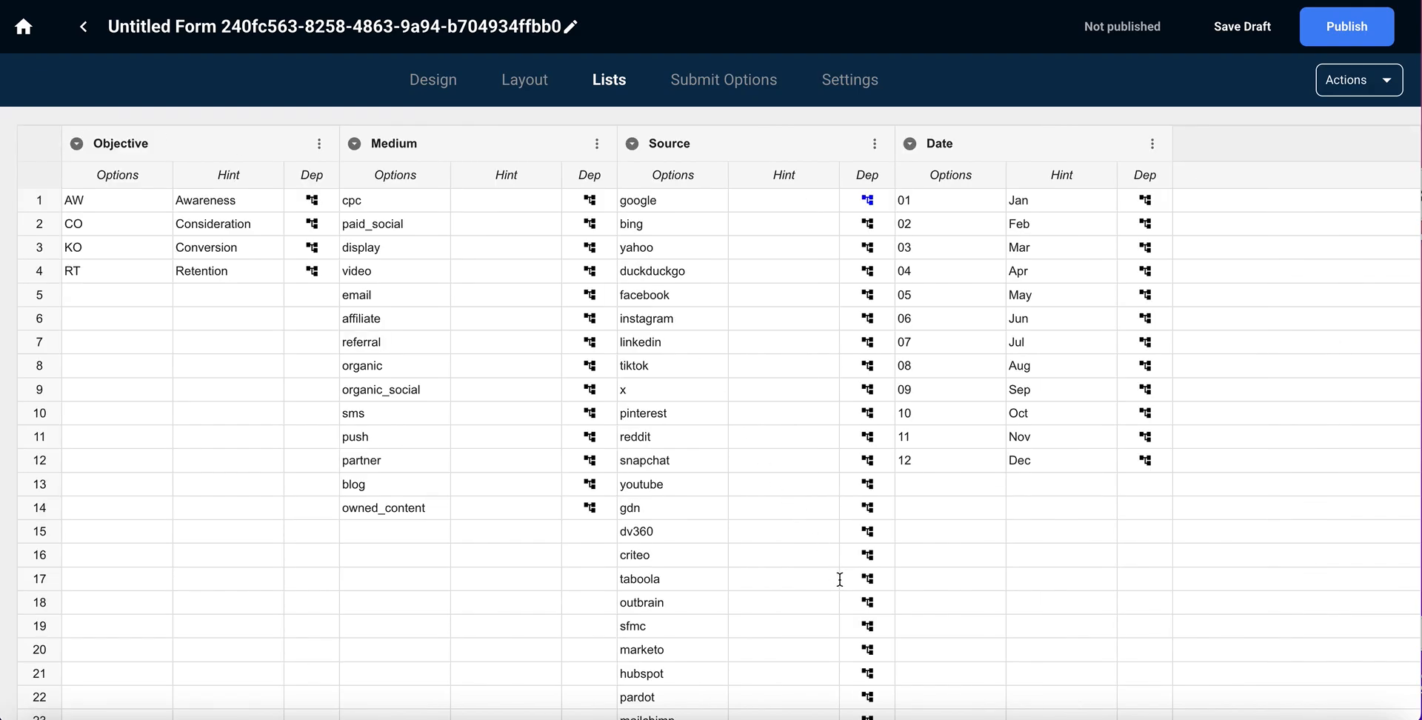
Set a dependency for the youtube option of the Source list on the Medium option video
scroll(847, 635, "down", 4)
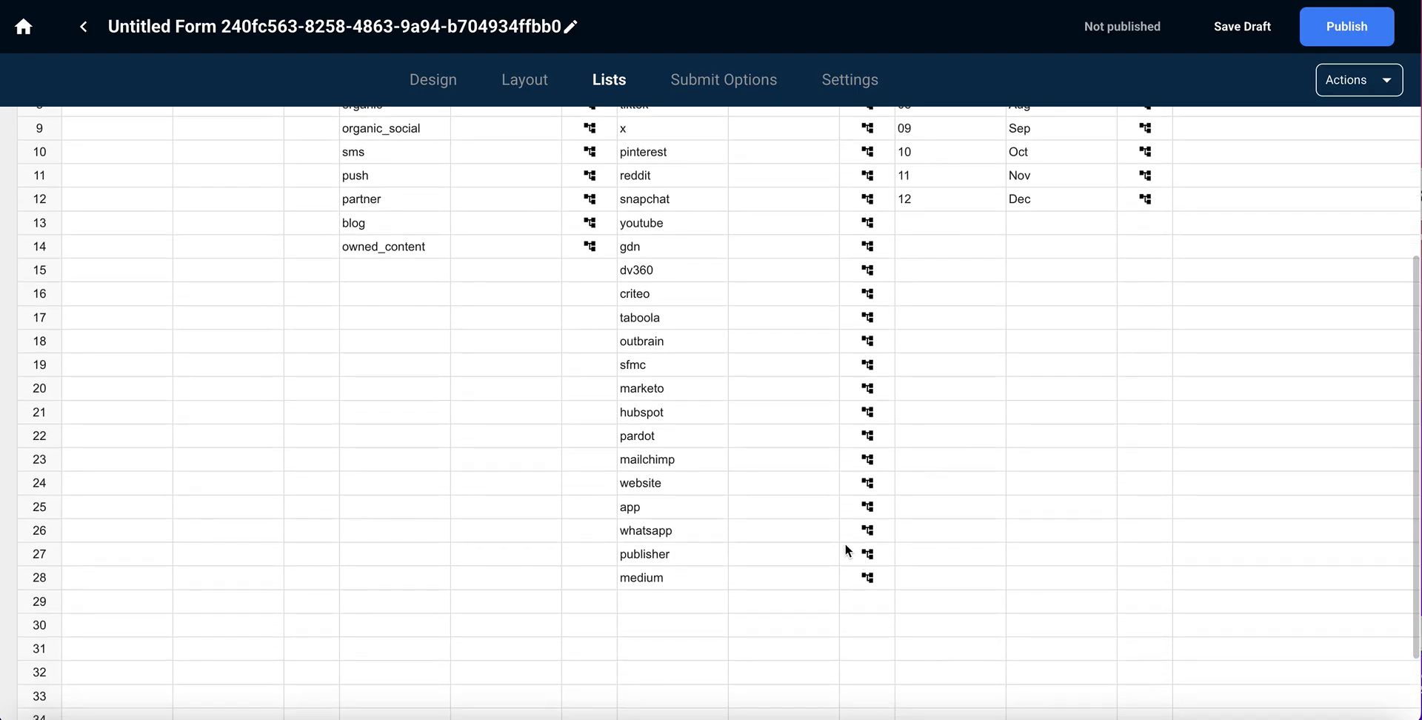
scroll(797, 507, "up", 2)
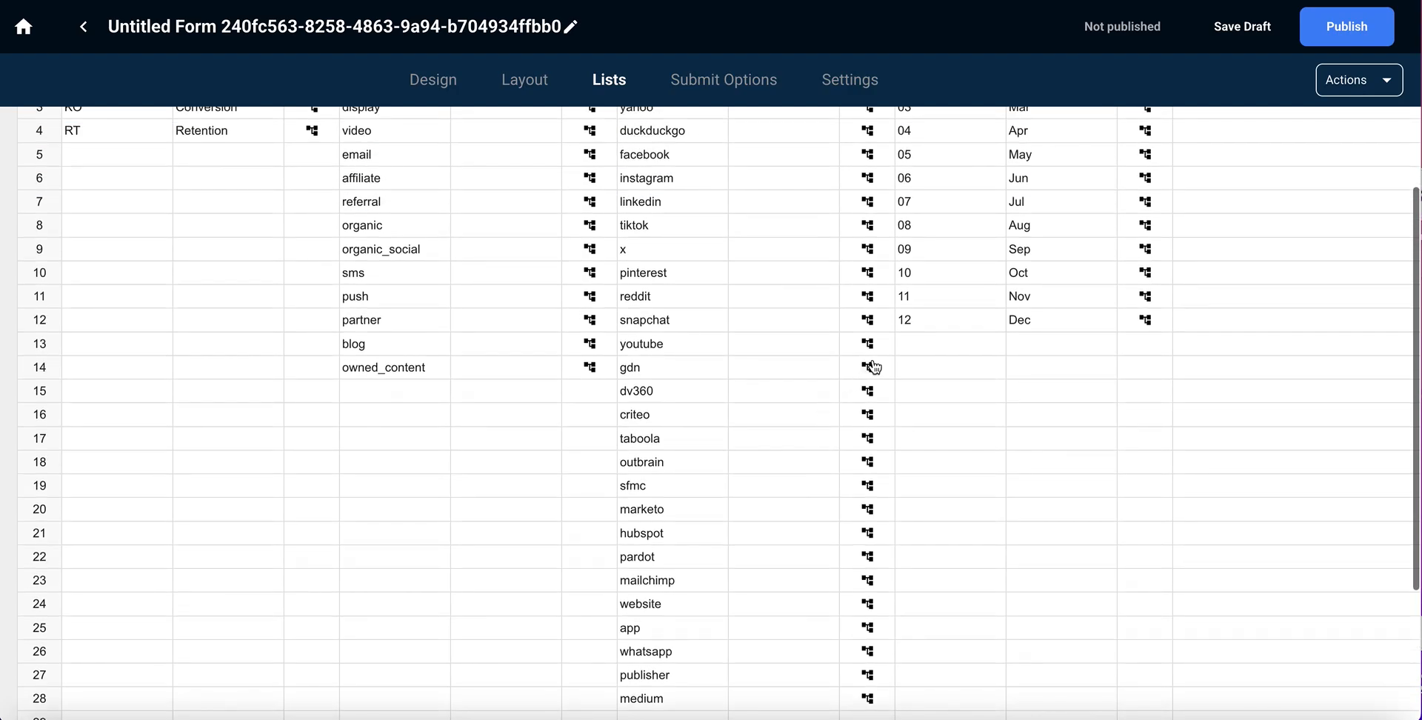
left_click(867, 344)
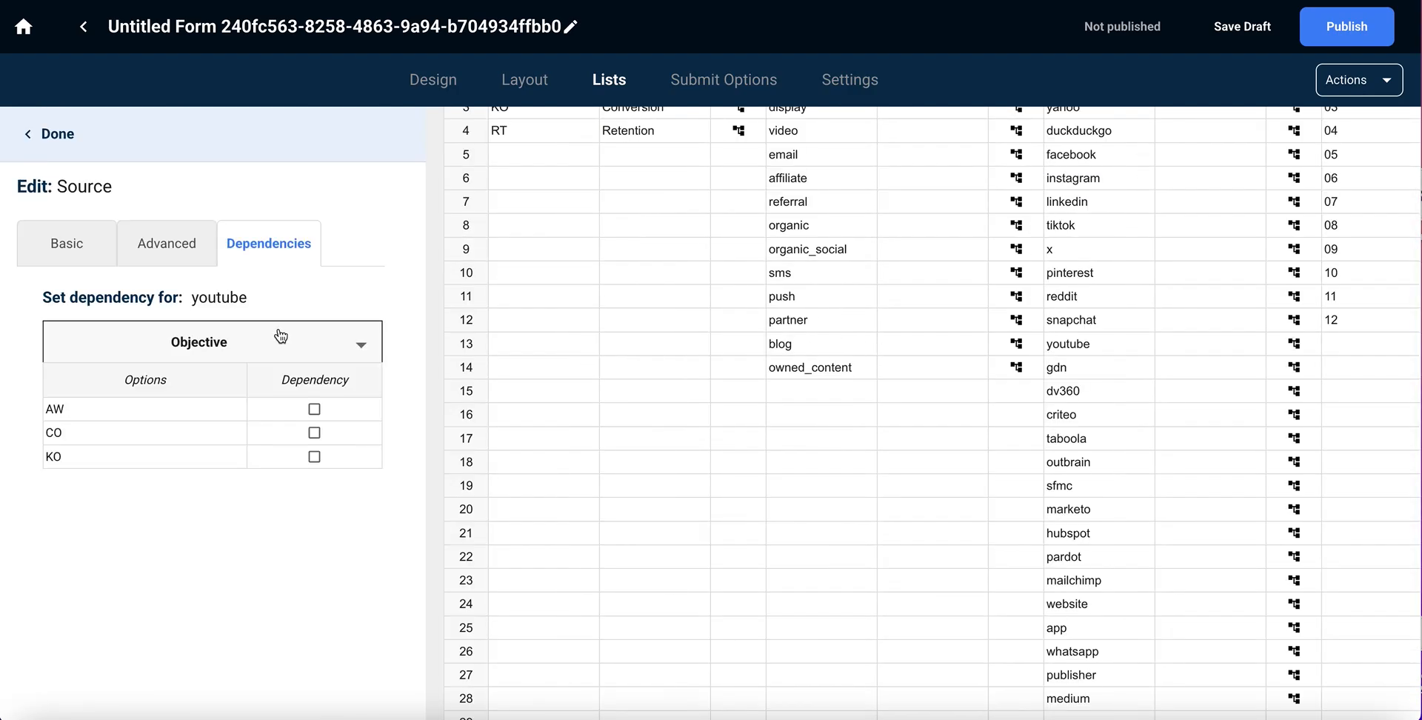
left_click(281, 338)
left_click(257, 468)
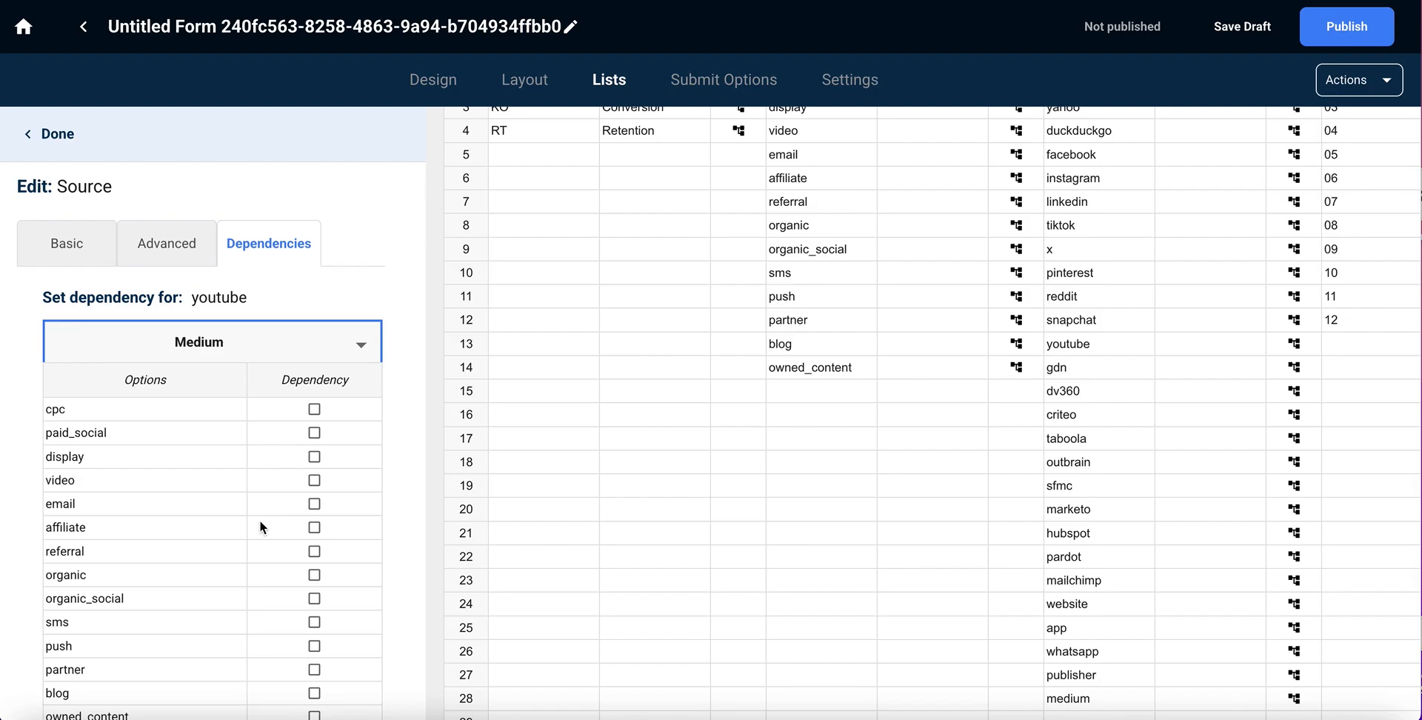
scroll(259, 520, "down", 2)
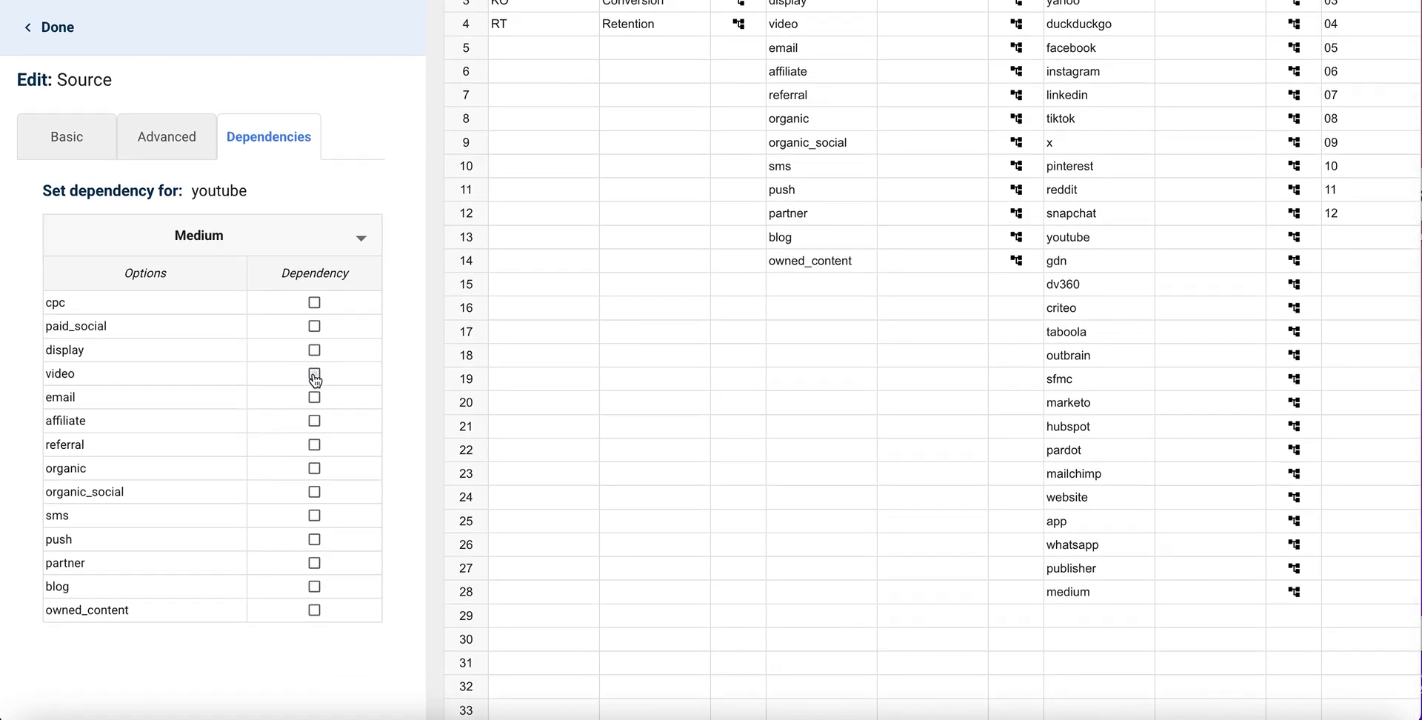
left_click(314, 375)
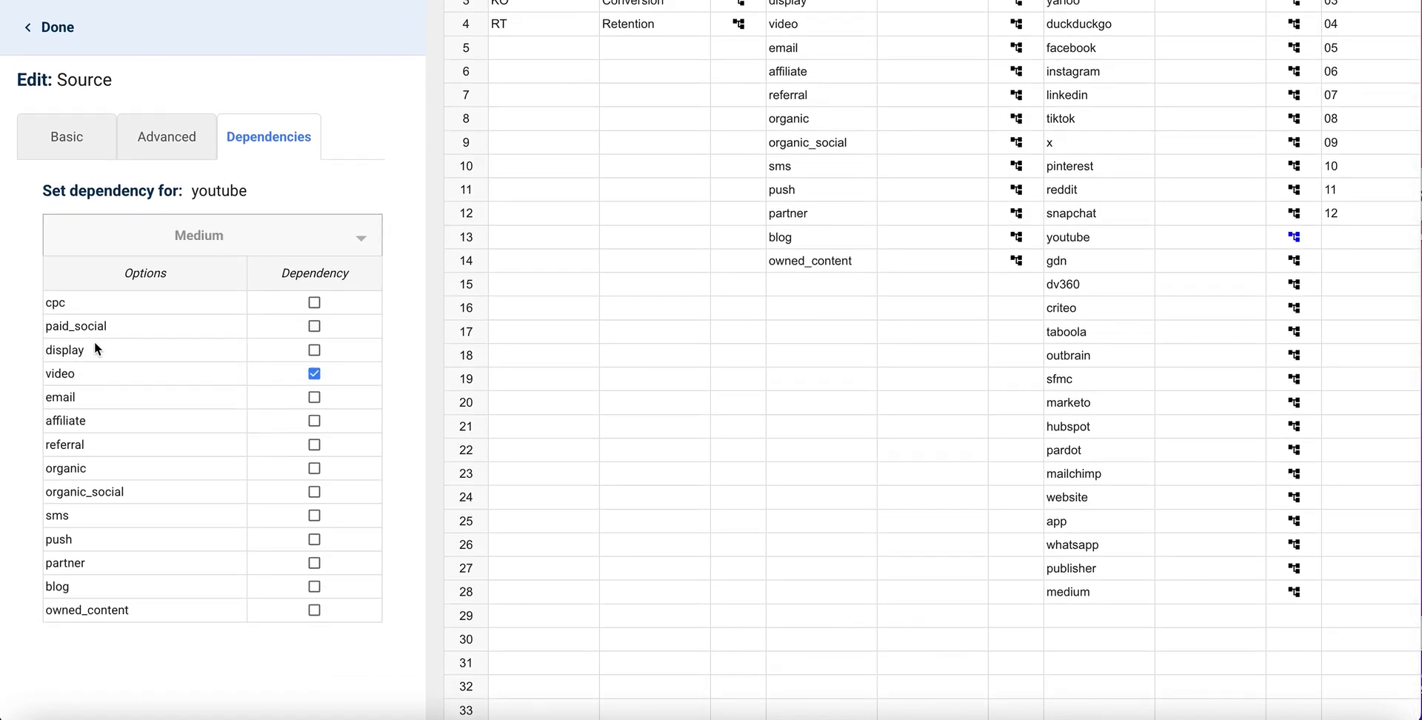
scroll(222, 348, "up", 2)
left_click(53, 136)
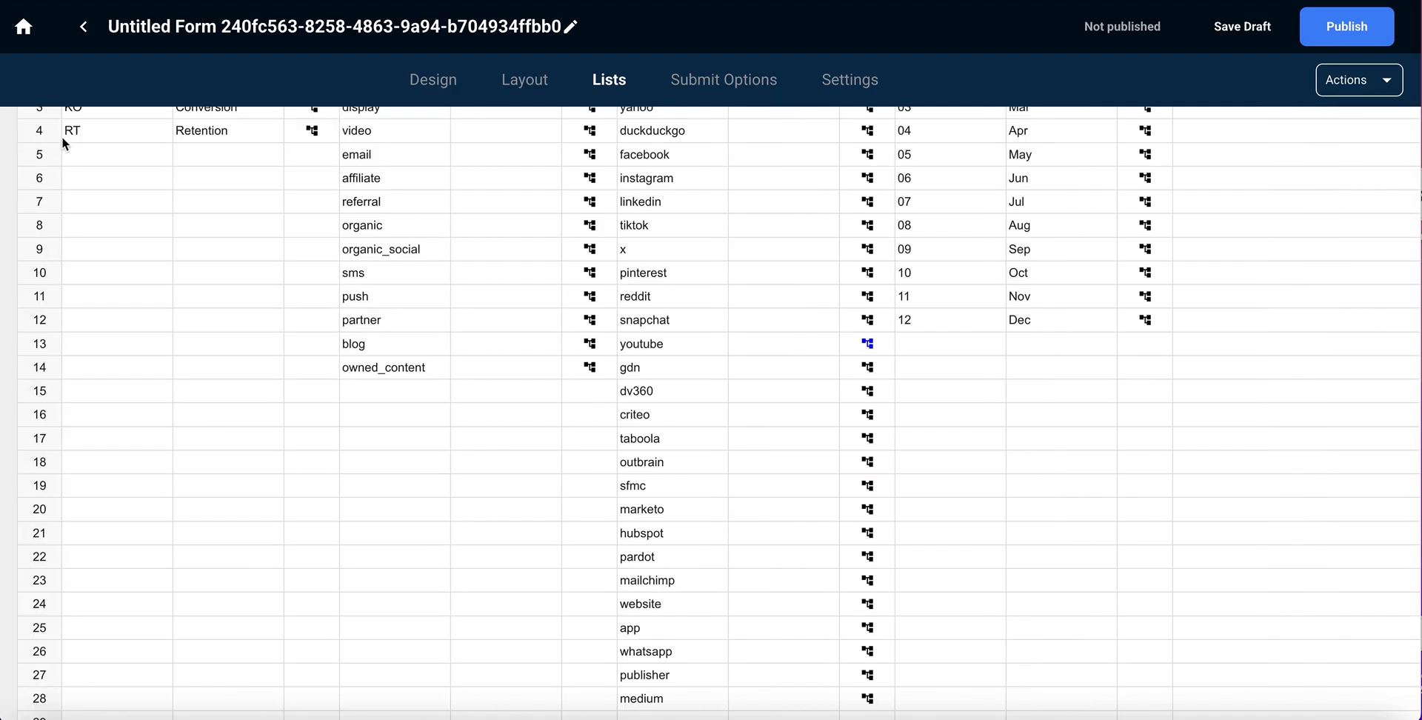
Save the form's Source list with its dependencies
scroll(450, 303, "up", 2)
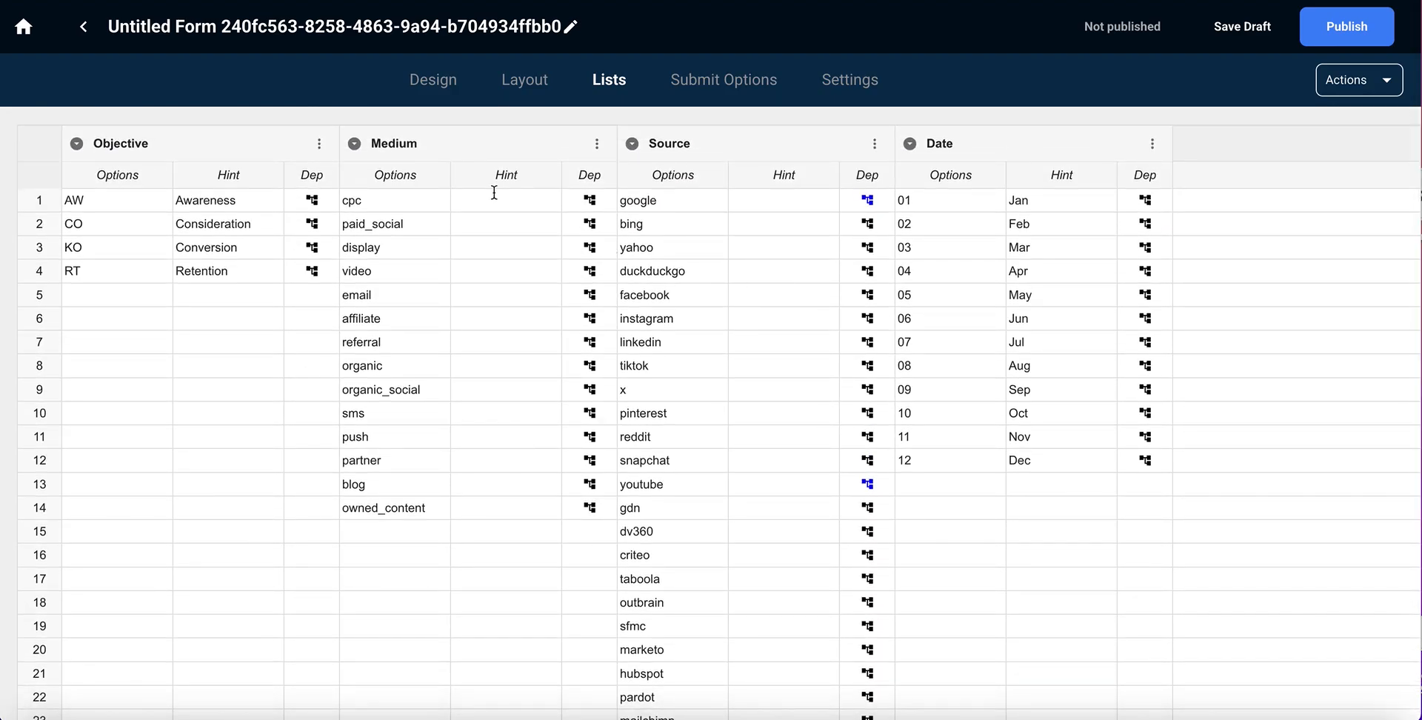
left_click(877, 146)
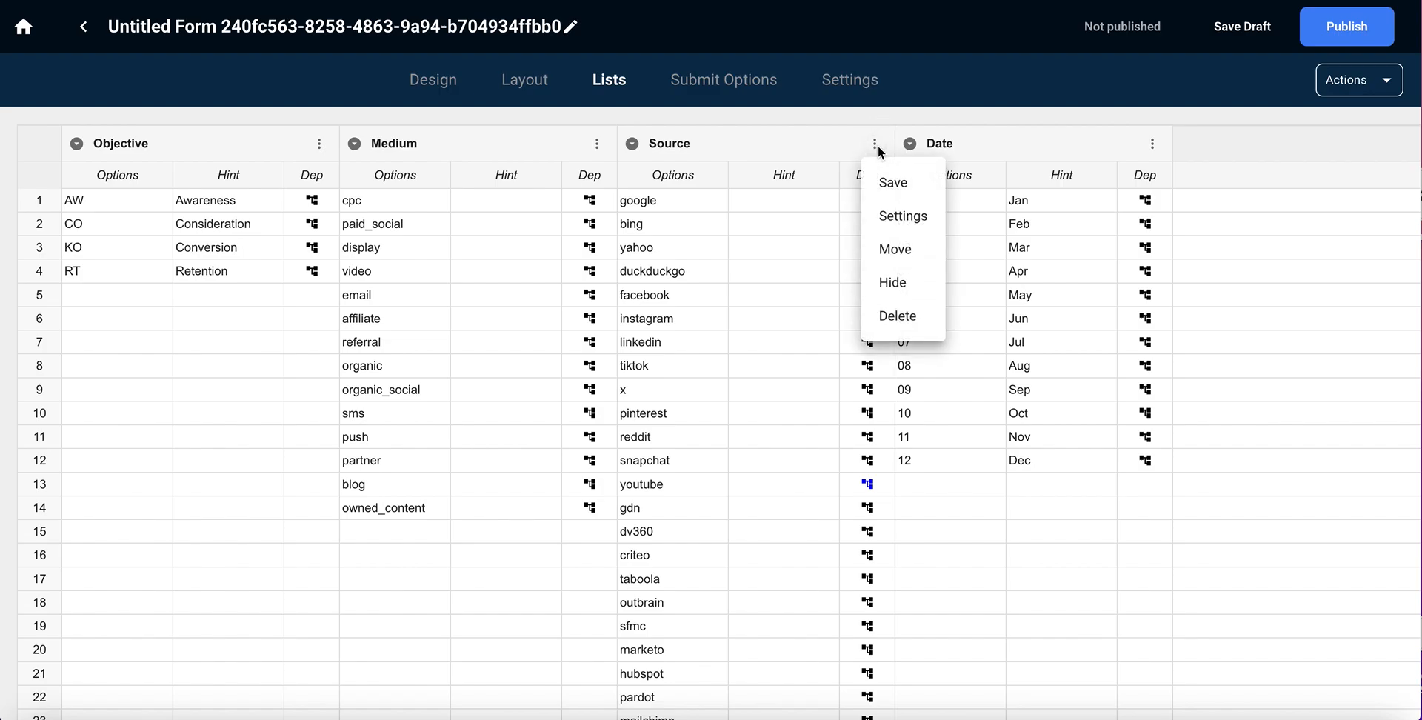
left_click(894, 182)
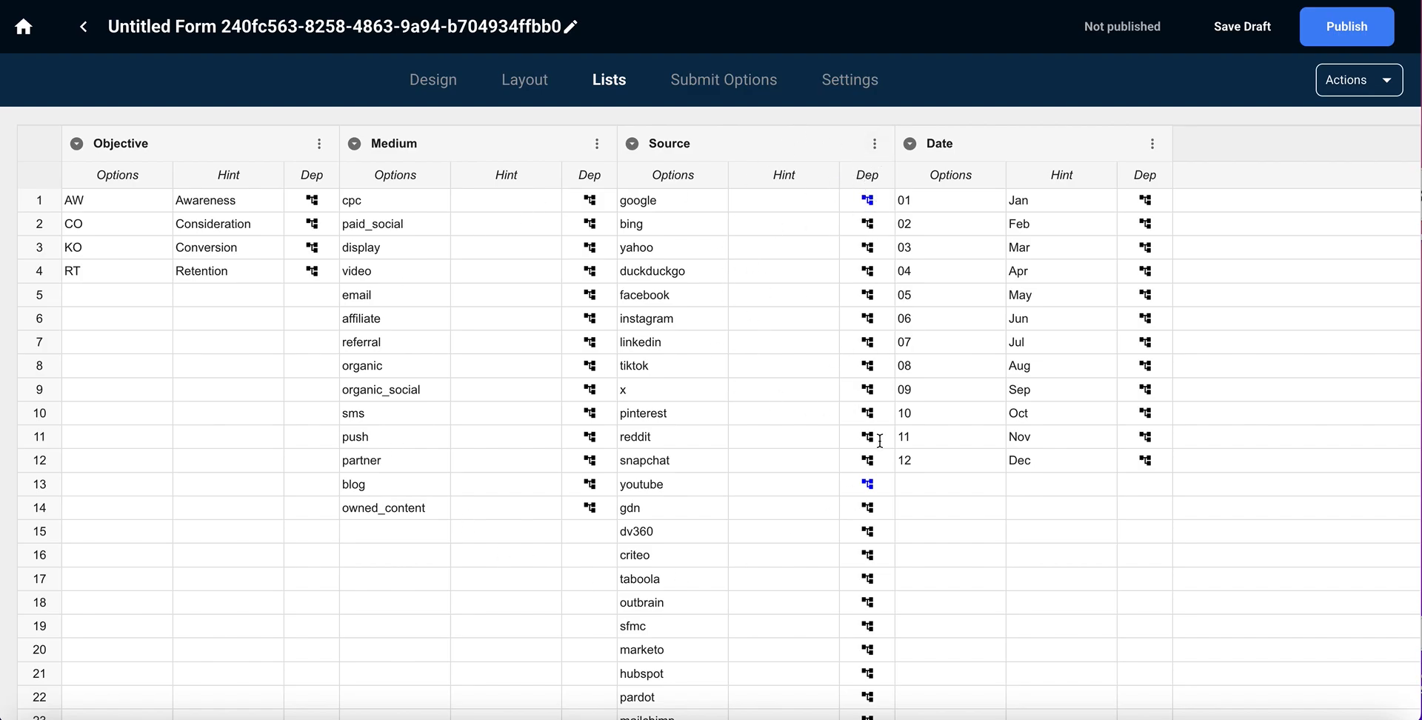
Remove the trailing Date field from the Display Card's link template, re-insert it after a colon, and finish editing the card
left_click(714, 92)
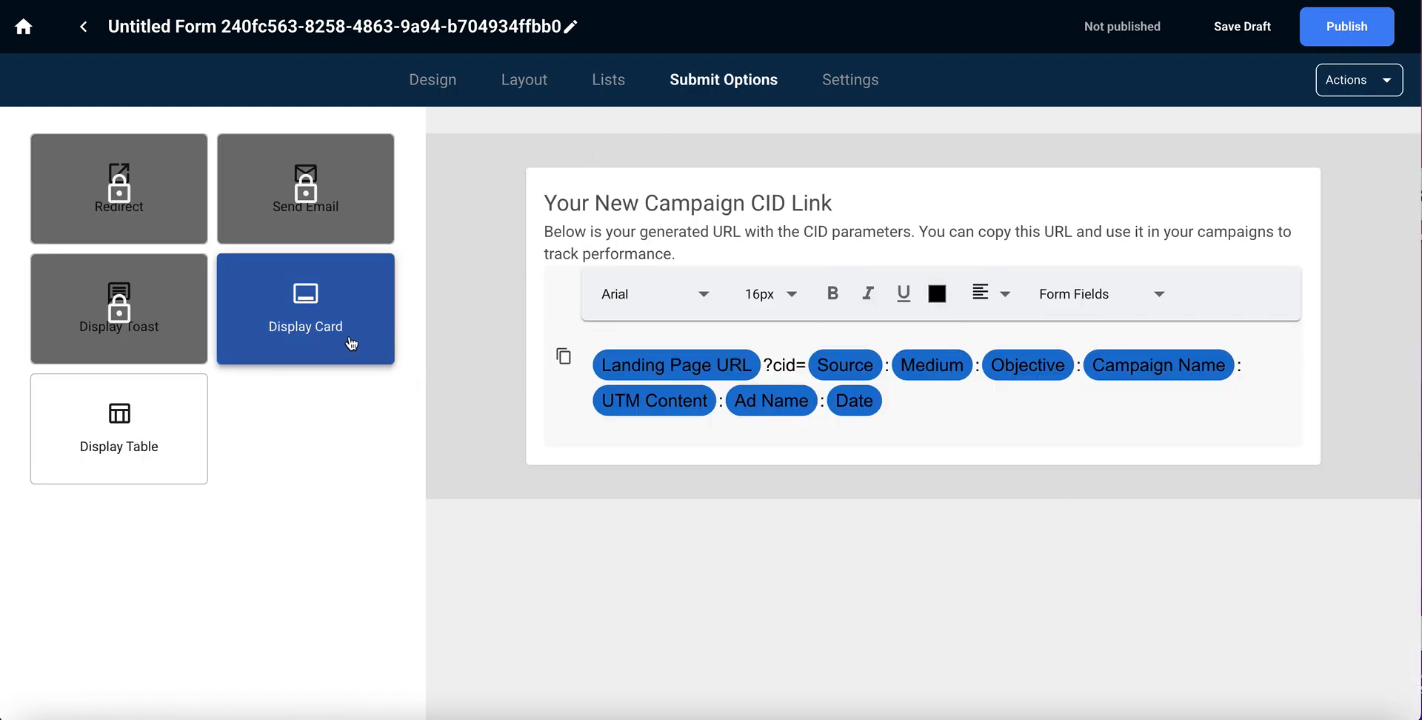
left_click(304, 327)
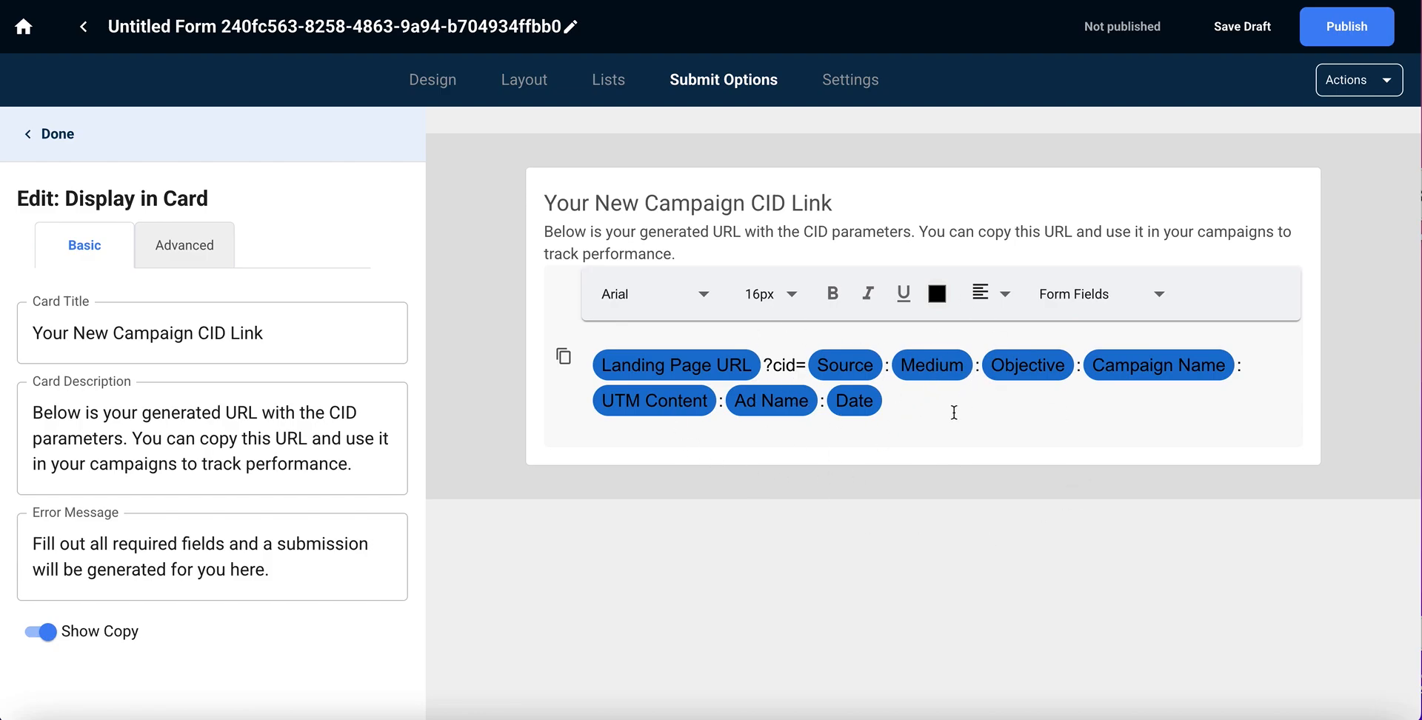
left_click(918, 405)
key("BackSpace")
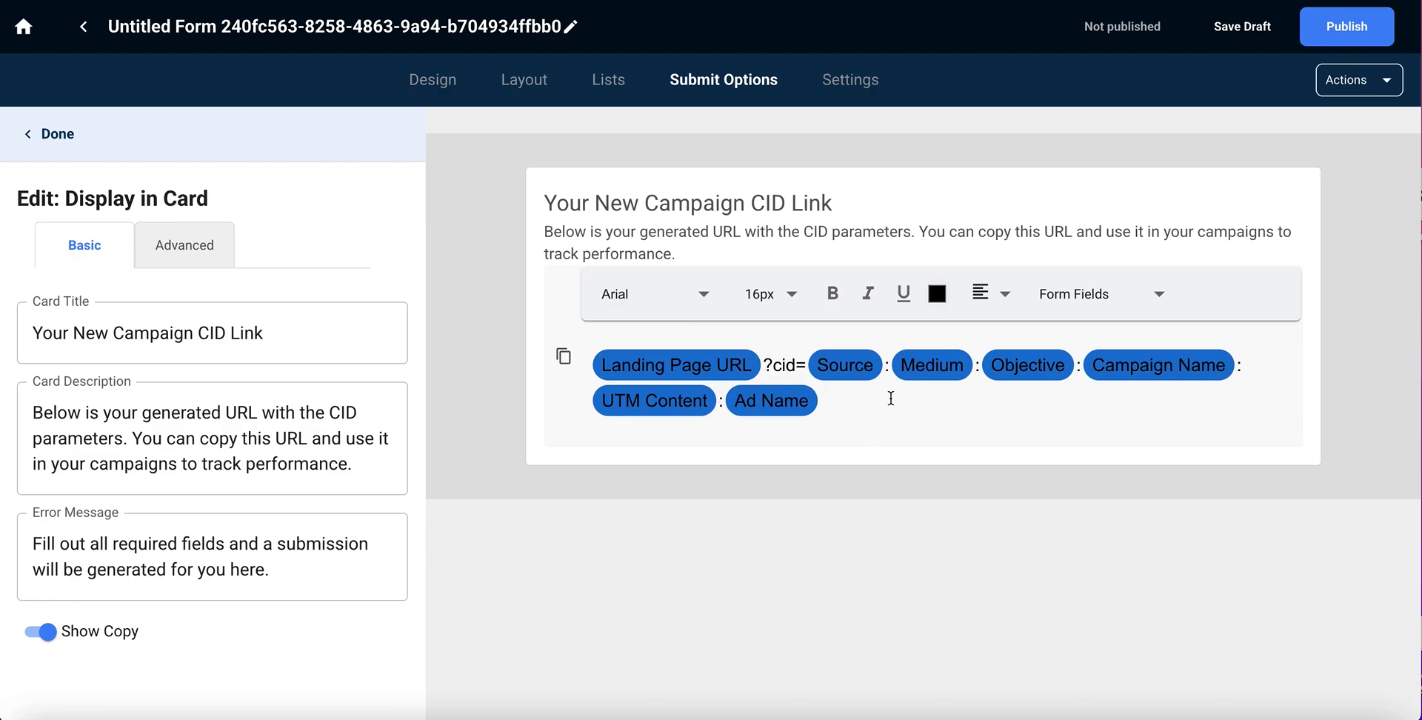
type("::")
left_click(1102, 294)
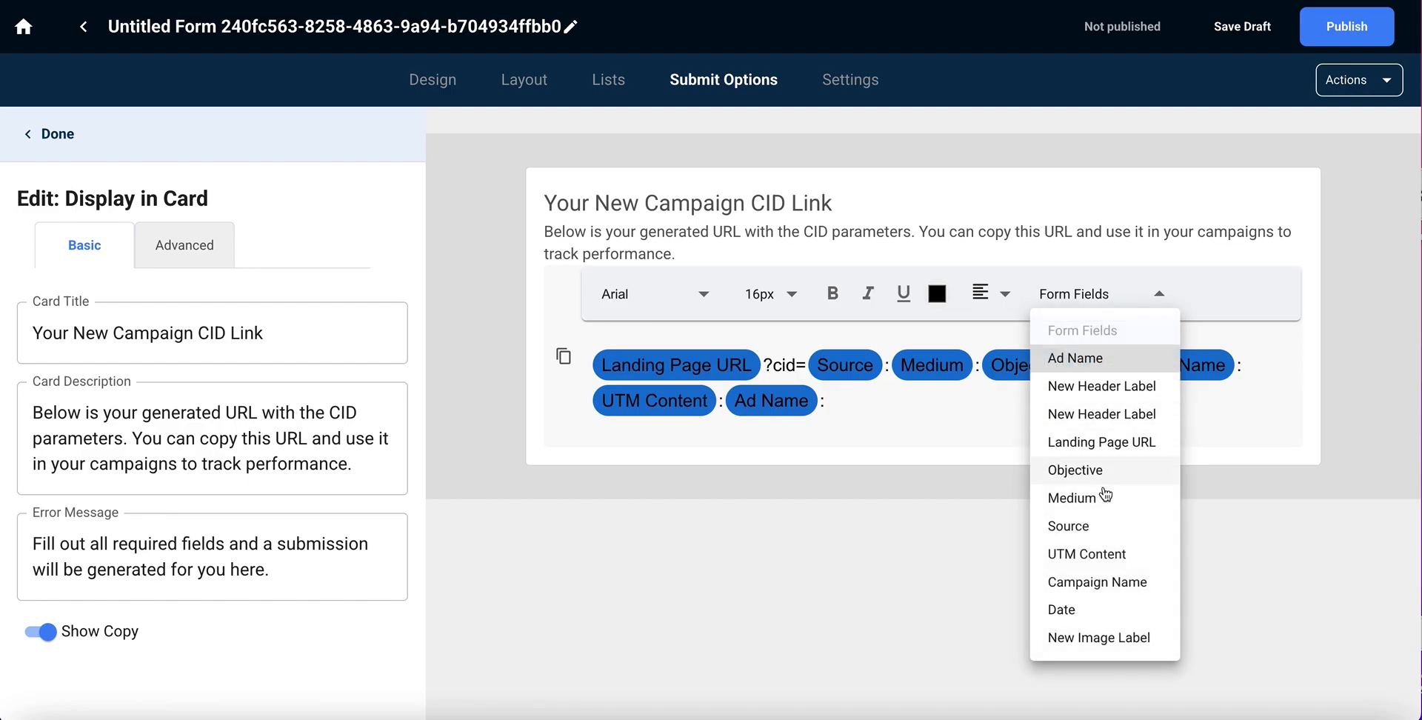
left_click(1106, 613)
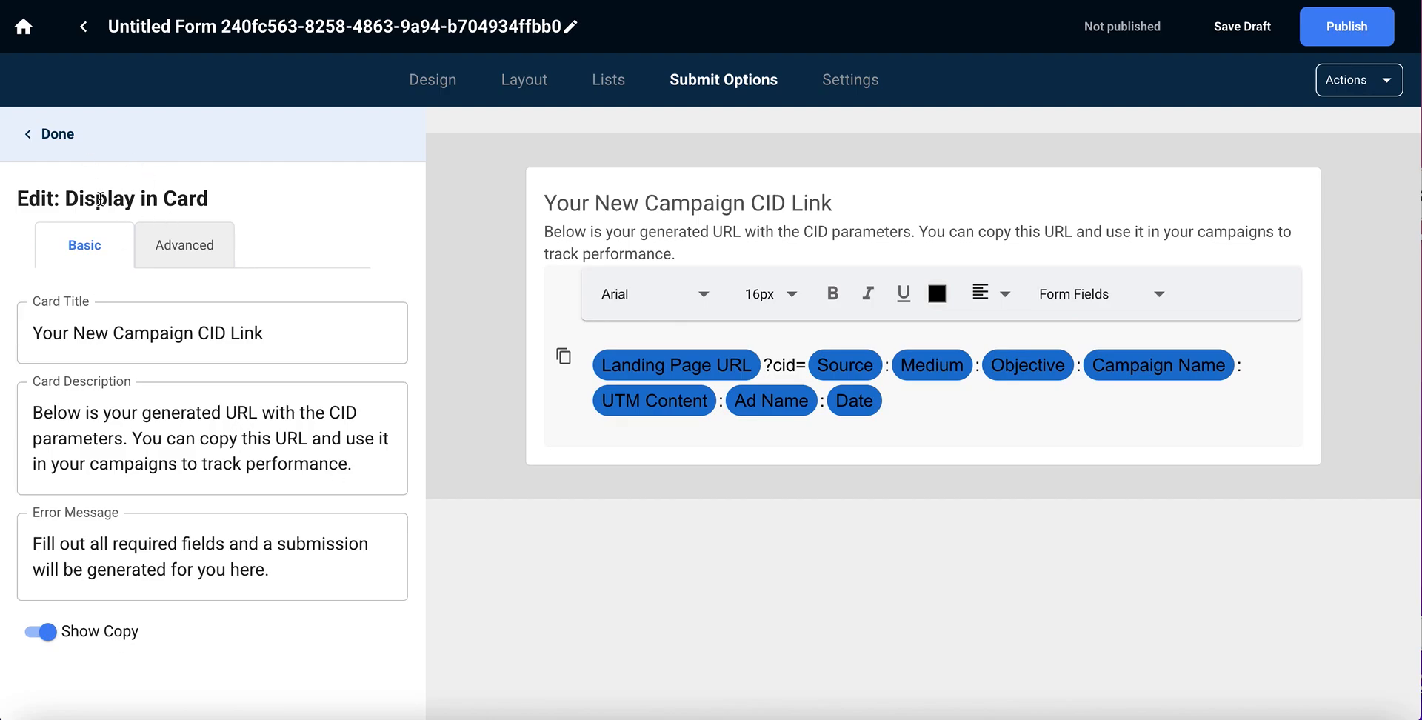
left_click(46, 136)
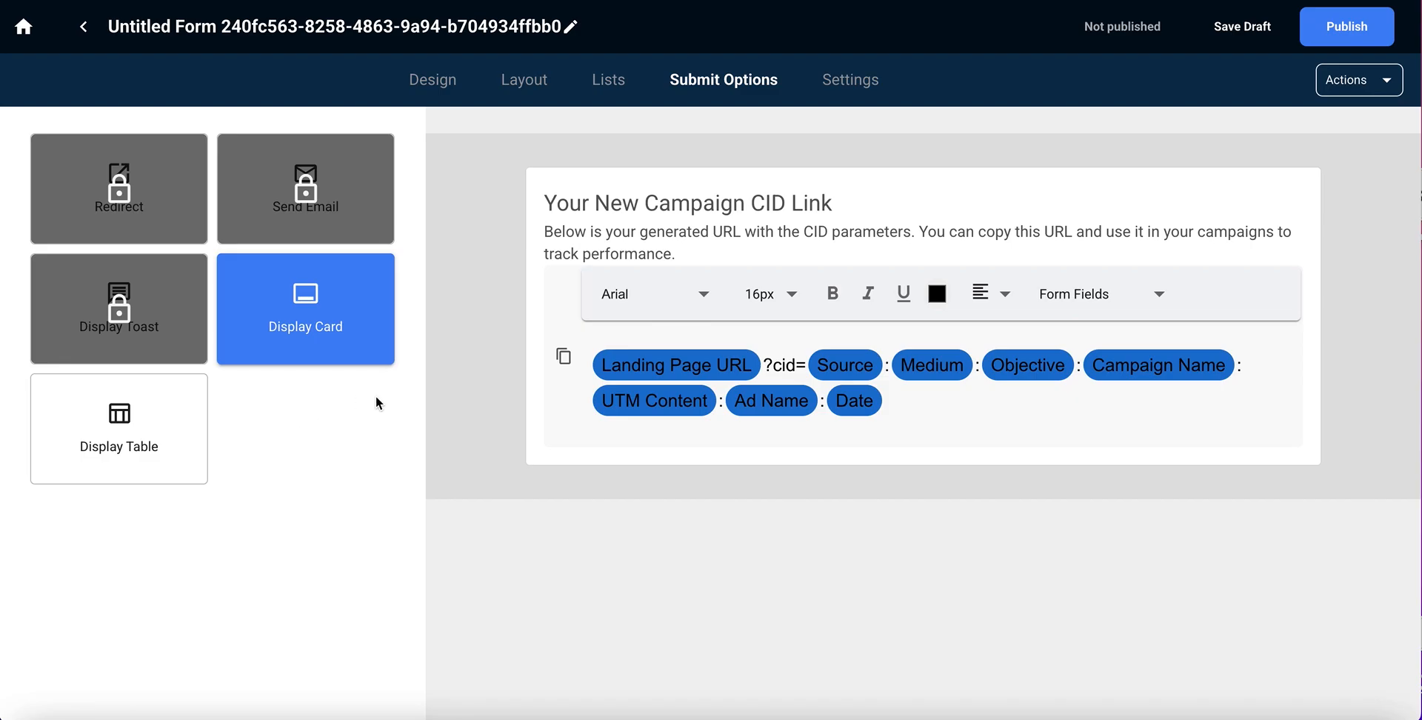
Set the form title to "UTM CID Builder for influencers" in the form settings
left_click(849, 82)
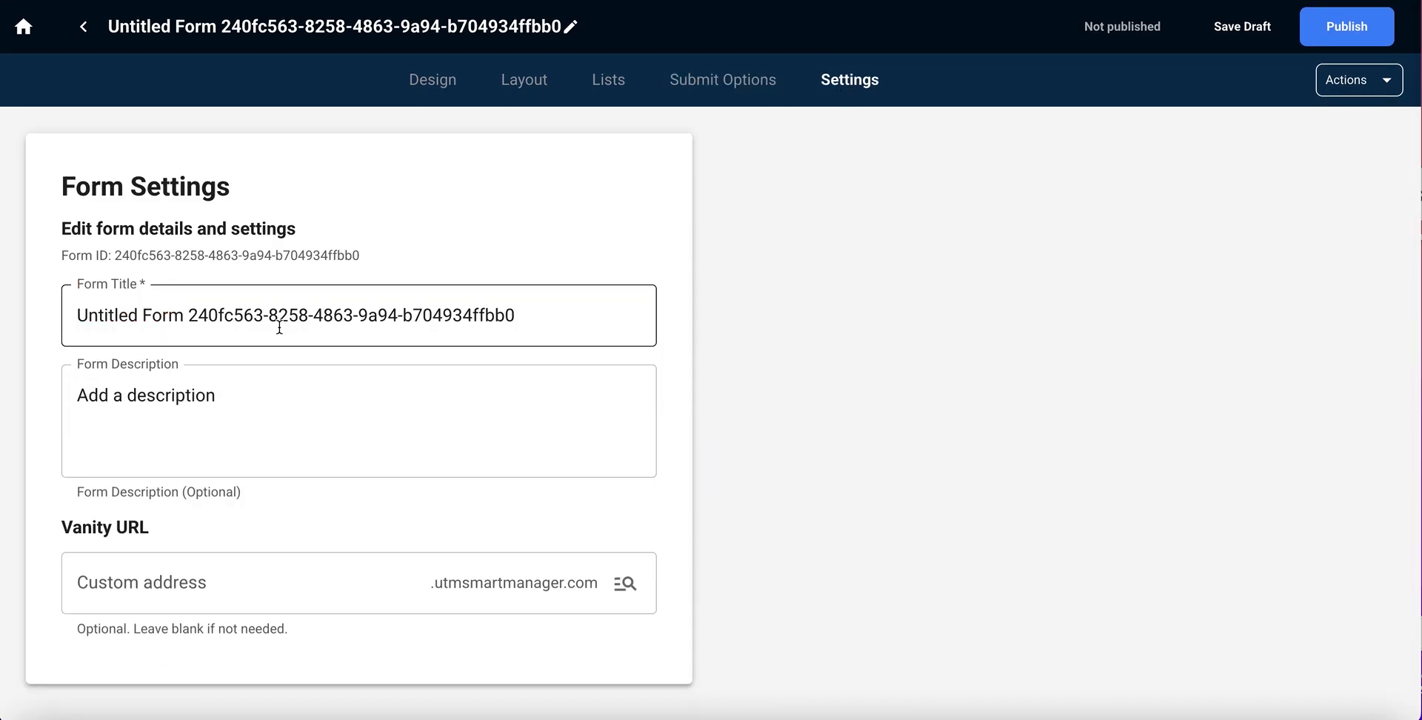
left_click(276, 320)
triple_click(276, 320)
type("UTM ")
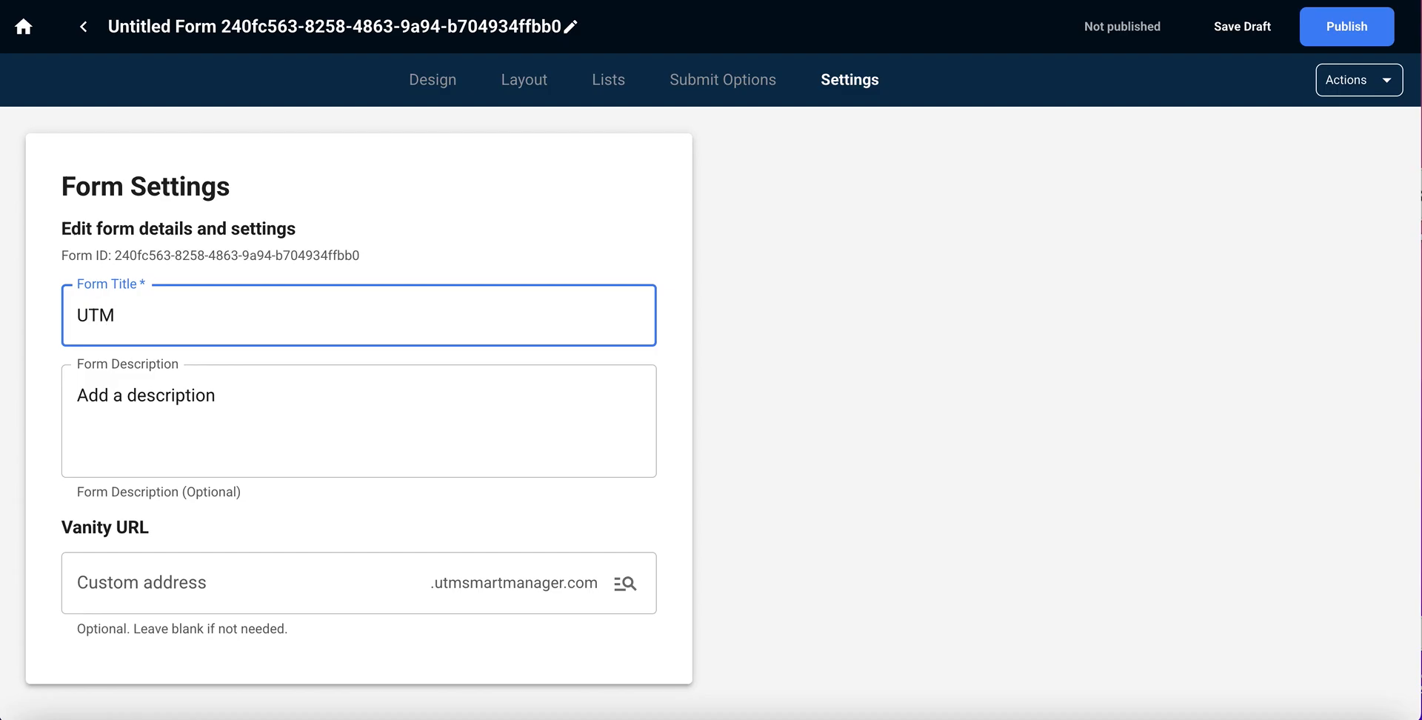
type("CID Builder ffor influe")
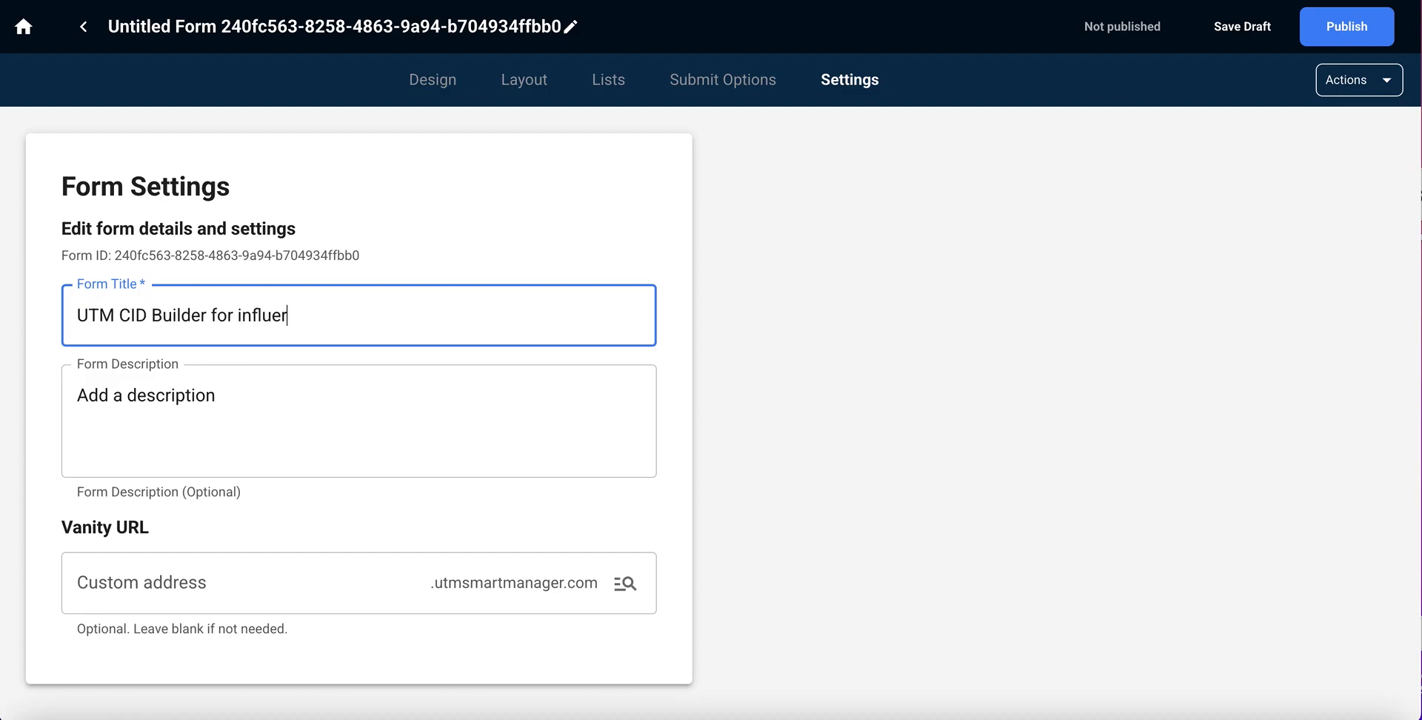
type("ncers")
key("Tab")
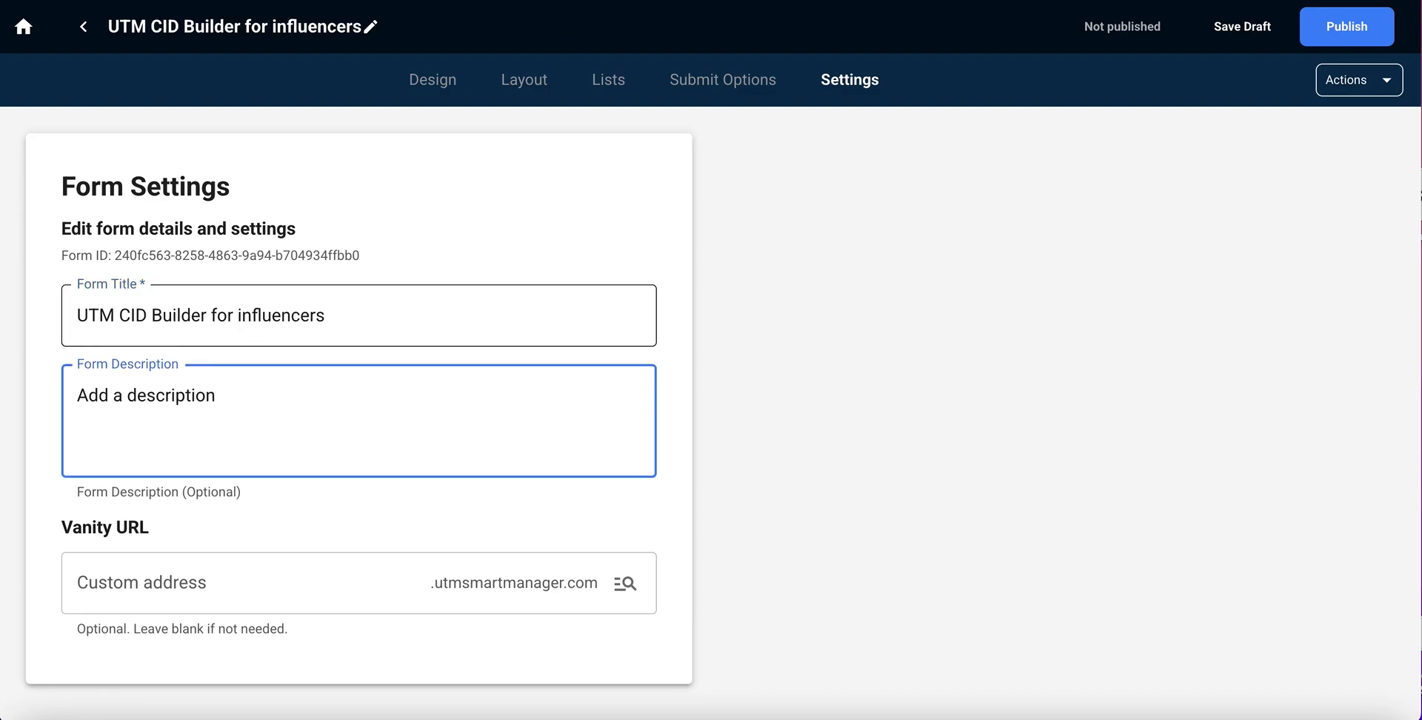
Replace the form description with "GTM influencer campaign summery"
key("ctrl+a")
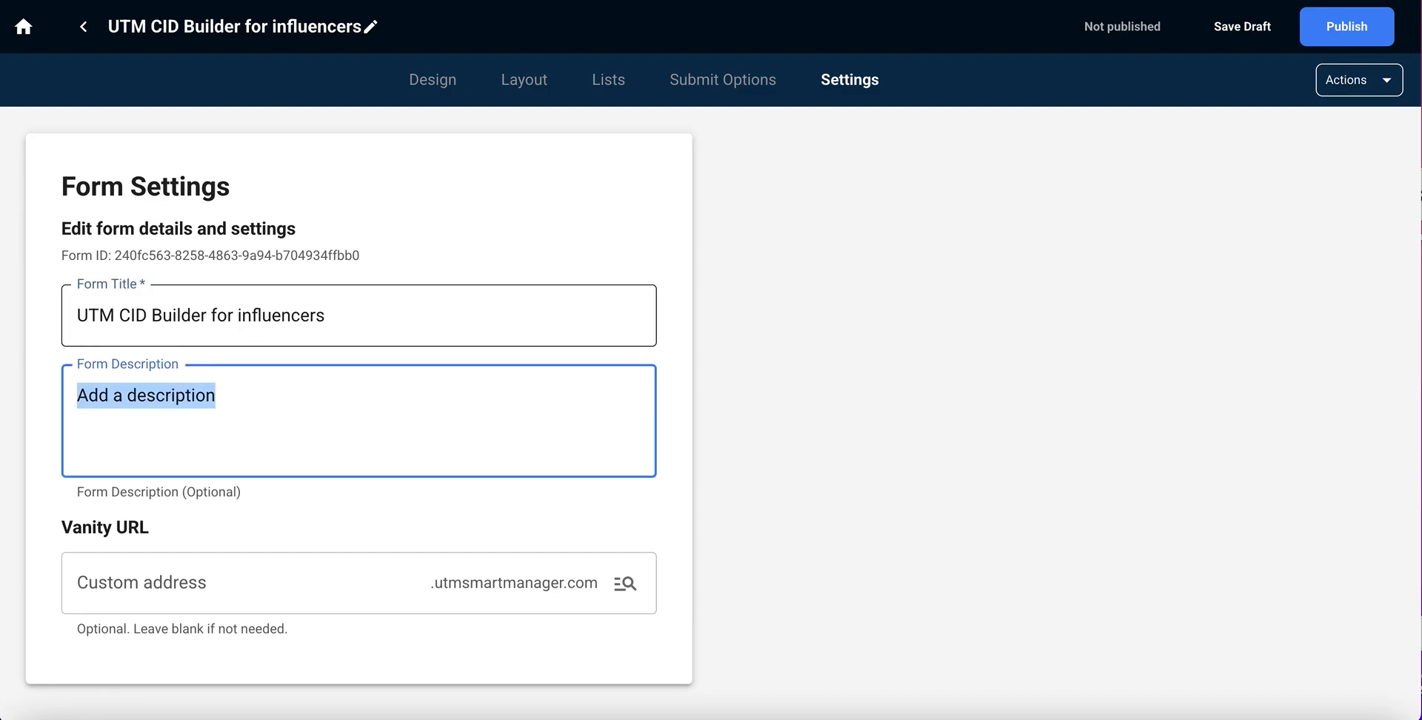
type("GTM")
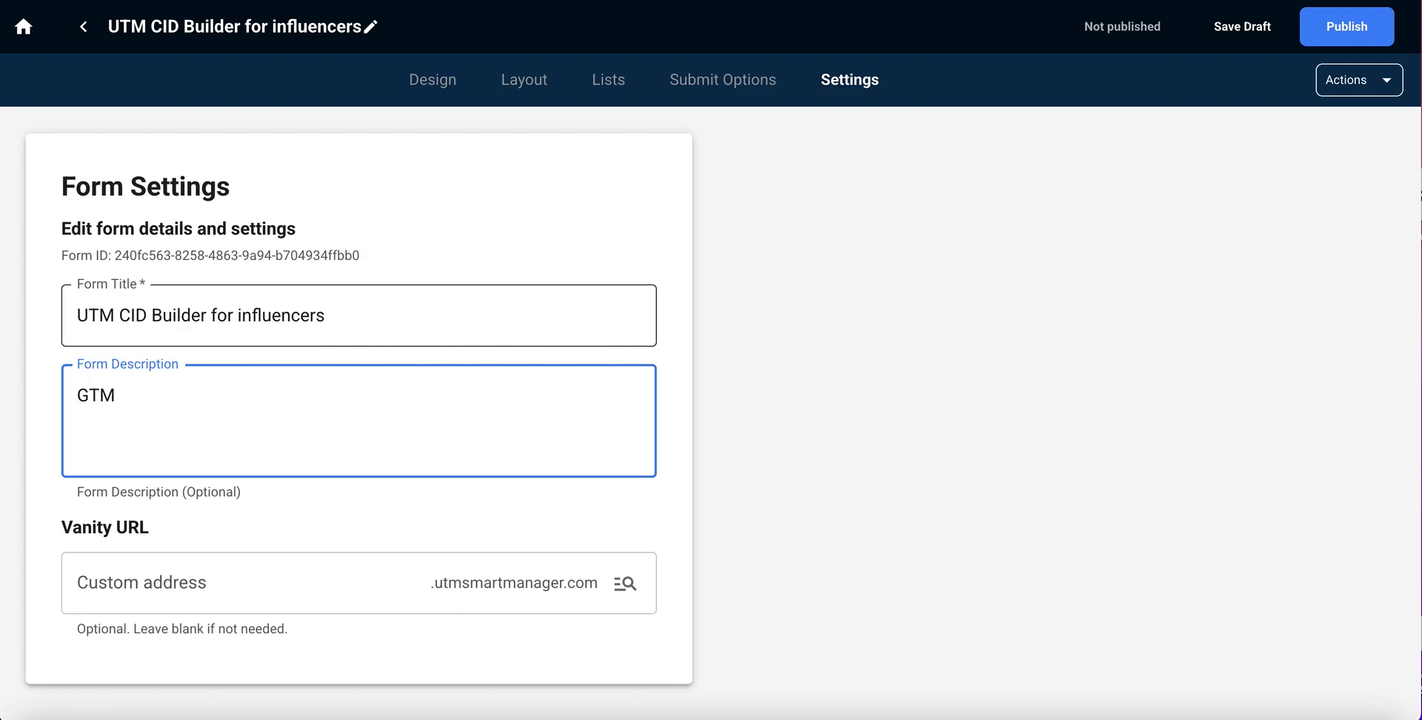
type(" influencer campa")
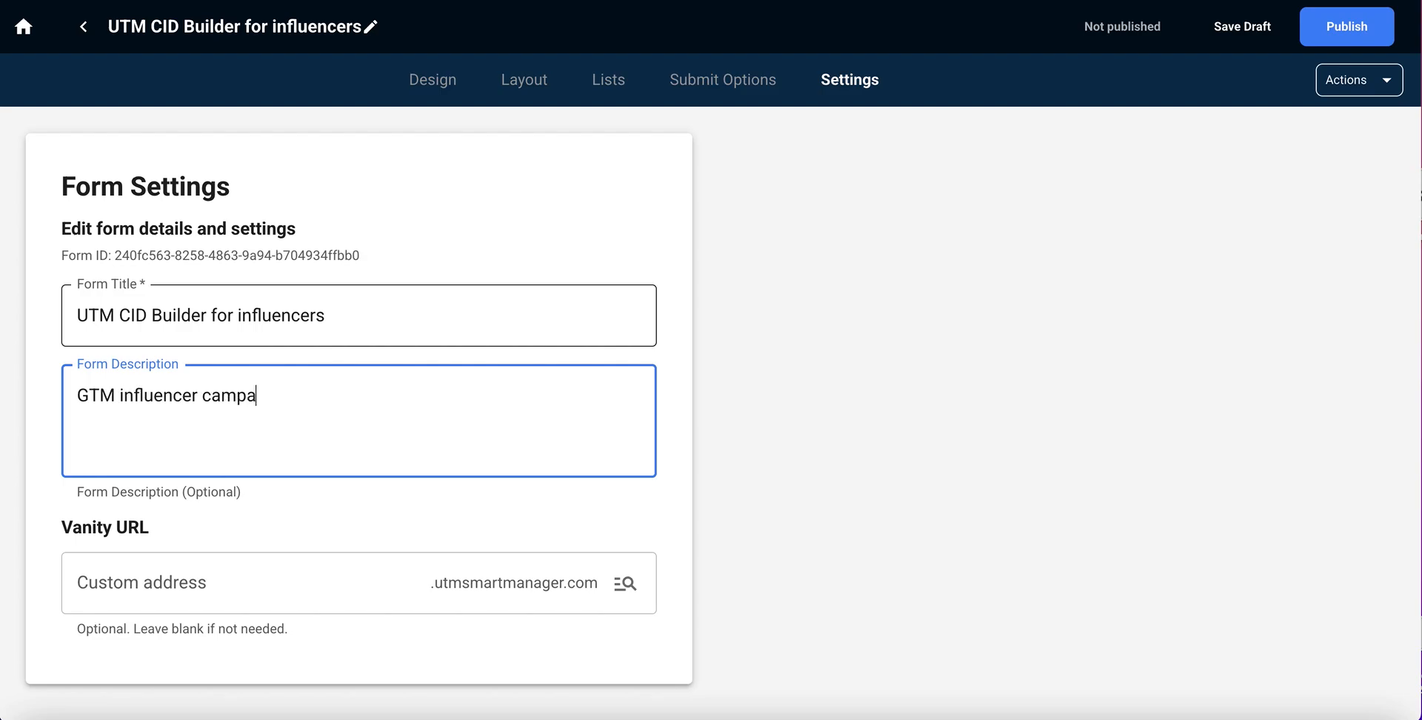
type("ign summery")
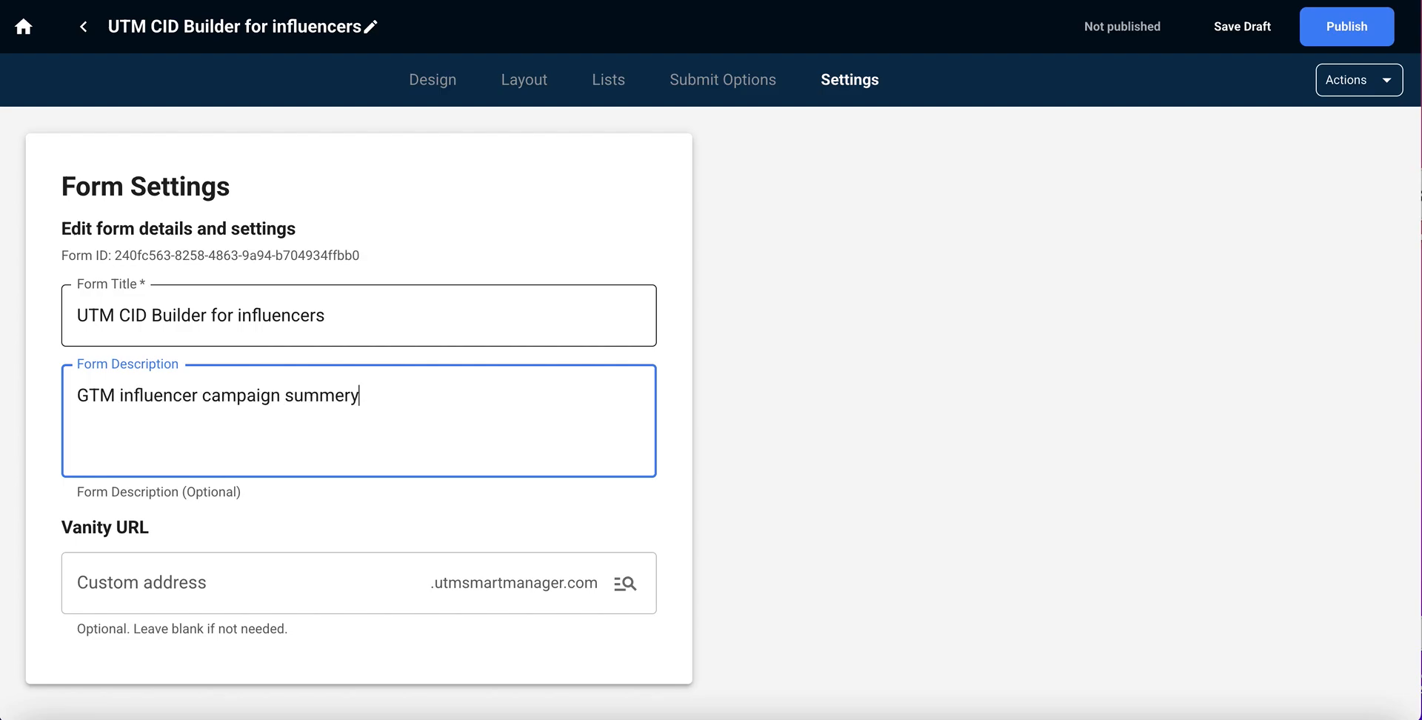
left_click(820, 286)
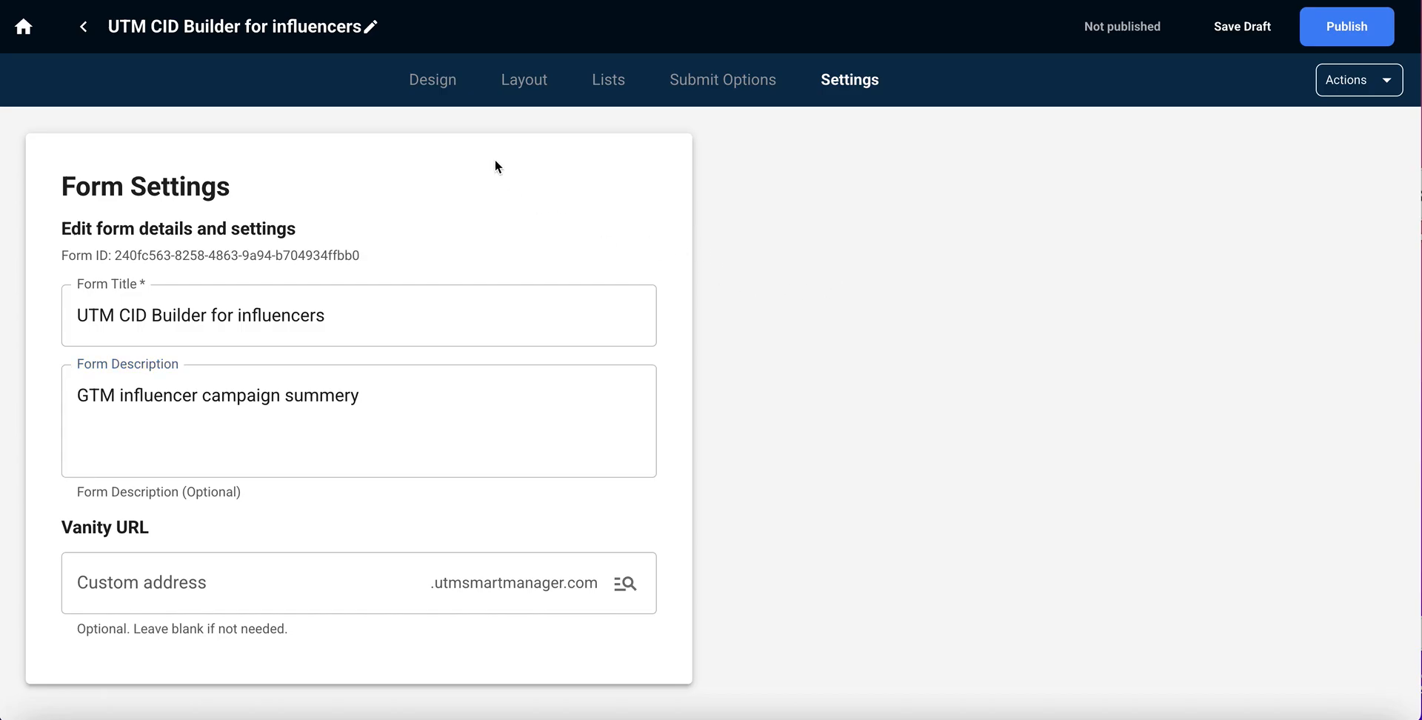
Review the form's design, layout, lists, submit options and settings before publishing
left_click(437, 81)
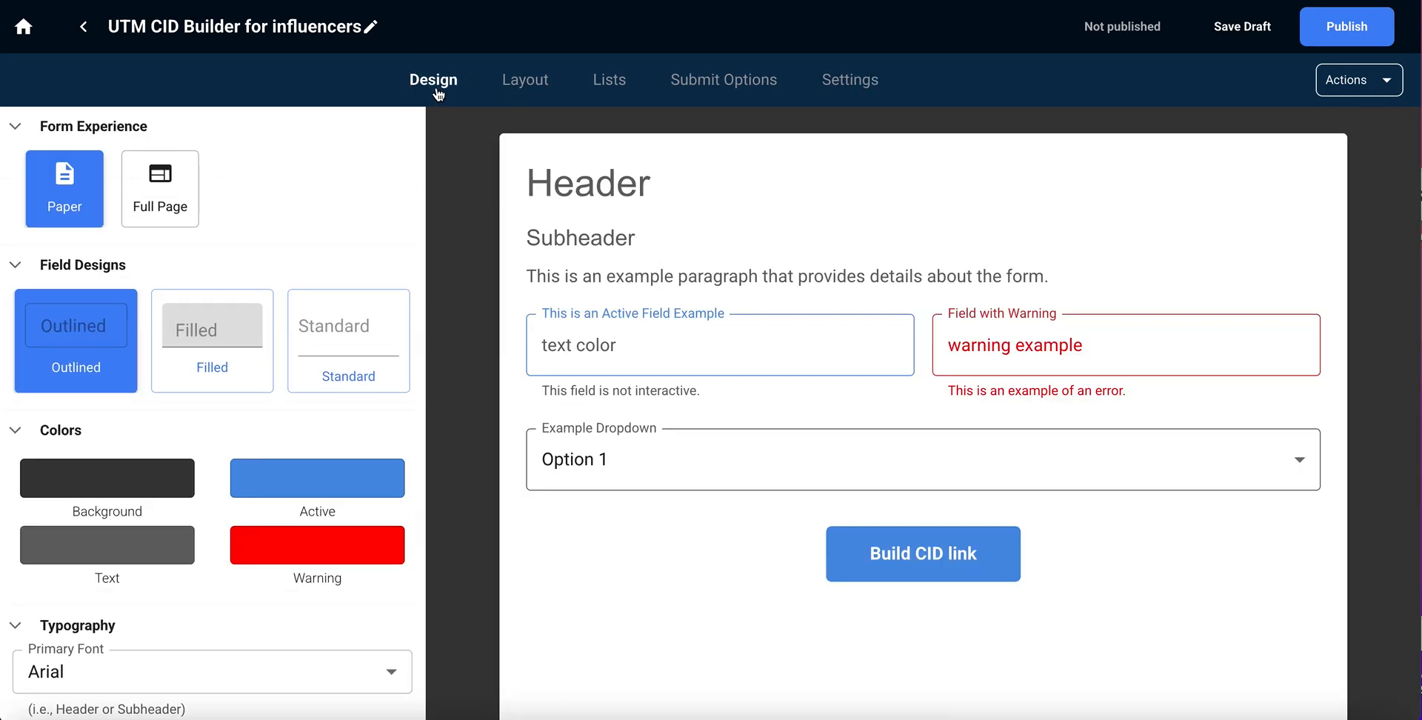
left_click(543, 84)
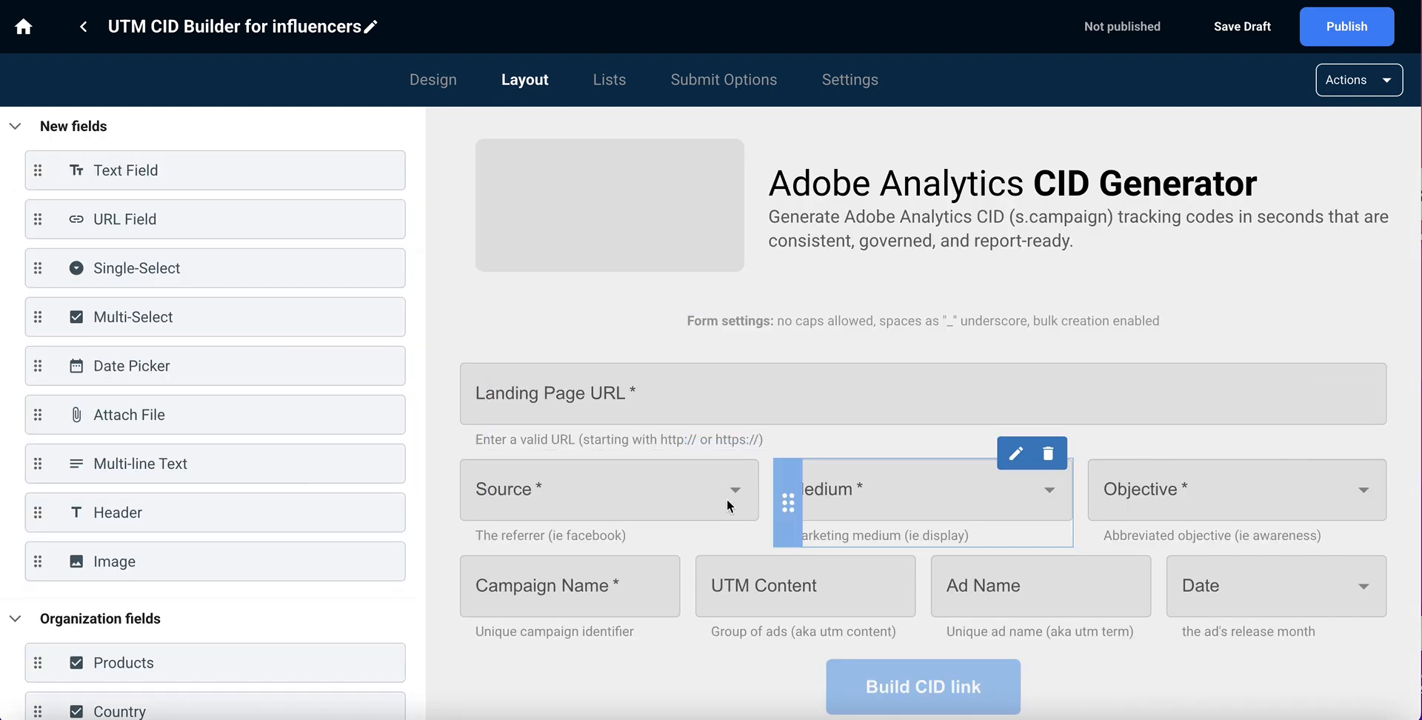
left_click(612, 87)
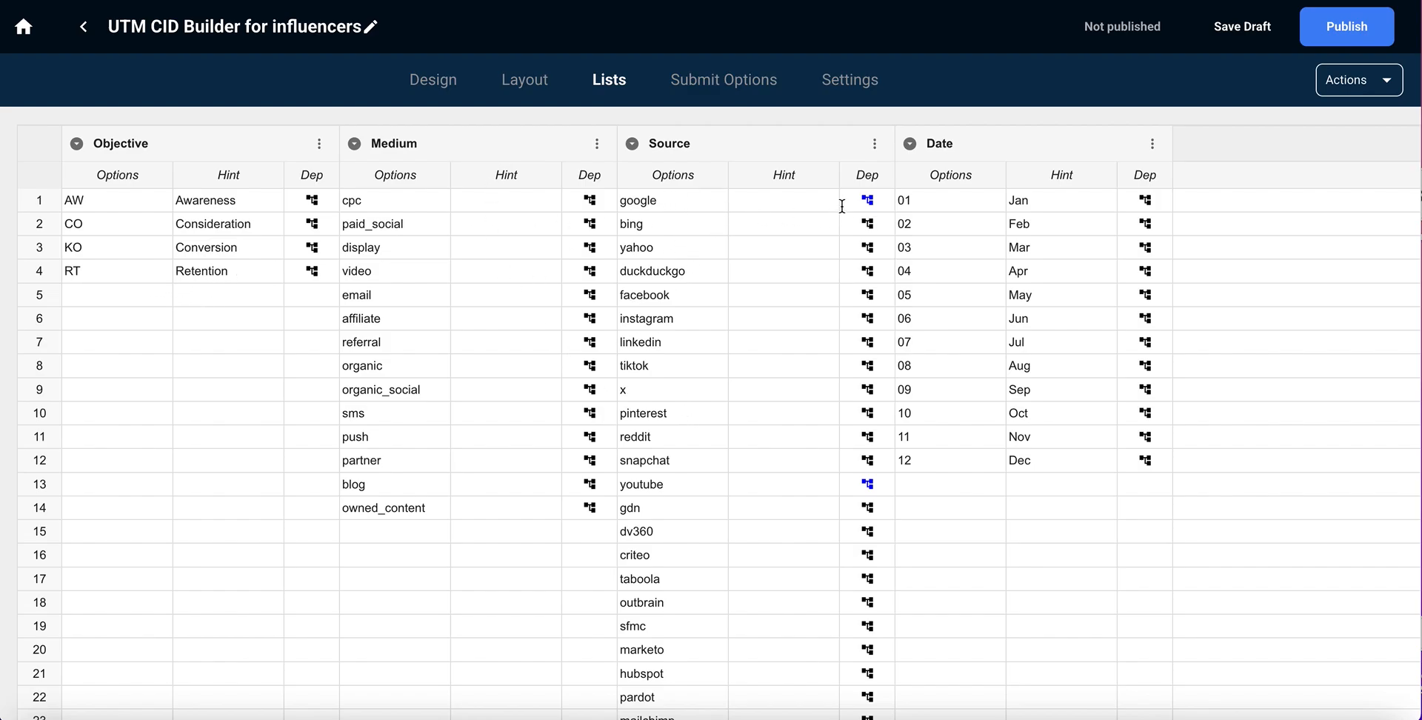
left_click(709, 77)
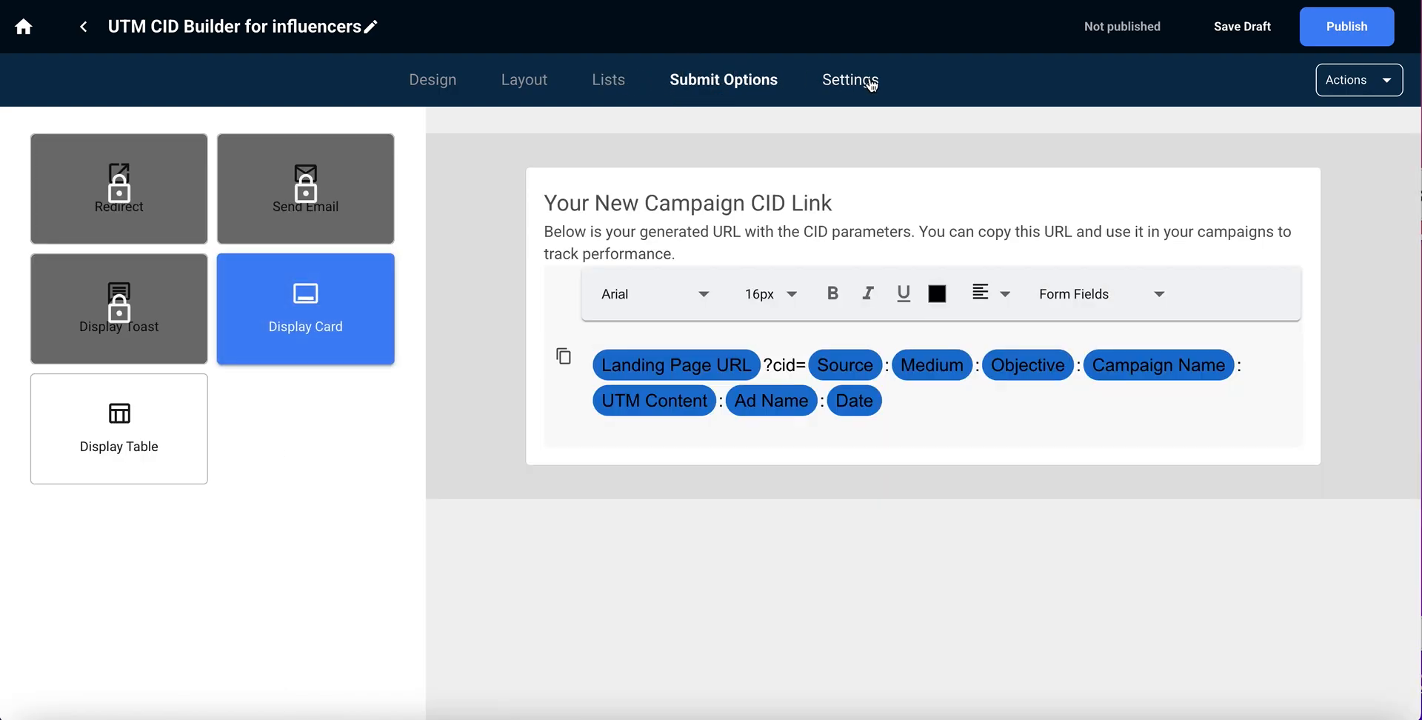
left_click(871, 84)
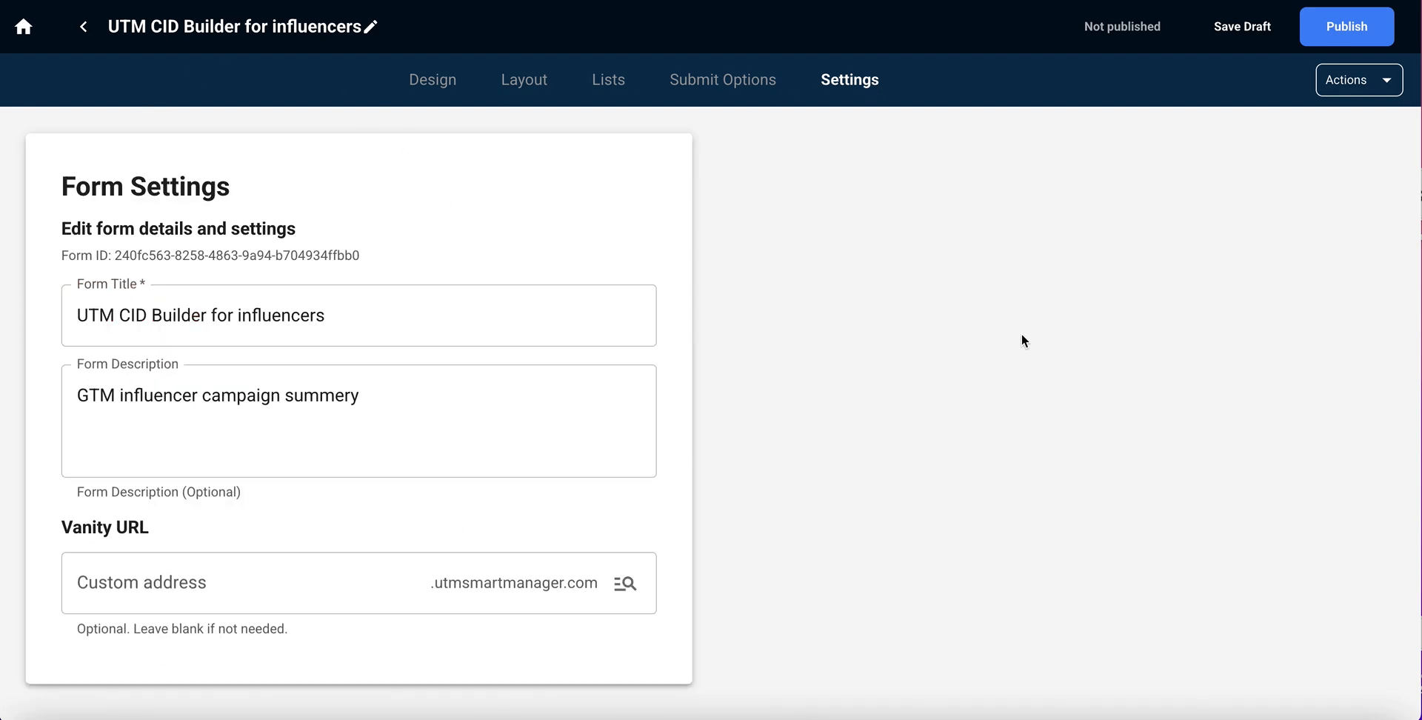
left_click(1392, 96)
left_click(1036, 201)
Publish the form, dismiss the sharing dialog and return to the home page
left_click(1360, 26)
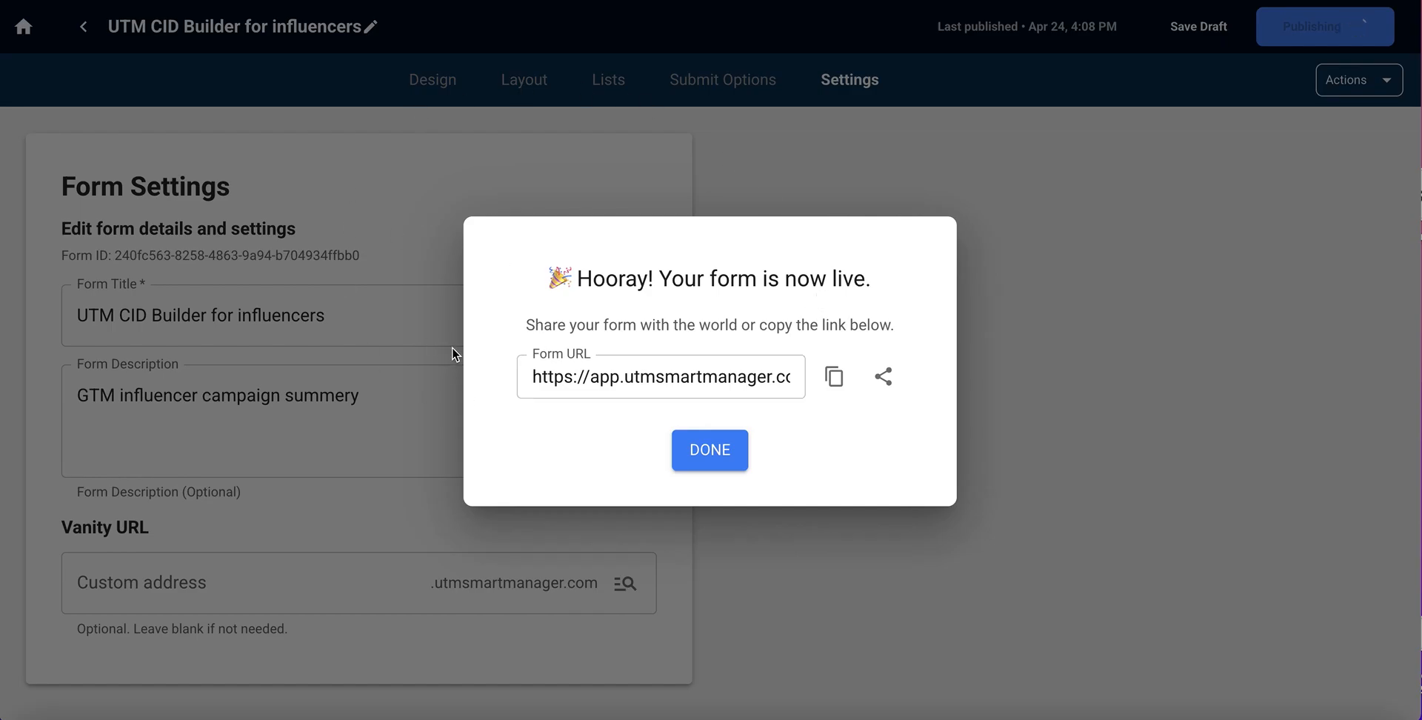
left_click(696, 457)
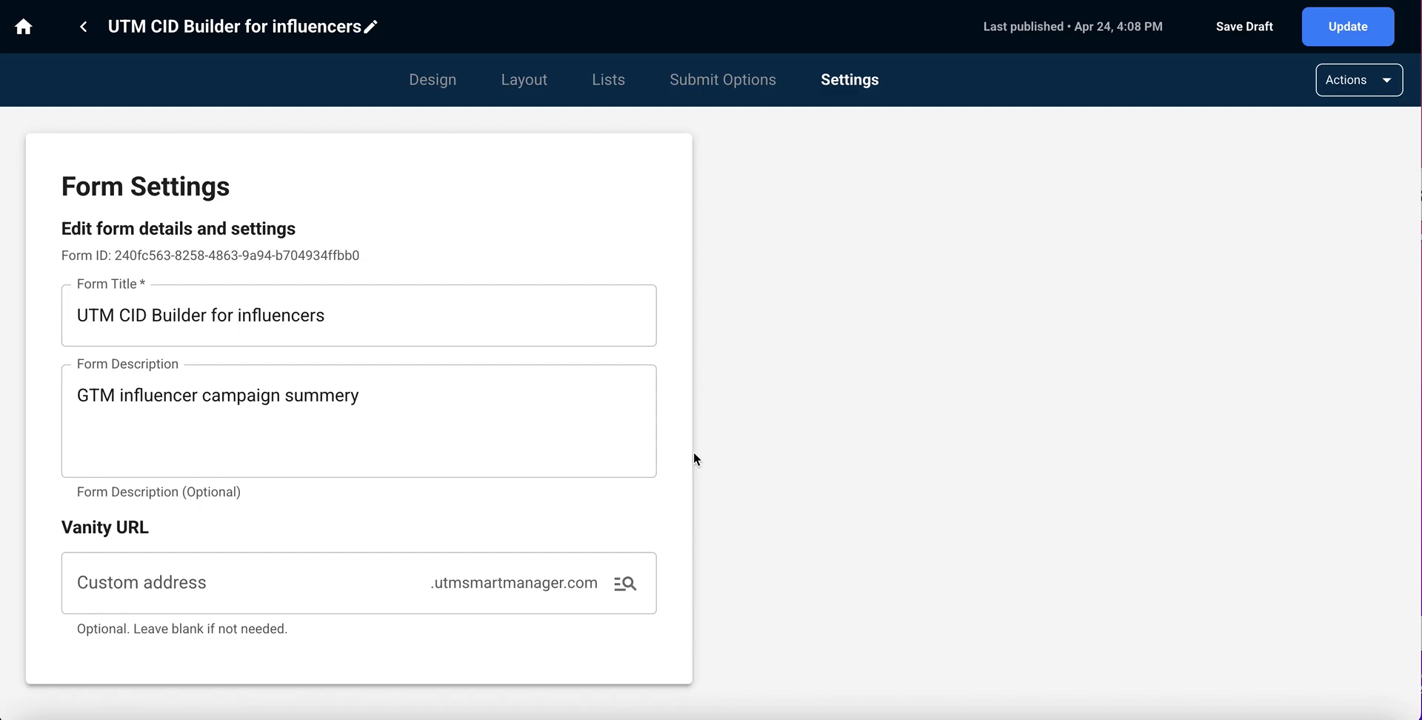
left_click(25, 29)
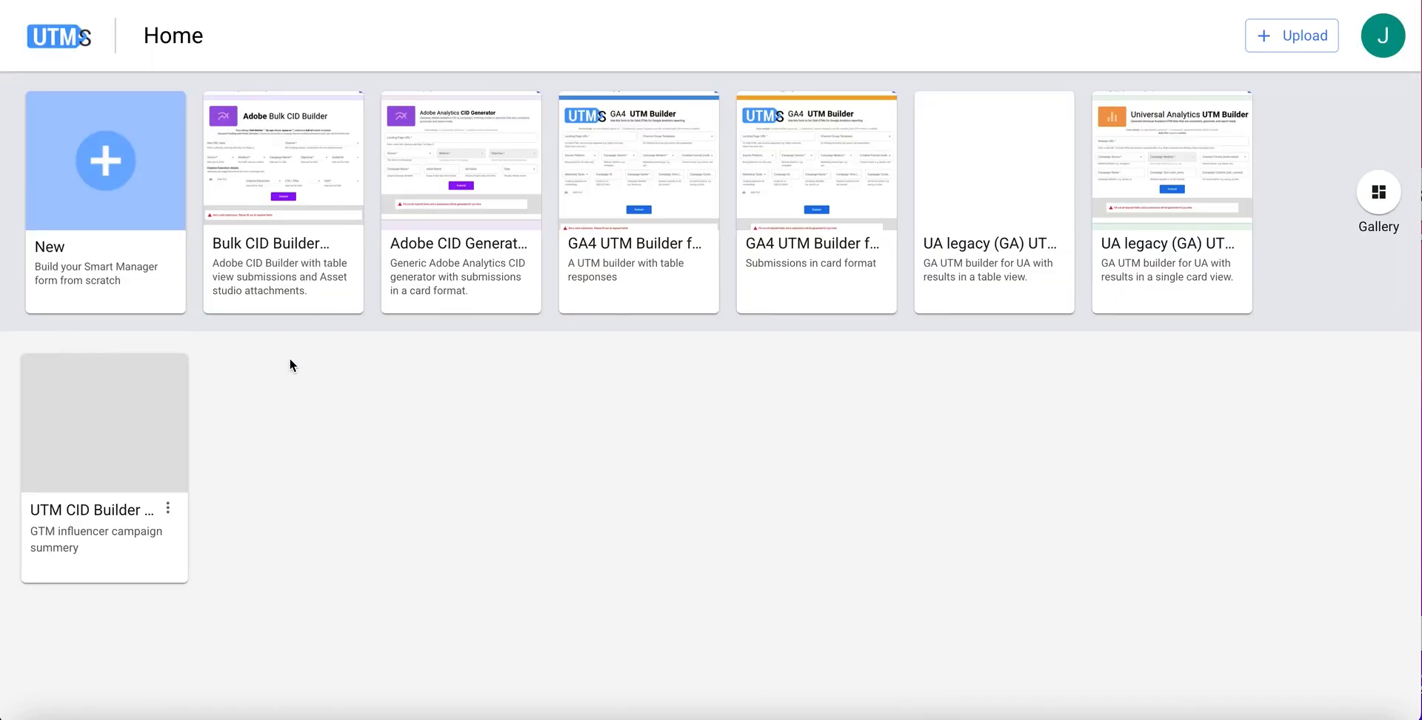
left_click(103, 408)
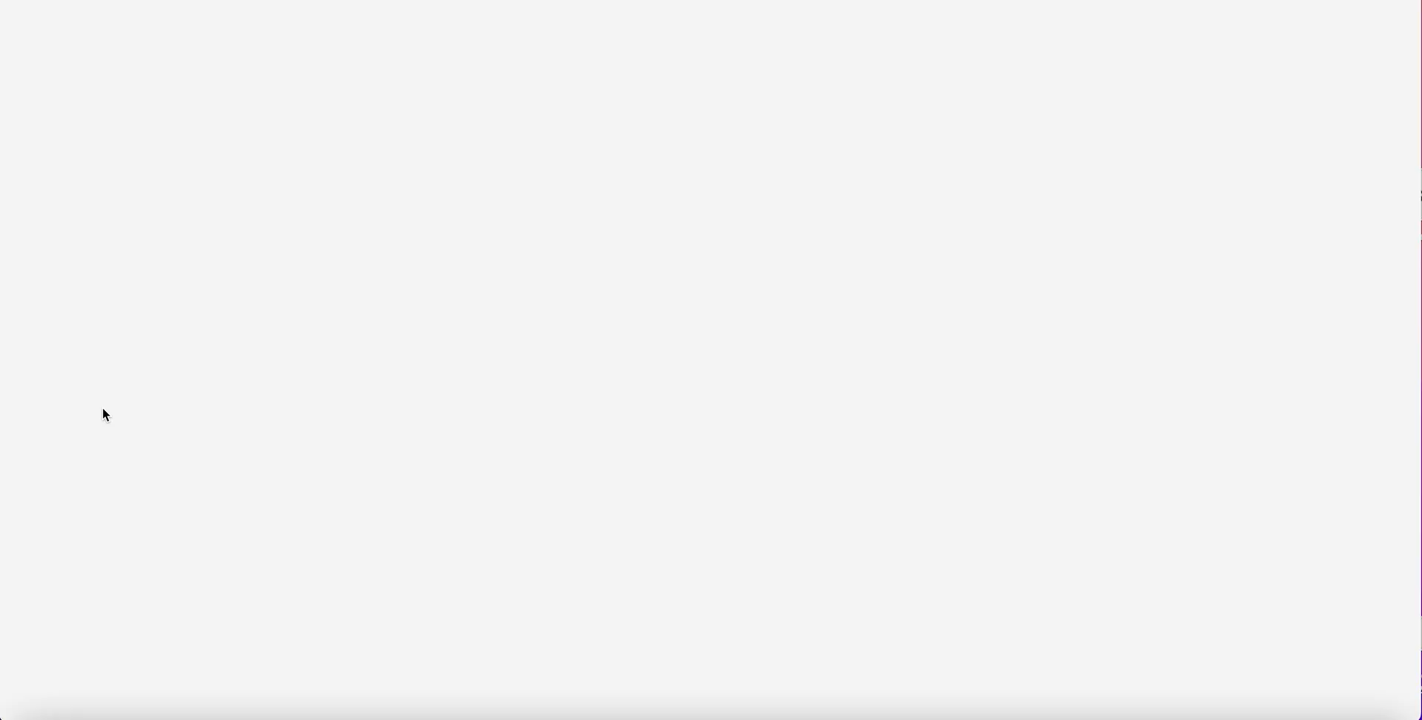
scroll(414, 359, "down", 3)
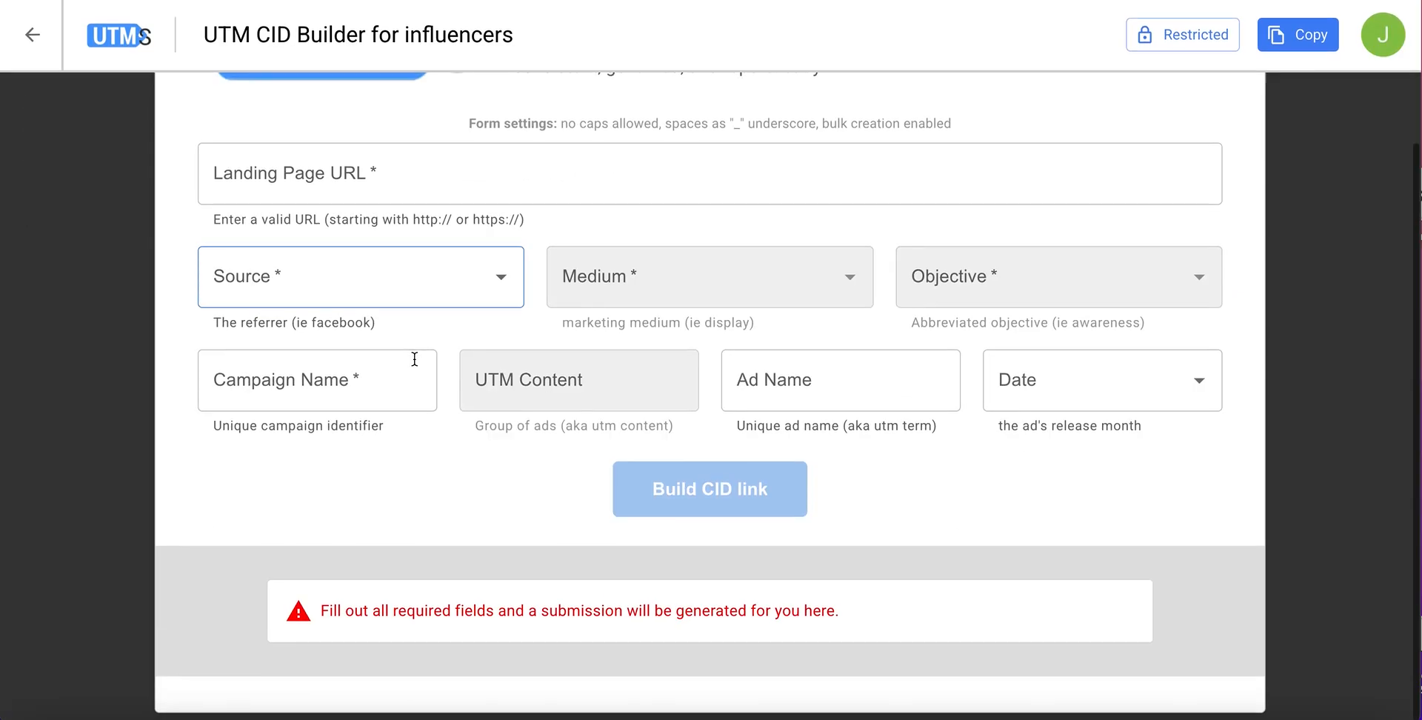
scroll(412, 215, "up", 3)
left_click(406, 358)
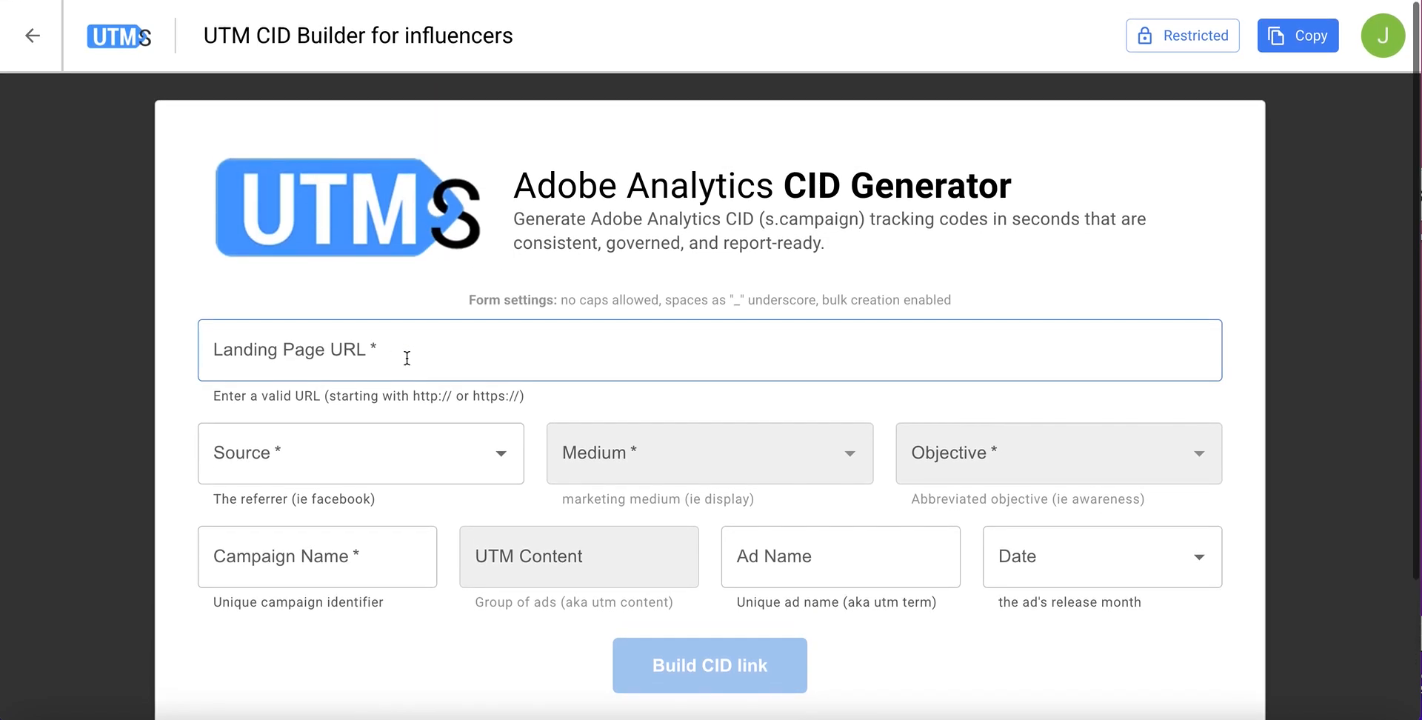
type("https")
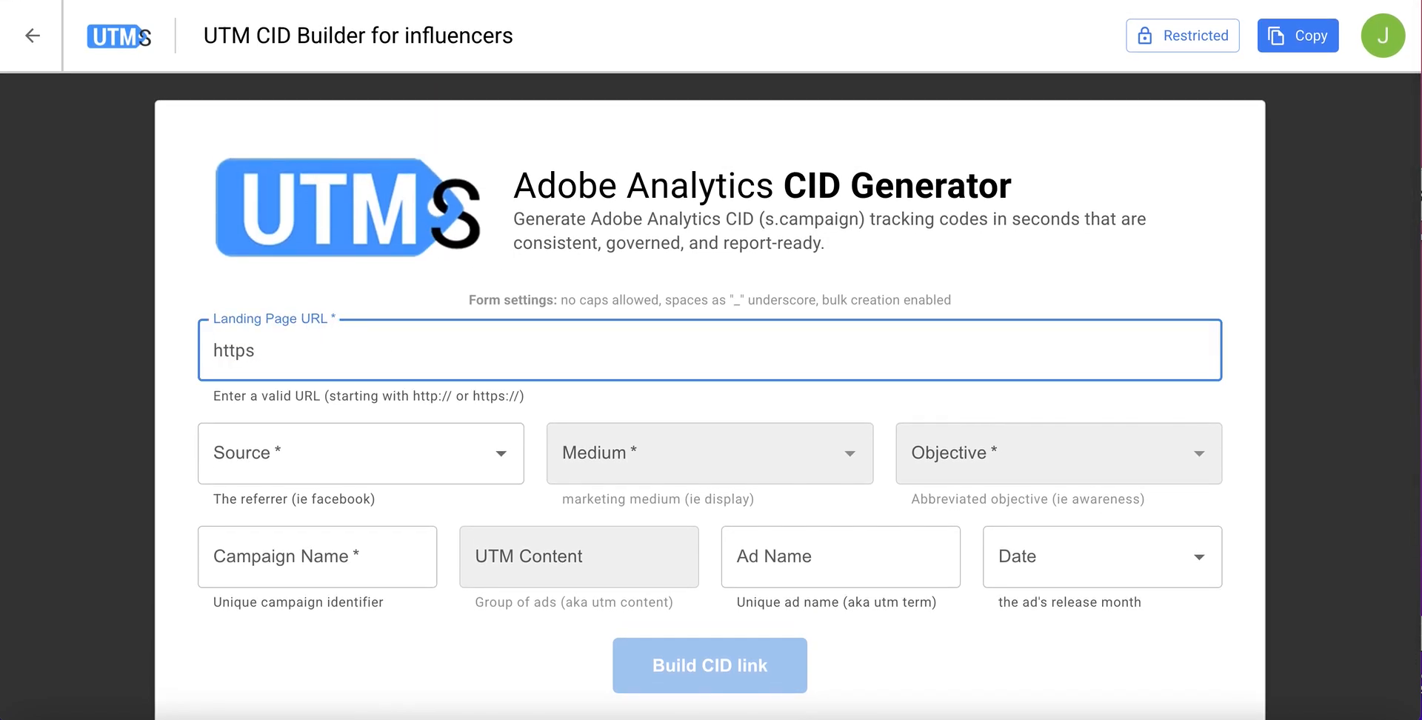
type("://dad")
key("BackSpace")
key("BackSpace")
key("BackSpace")
type("utmsmartmanager.com")
Choose google as the source, cpc as the medium and AW (Awareness) as the objective
left_click(413, 448)
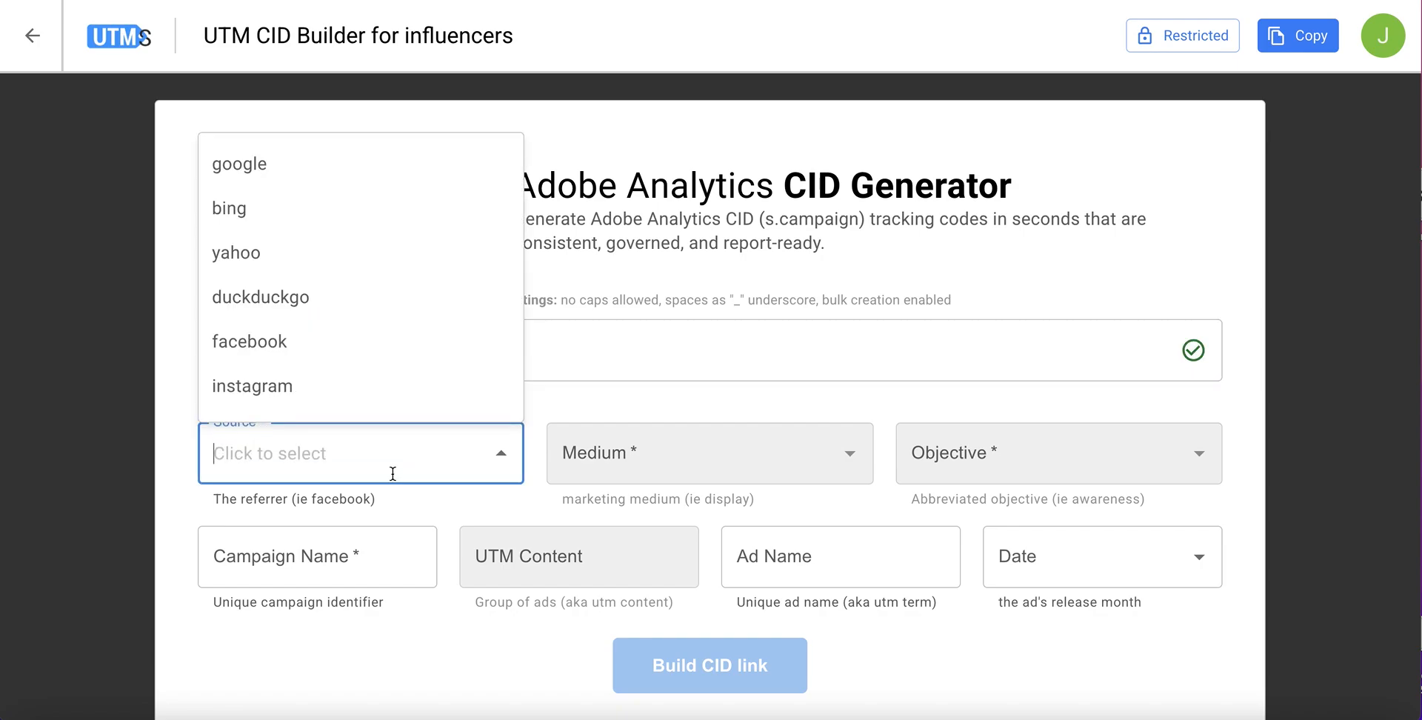
left_click(351, 170)
left_click(667, 465)
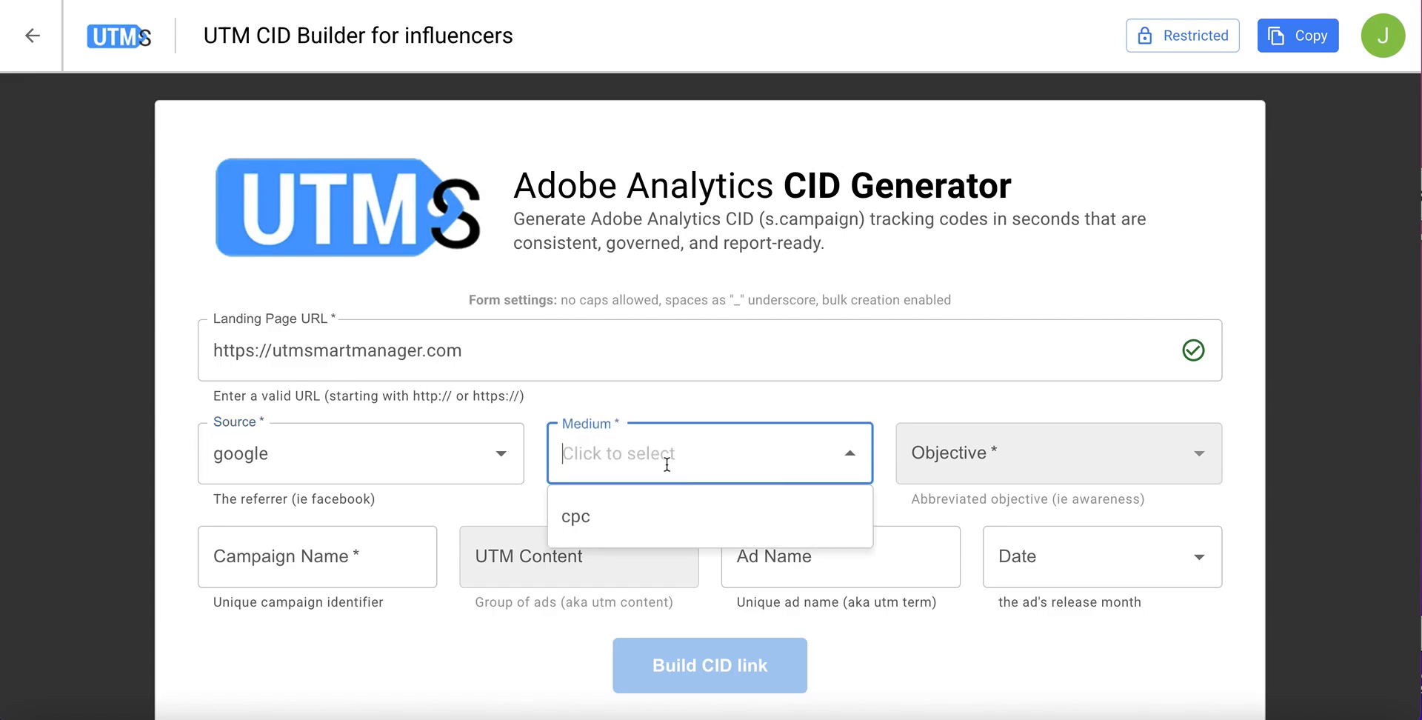
left_click(702, 526)
left_click(935, 455)
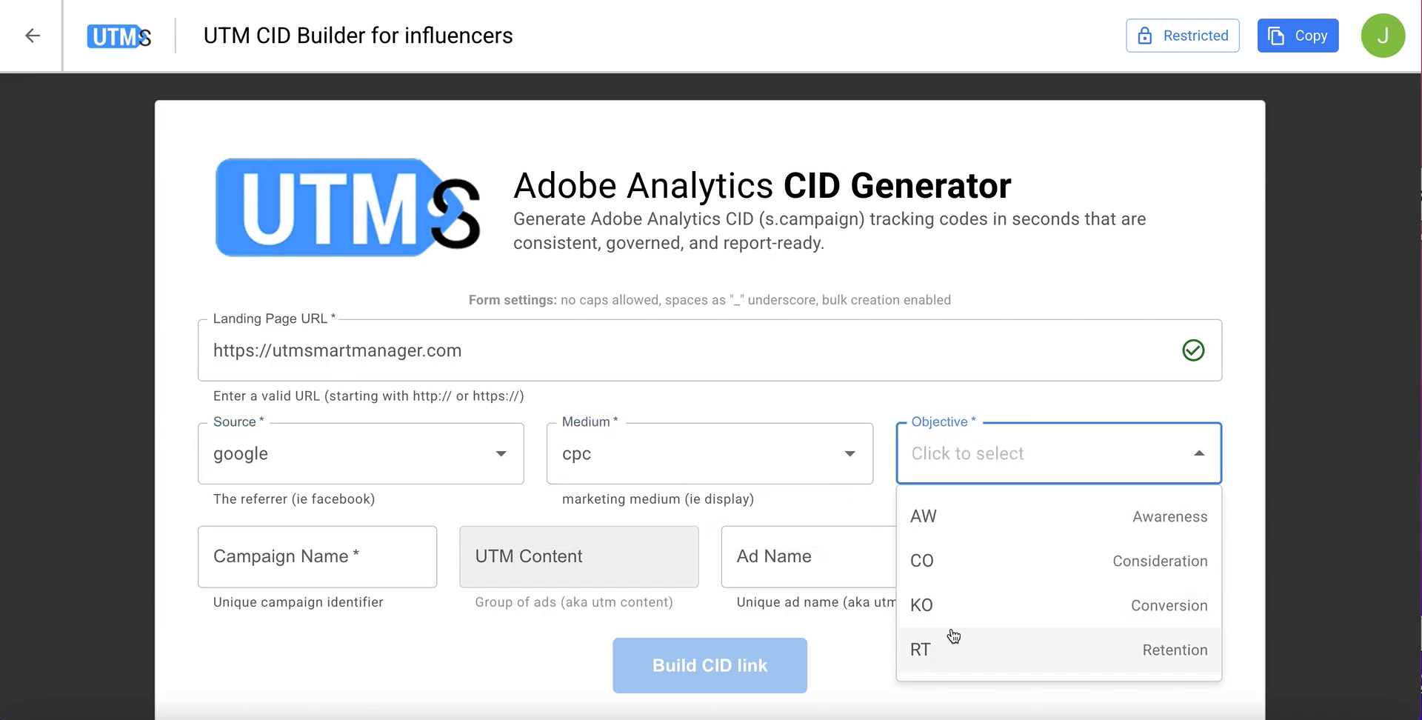
left_click(958, 535)
Enter "campaign" as the campaign name and move on to the UTM Content field
left_click(409, 565)
type("campaign")
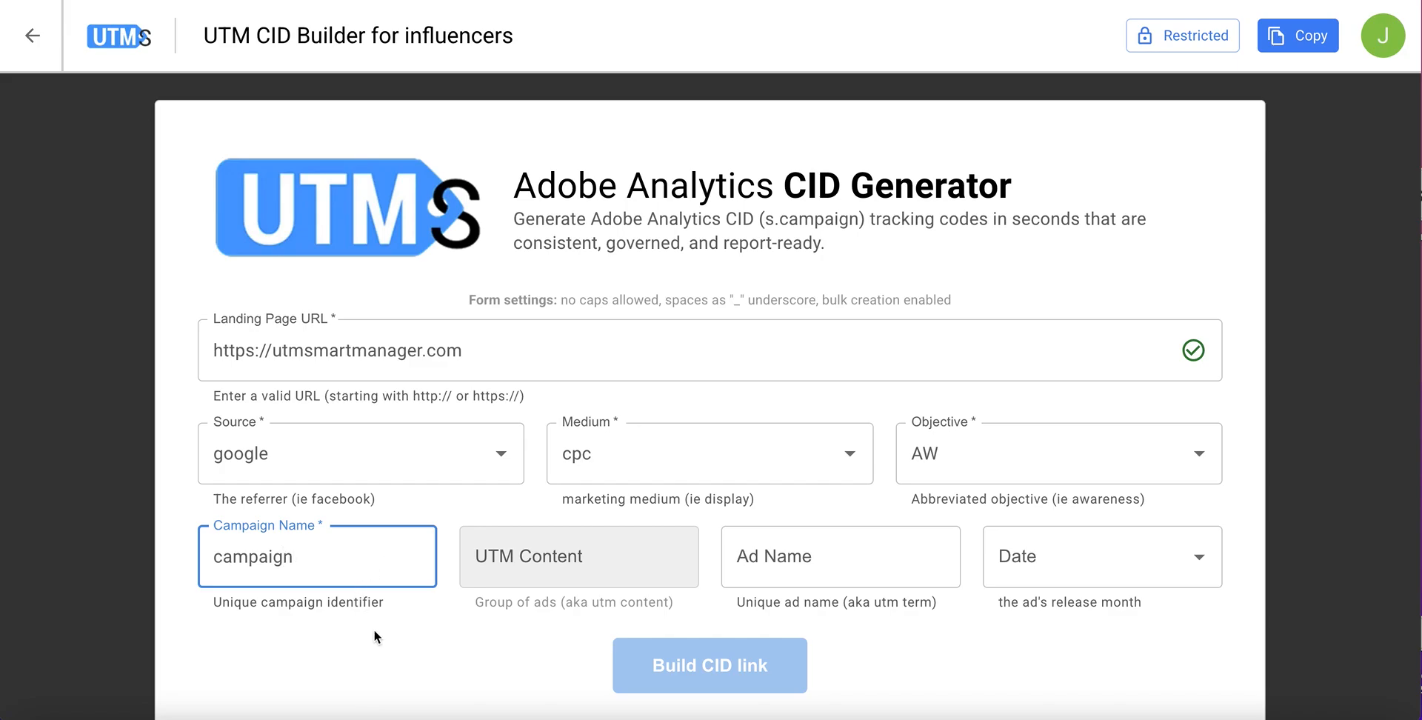
left_click(616, 570)
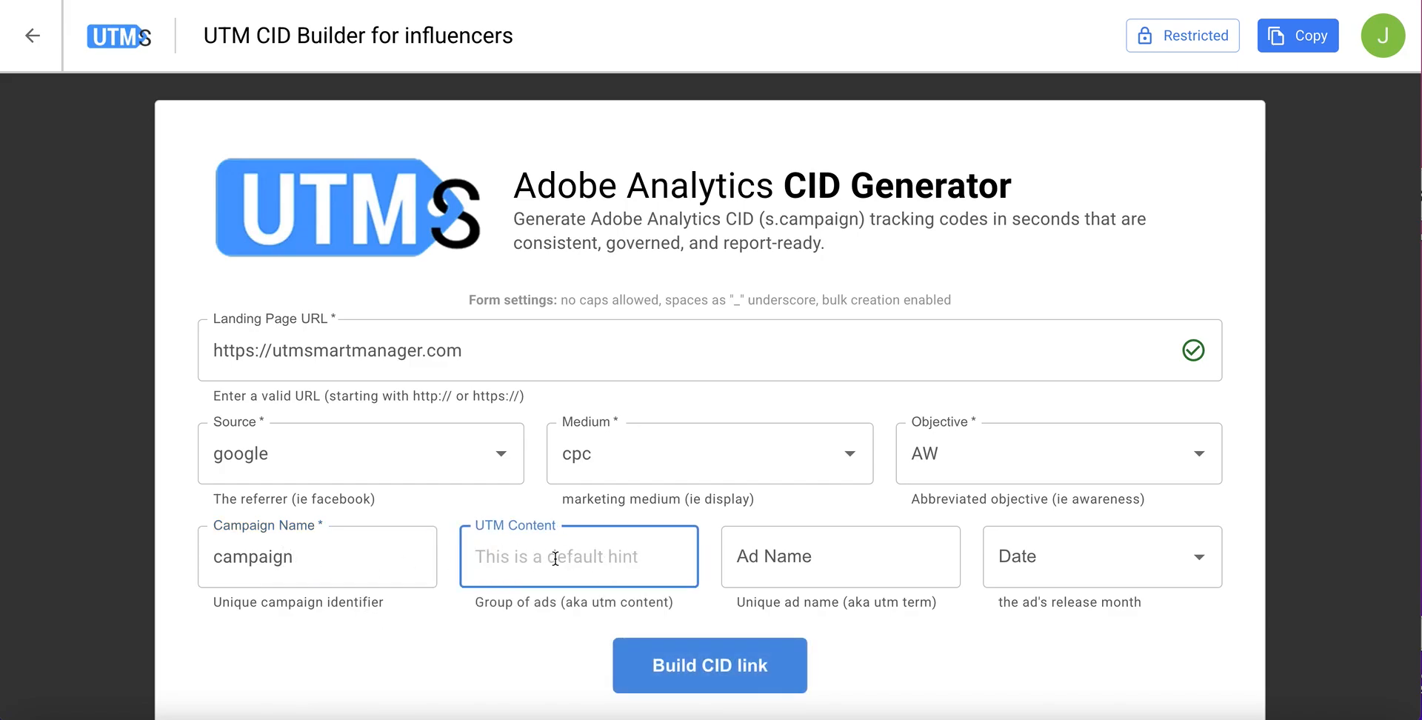
Enter content1 as the UTM content and adname1 as the ad name, and choose 01 (Jan) as the date
type("content1")
left_click(854, 577)
type("adname")
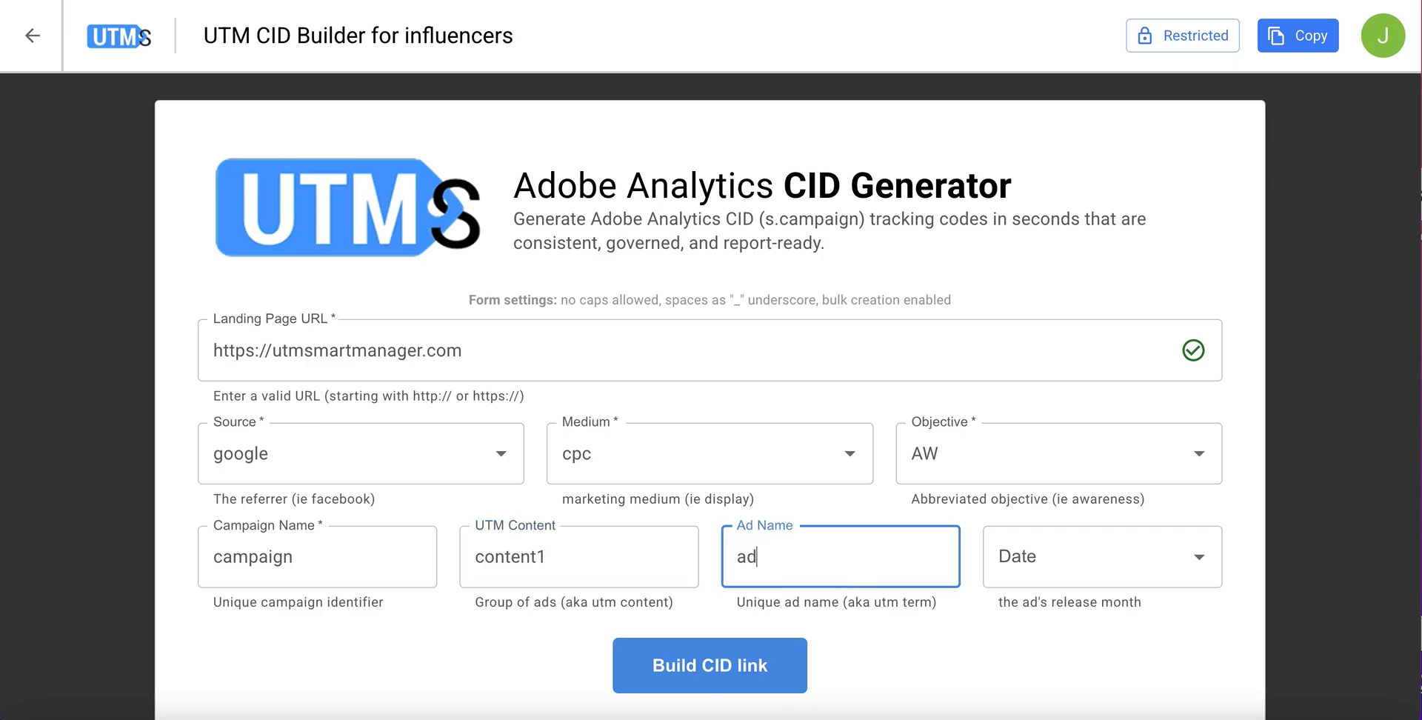
left_click(1102, 549)
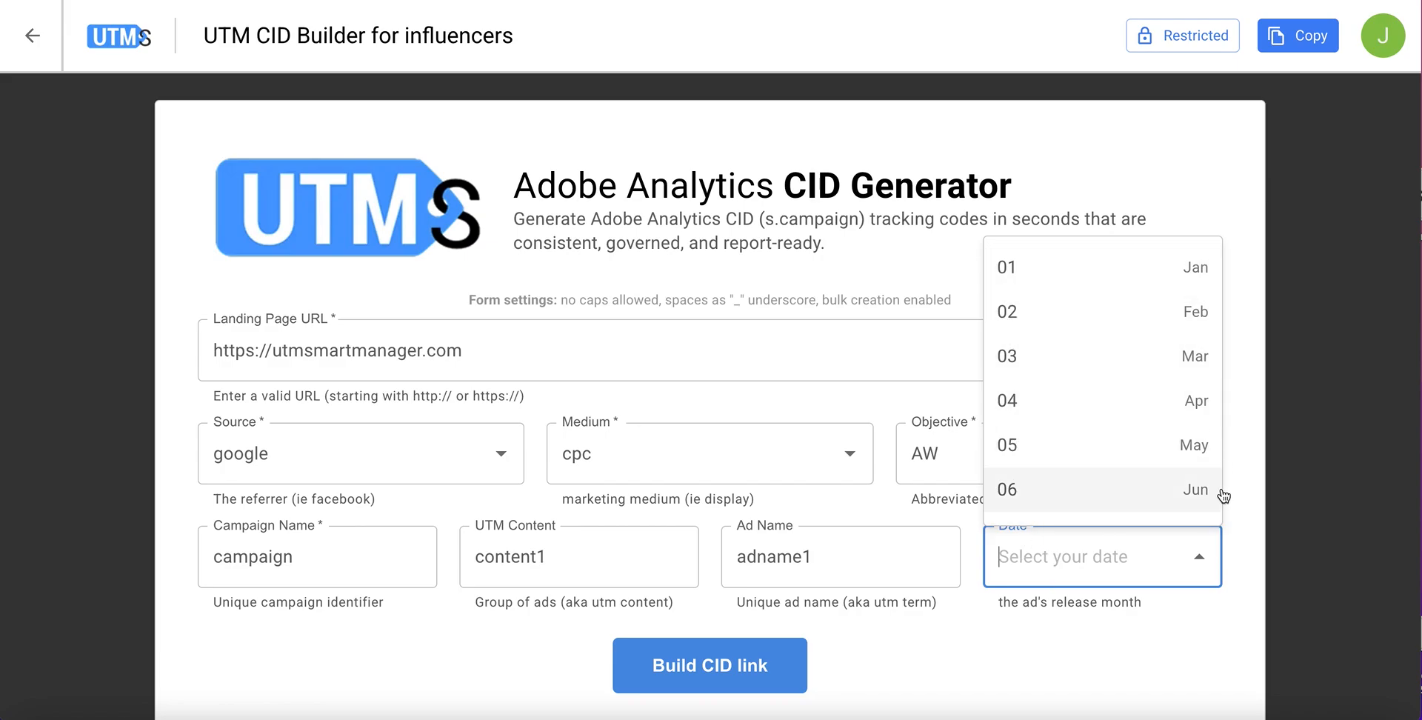
left_click(1048, 282)
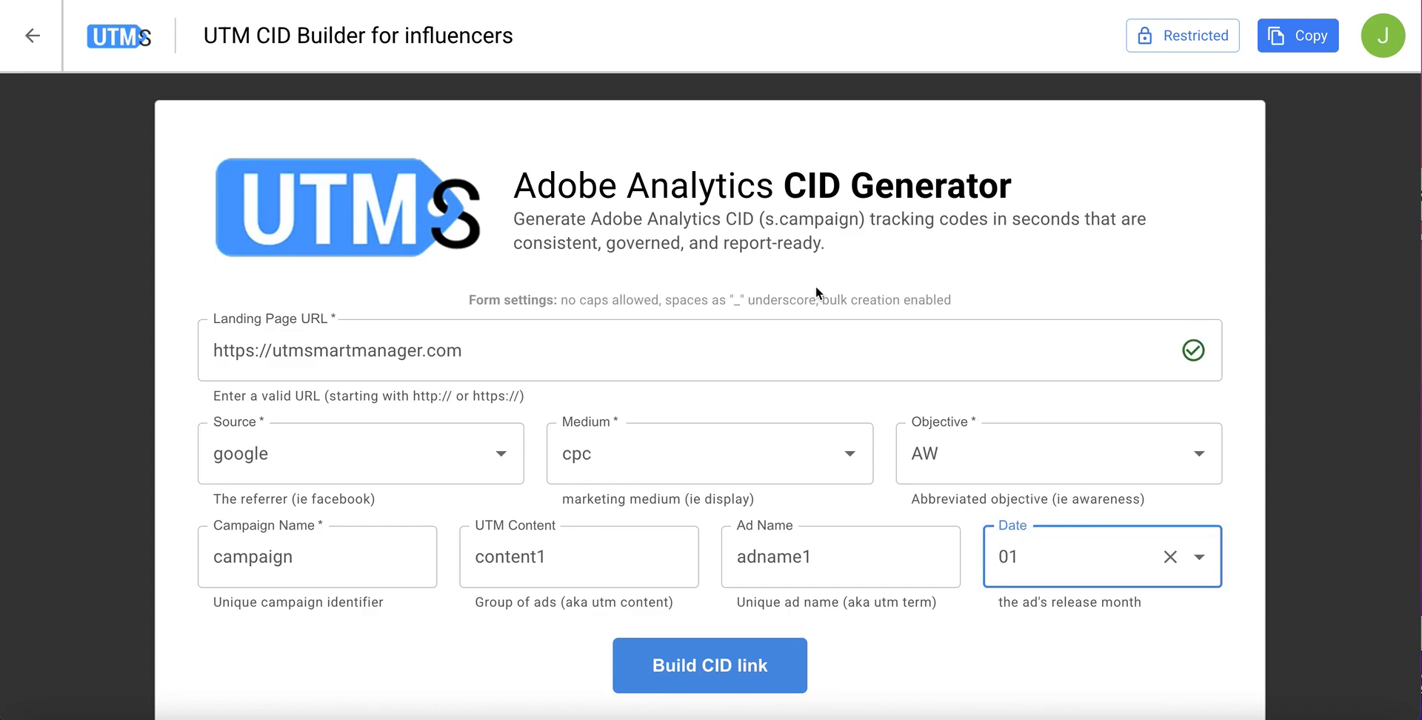
Build the CID link from the completed form and review the generated campaign URL
scroll(816, 285, "down", 3)
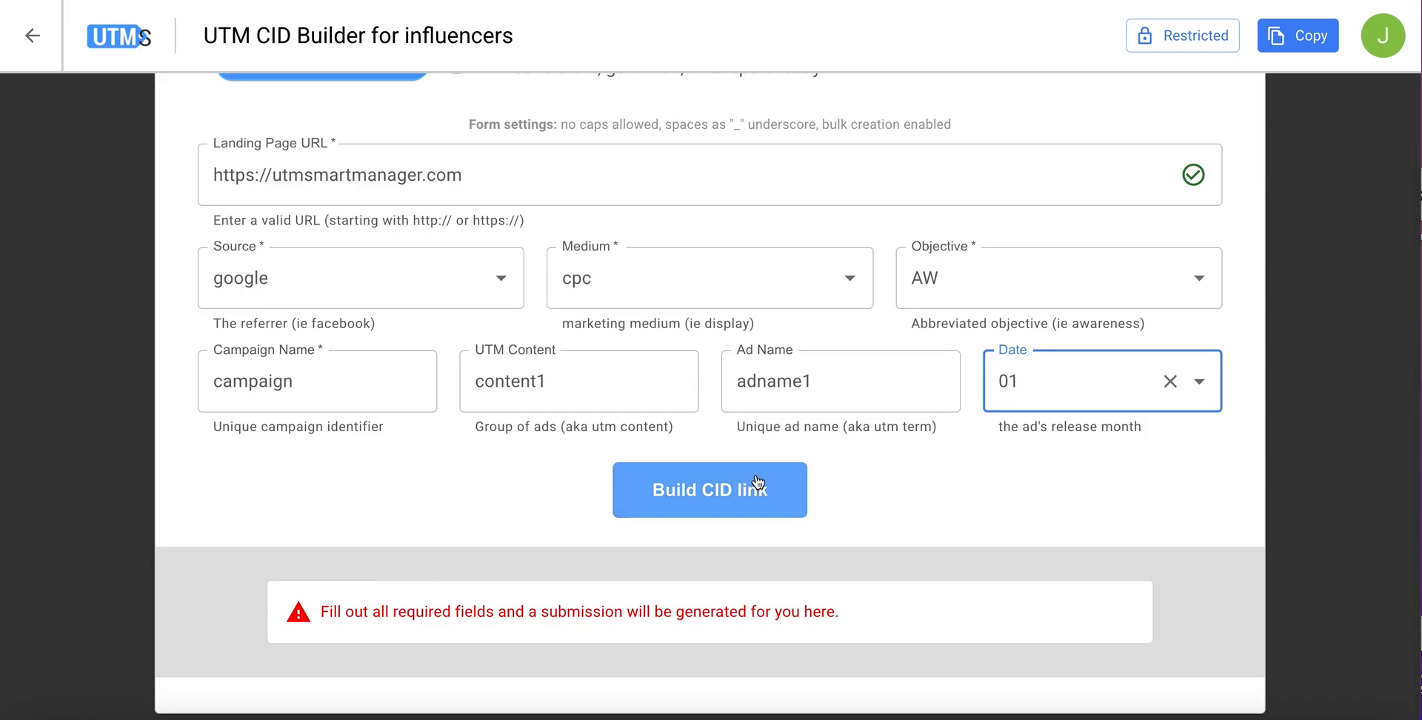
left_click(757, 482)
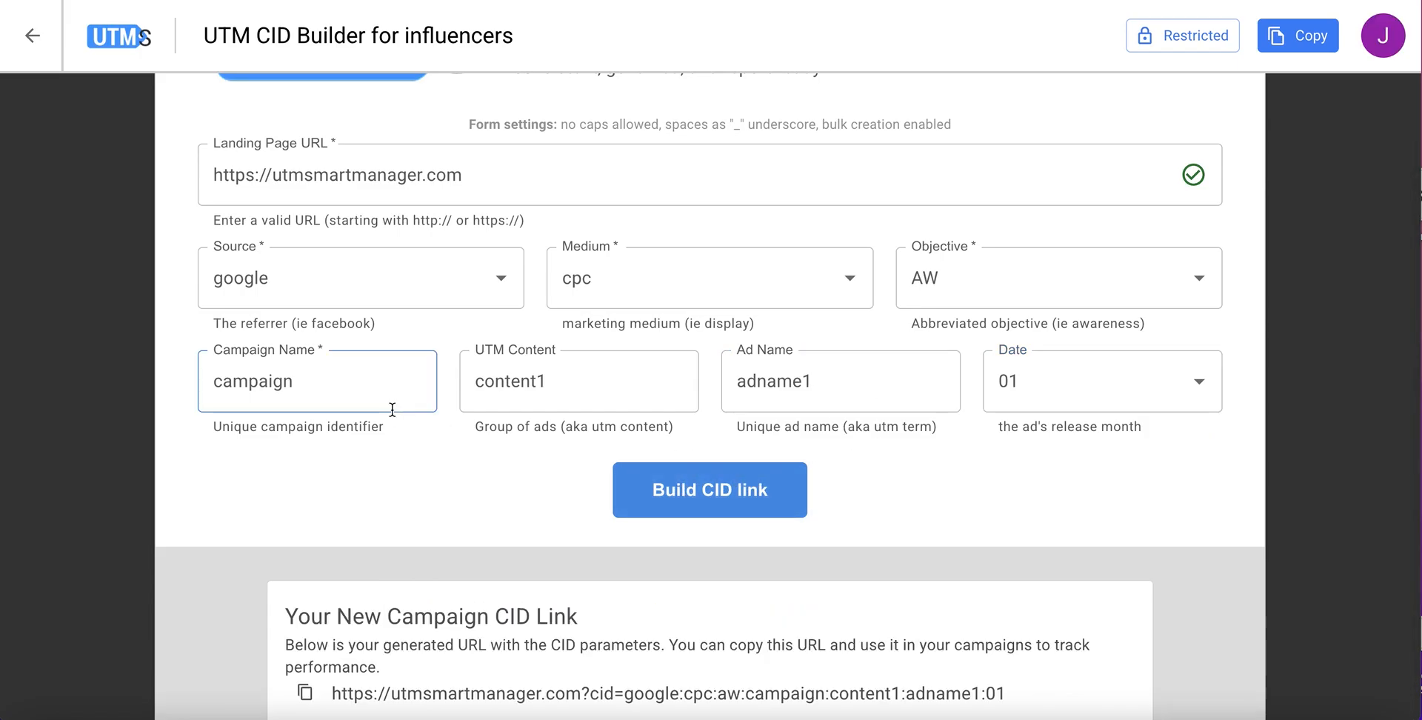
scroll(429, 479, "down", 1)
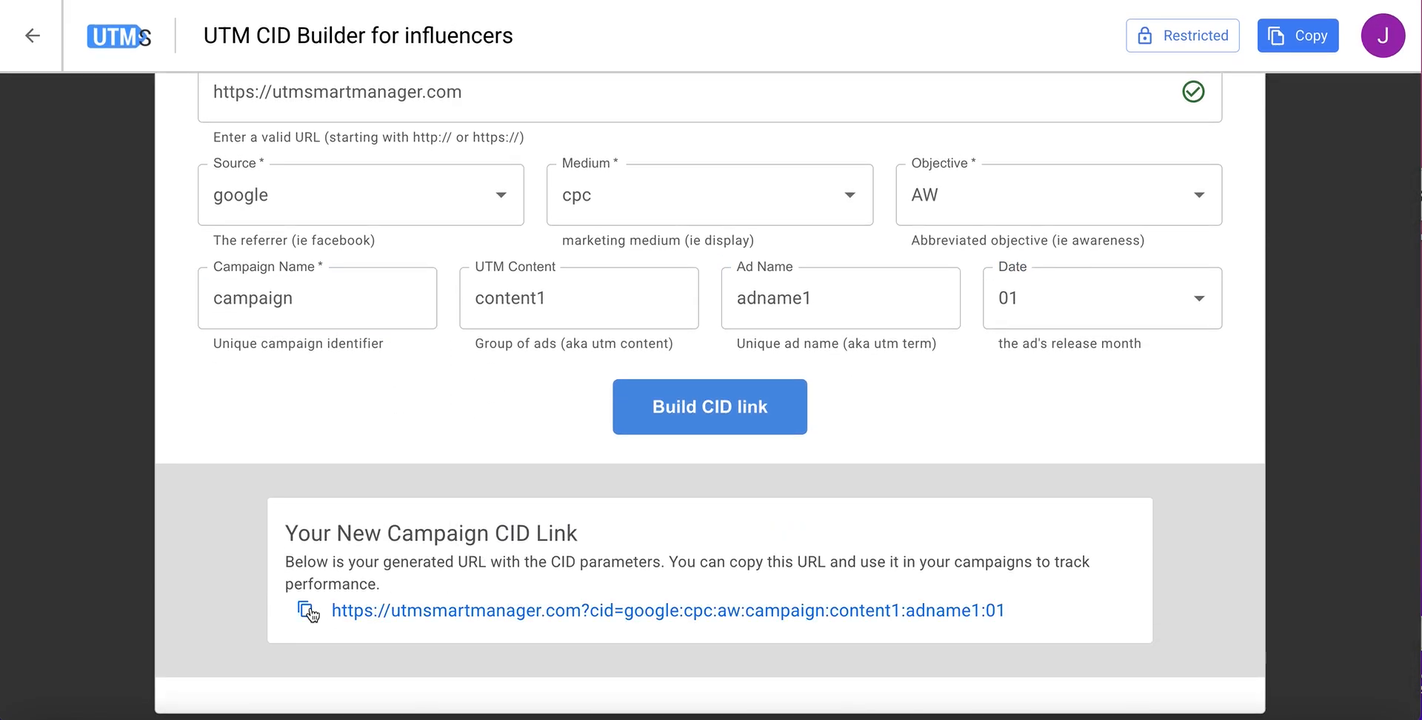
scroll(497, 584, "up", 4)
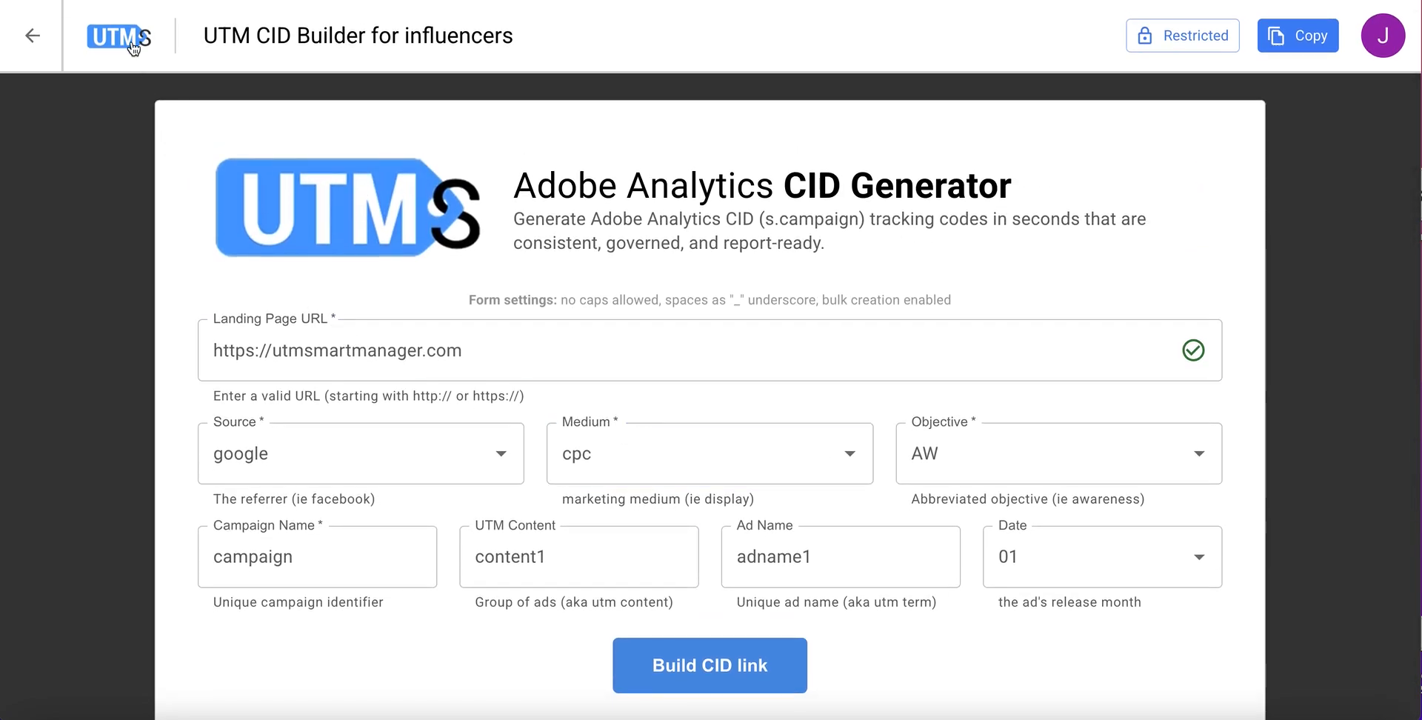
Open the submissions of the UTM CID Builder form from the home page and widen the Landing Page URL column to fit the full URL
left_click(130, 41)
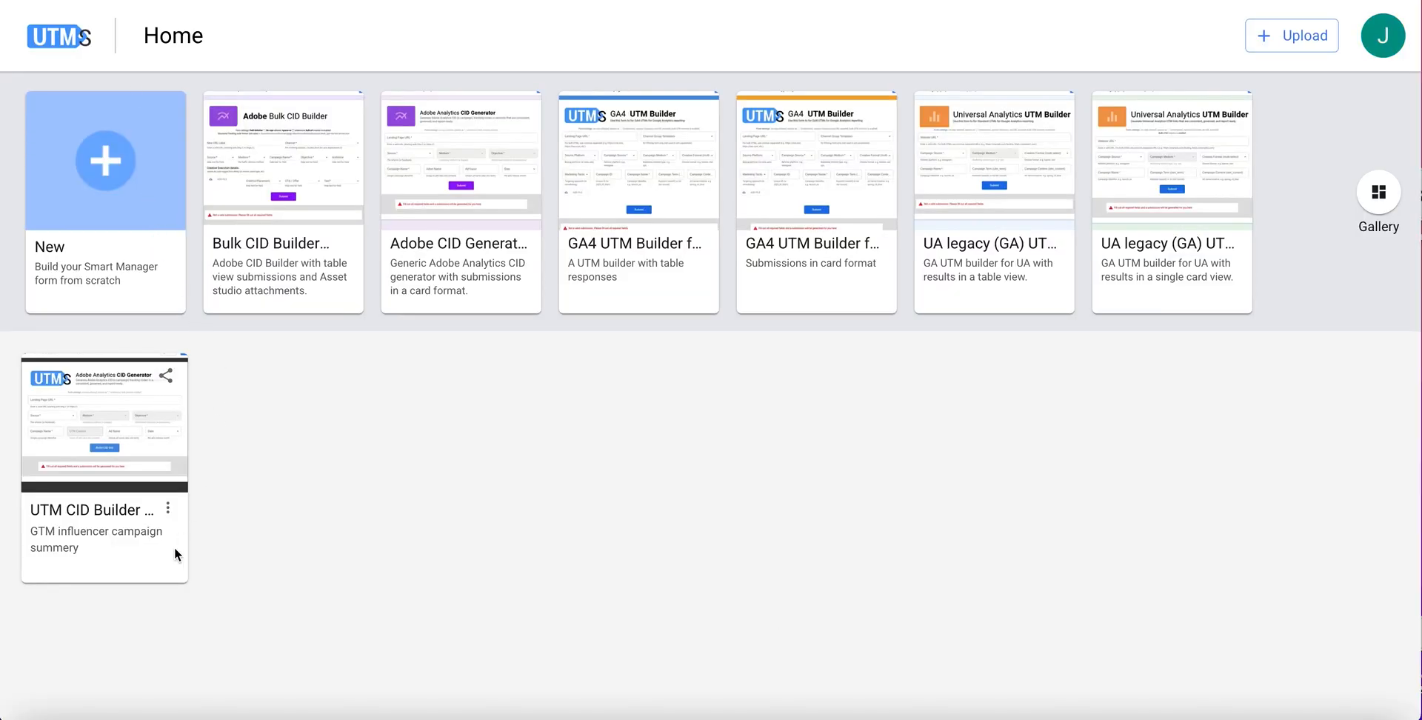
left_click(169, 508)
left_click(263, 573)
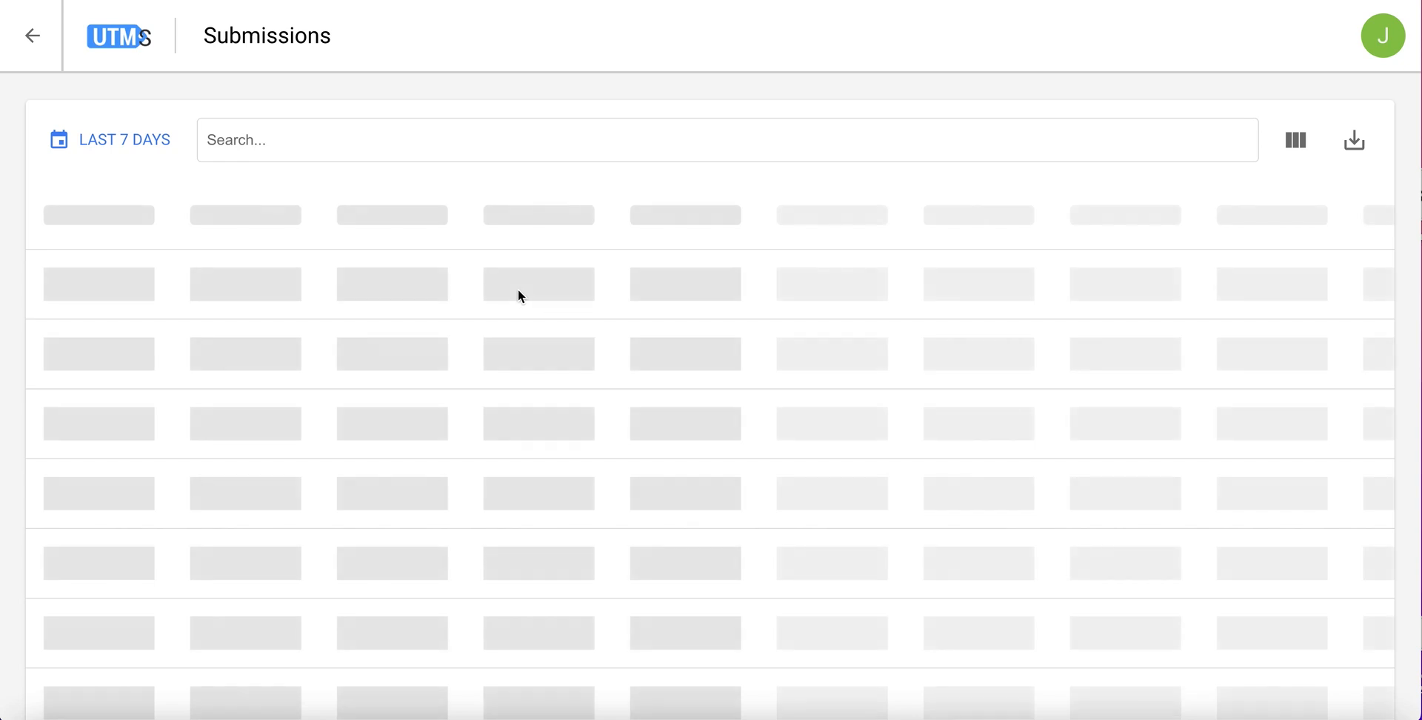
scroll(600, 256, "right", 1)
scroll(600, 256, "right", 5)
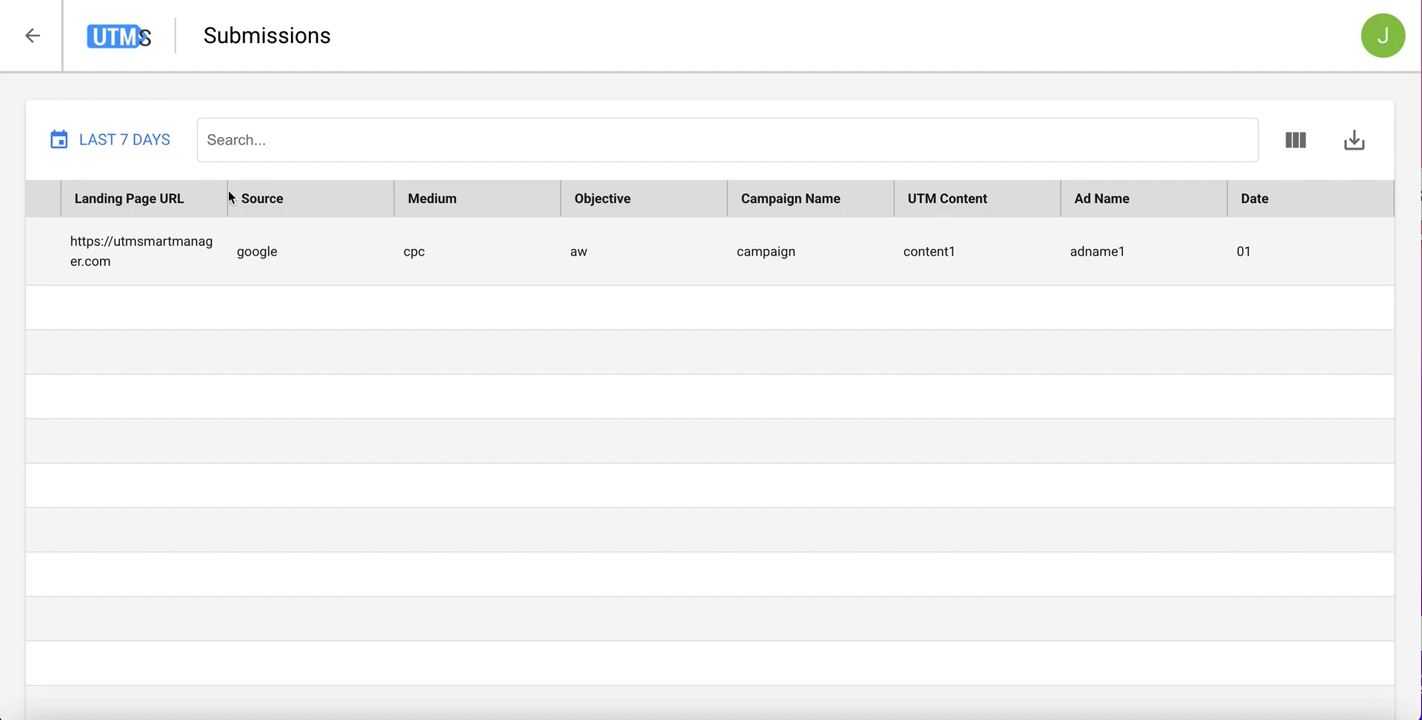
left_click_drag(227, 195, 317, 194)
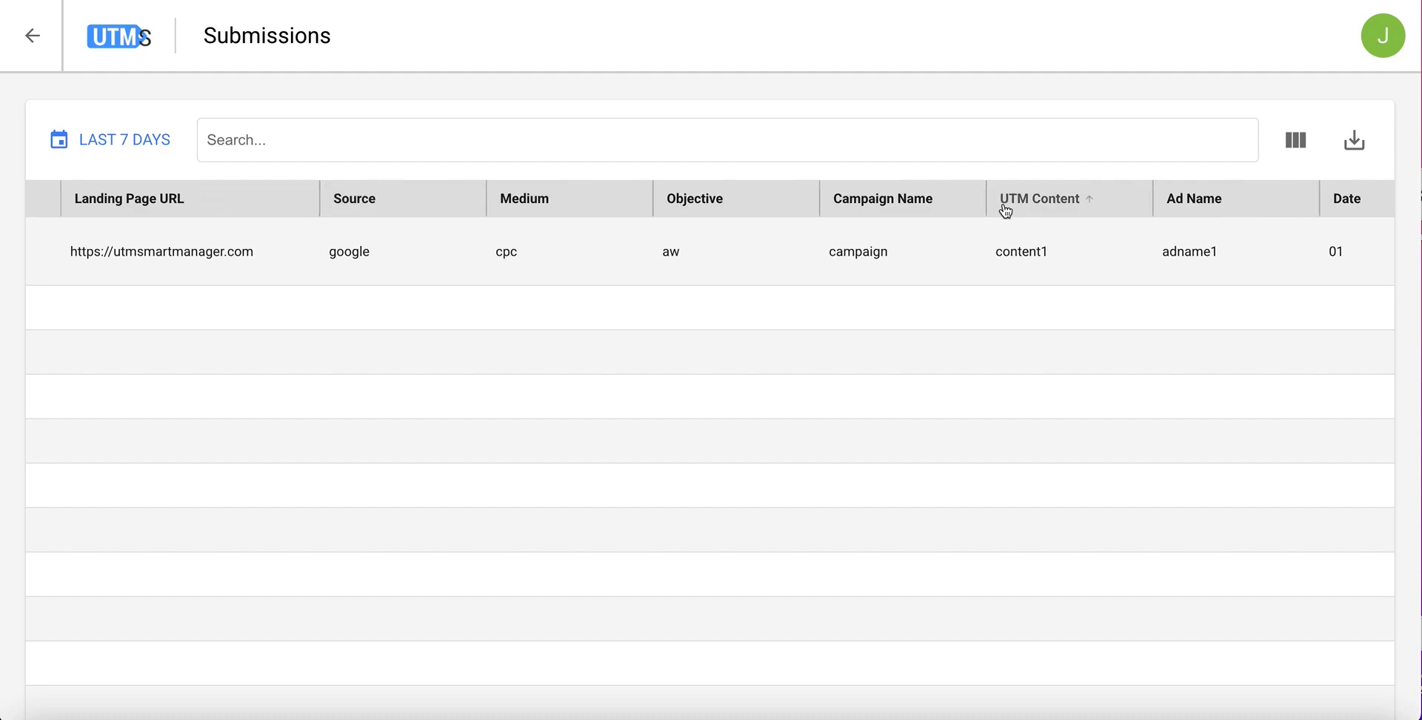
Check the column management options for the submissions table, close them without changes and return to the home page
left_click(1298, 145)
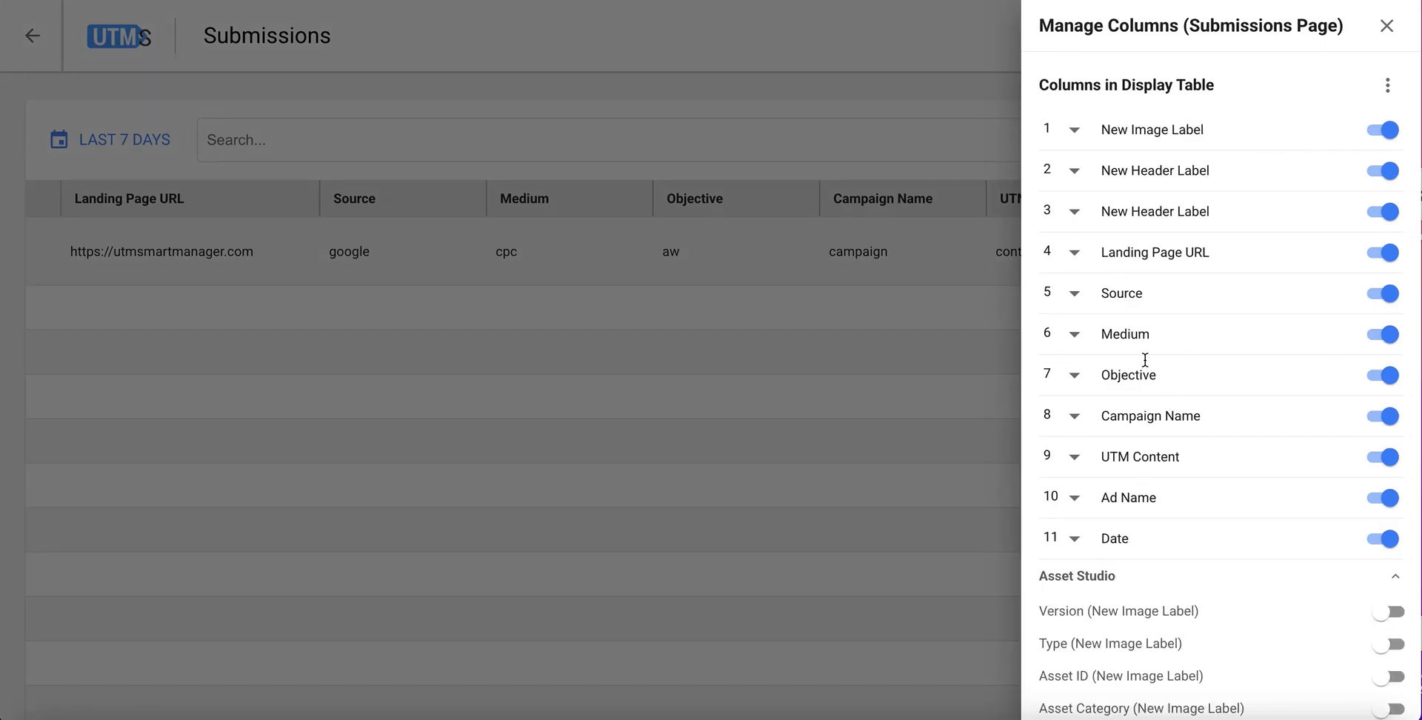
left_click(834, 410)
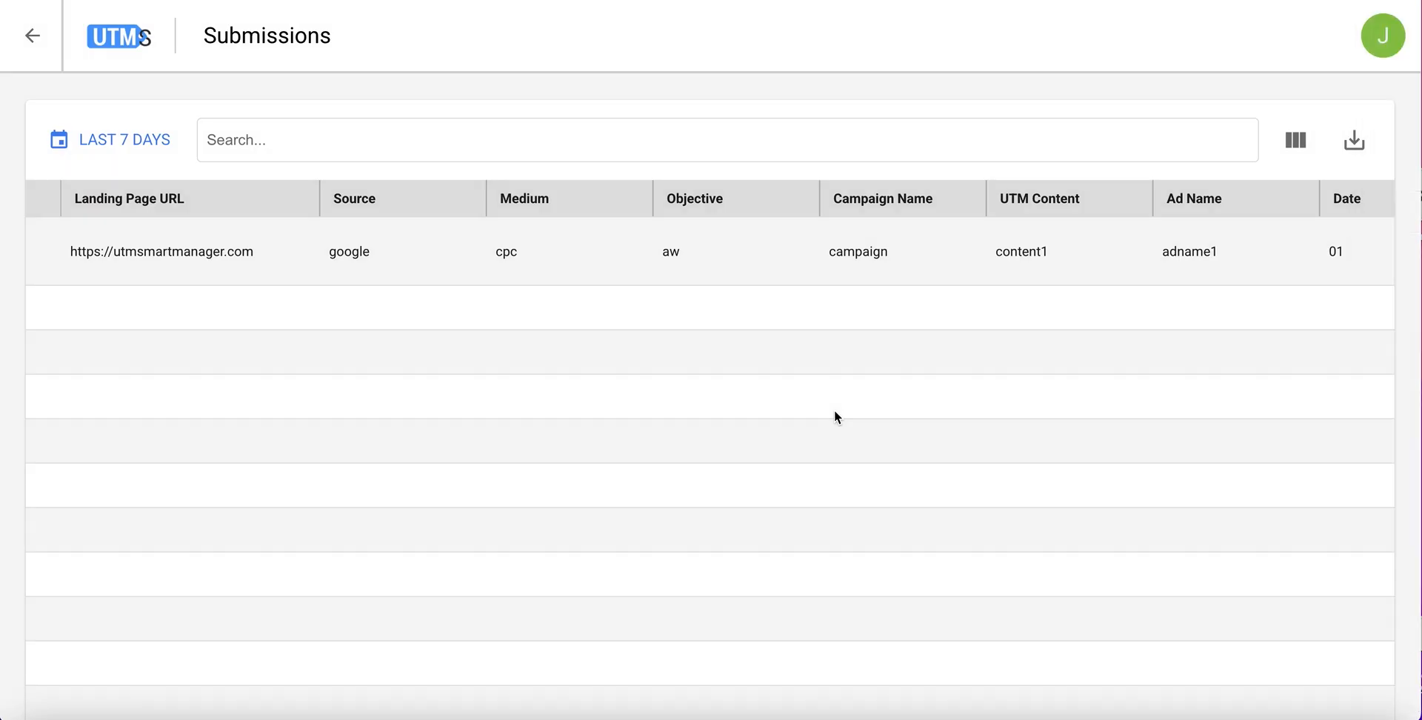
left_click(121, 45)
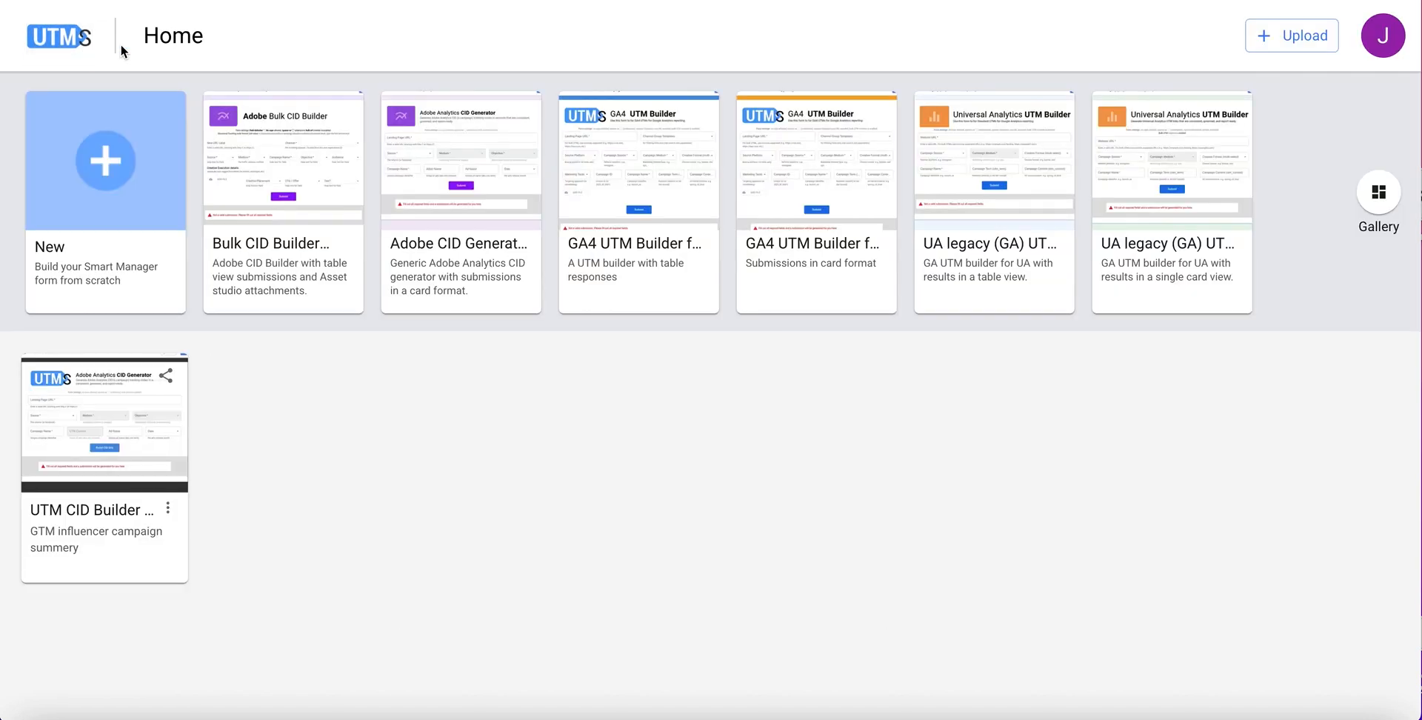